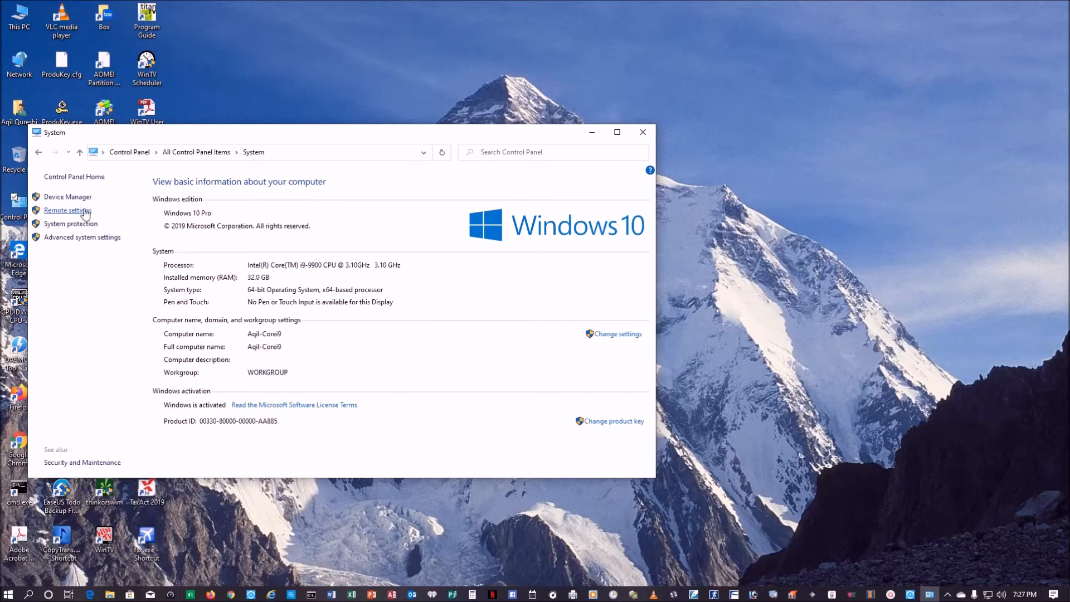
Allow remote connections to this computer in the remote settings and review the list of Remote Desktop users.
click(85, 212)
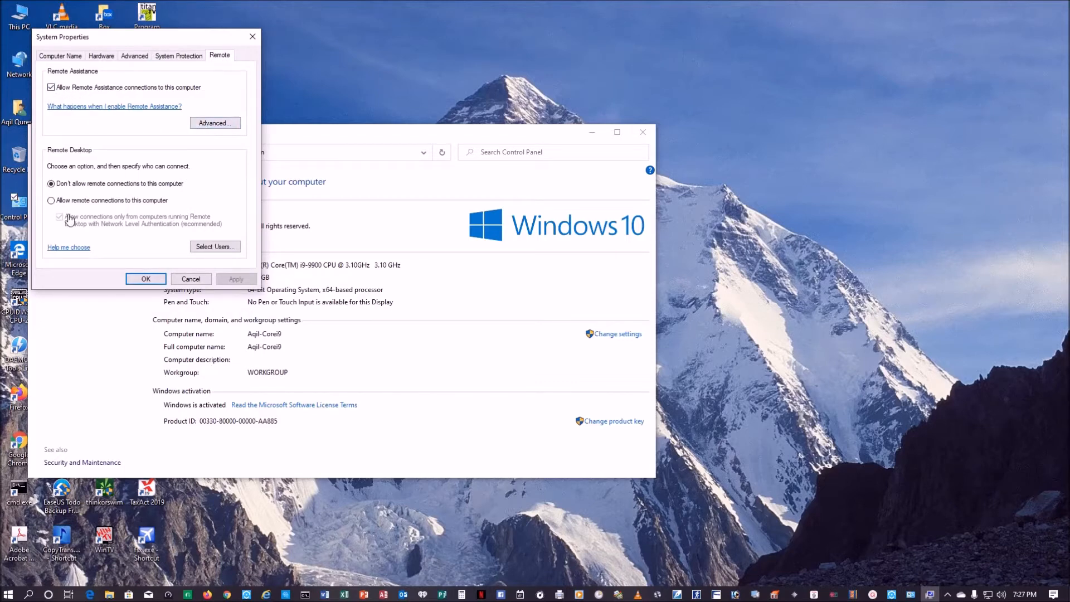
click(51, 202)
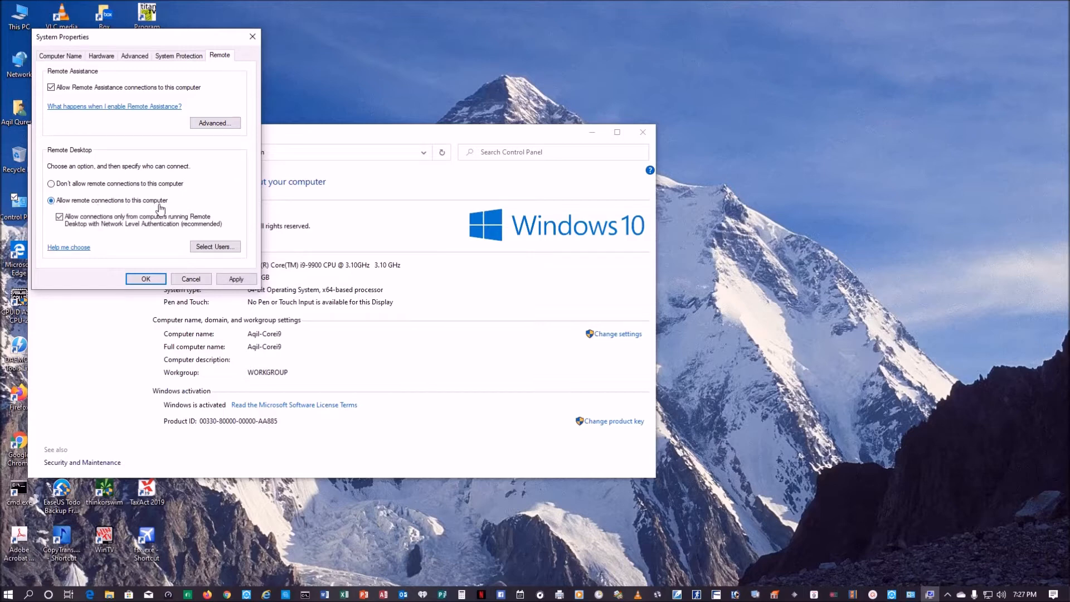
click(224, 250)
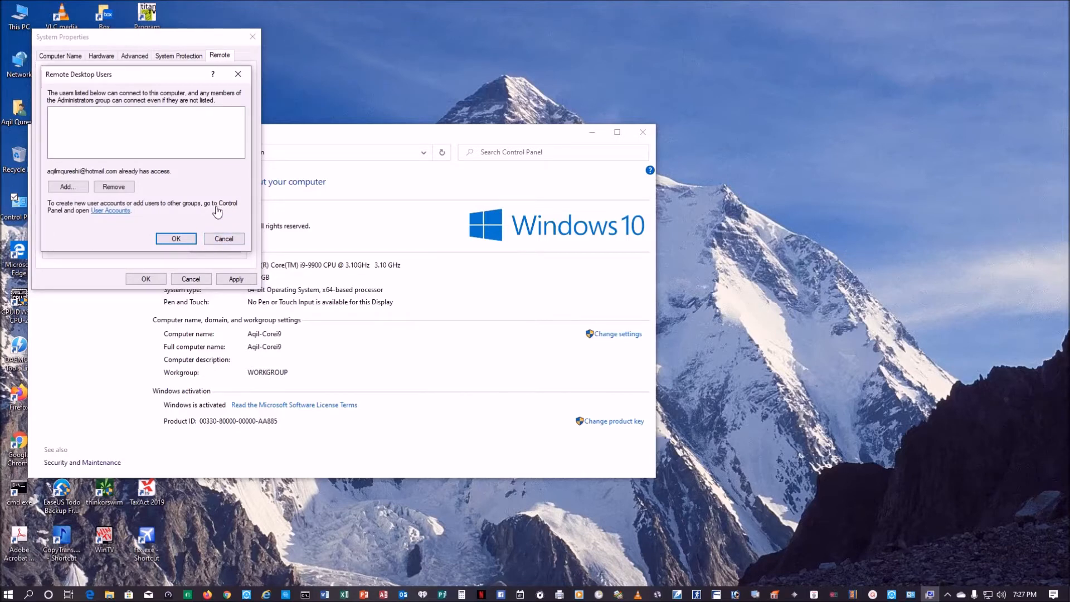
click(189, 240)
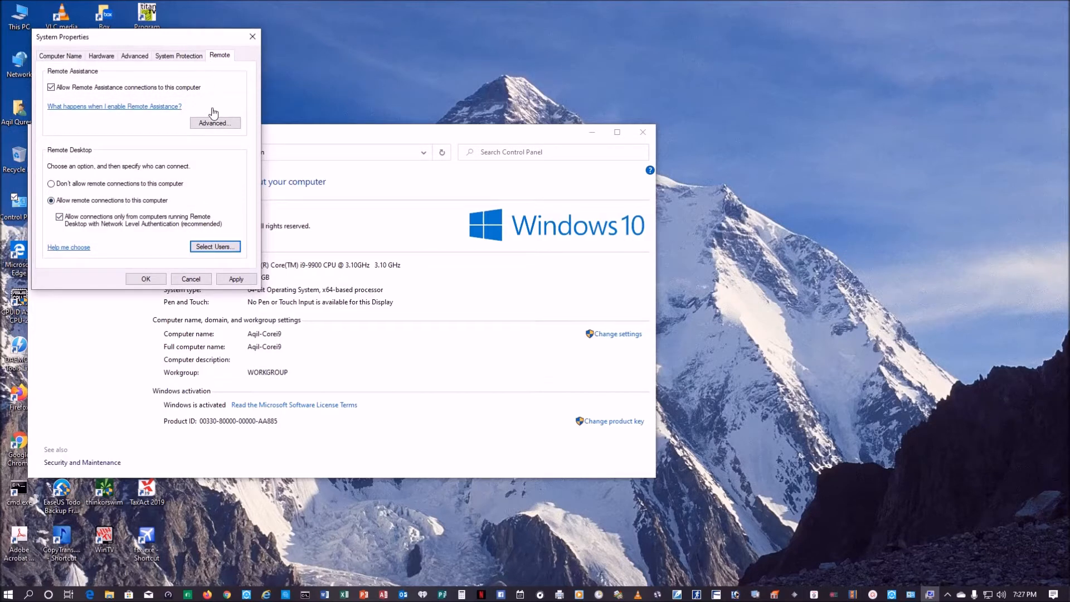
Review the advanced Remote Assistance limits without changing them, and apply the remote settings, closing the System windows.
click(213, 127)
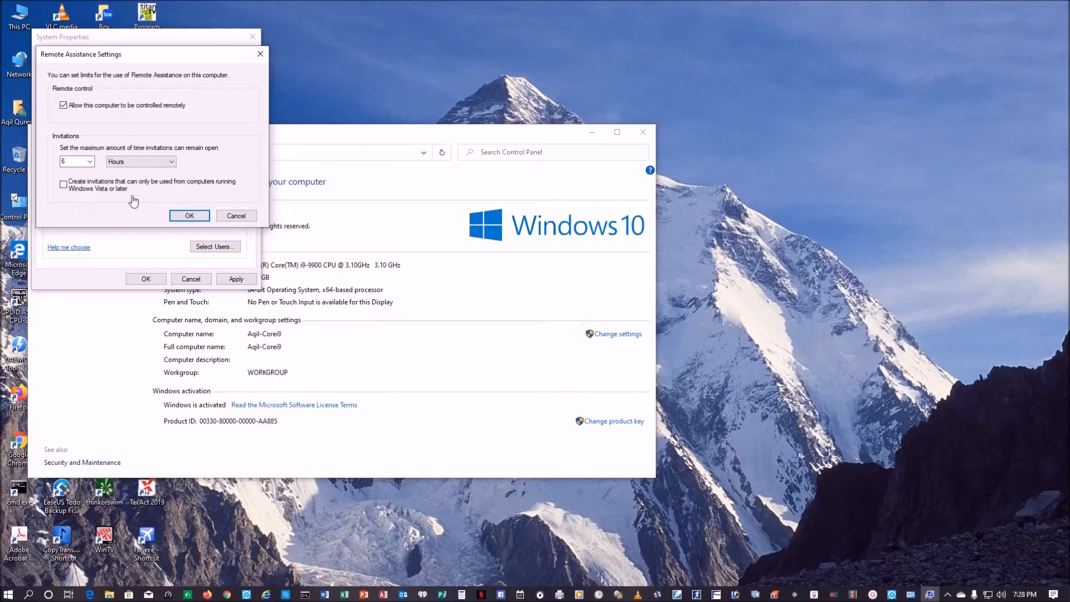
click(232, 217)
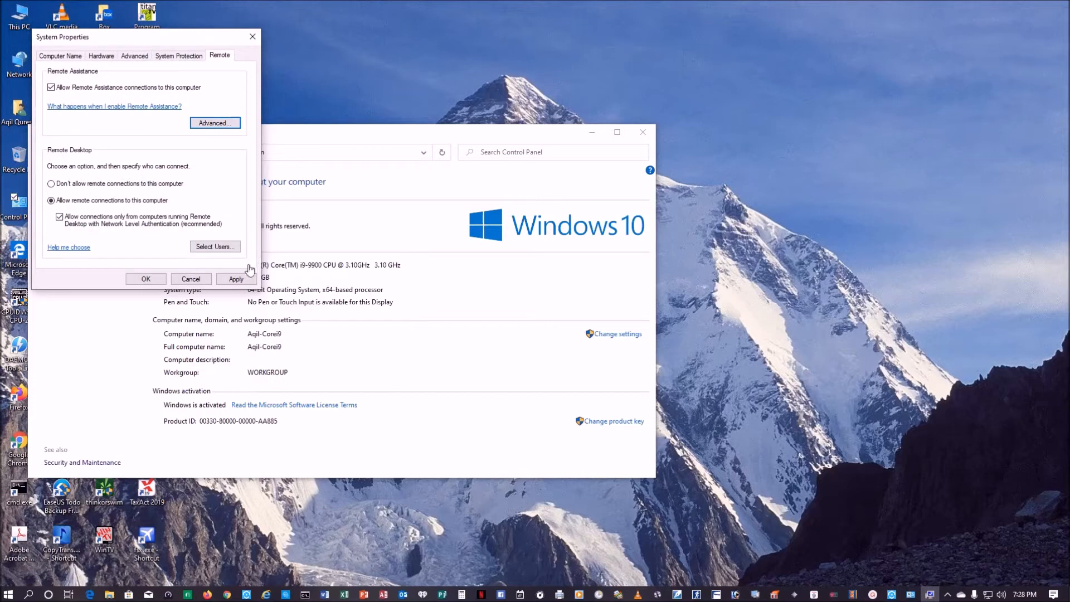
click(234, 279)
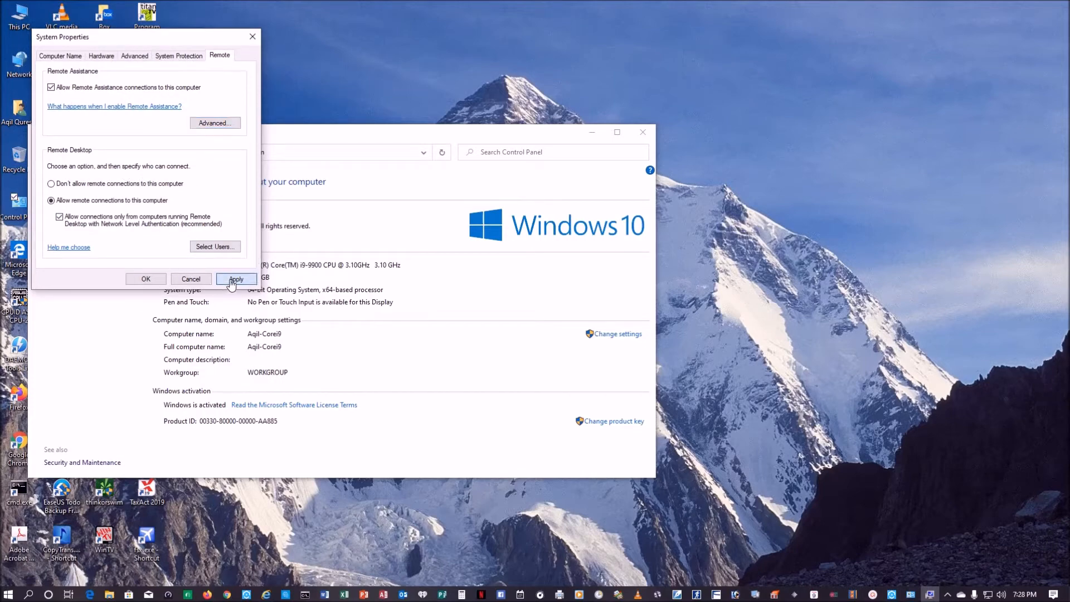
click(145, 278)
click(642, 132)
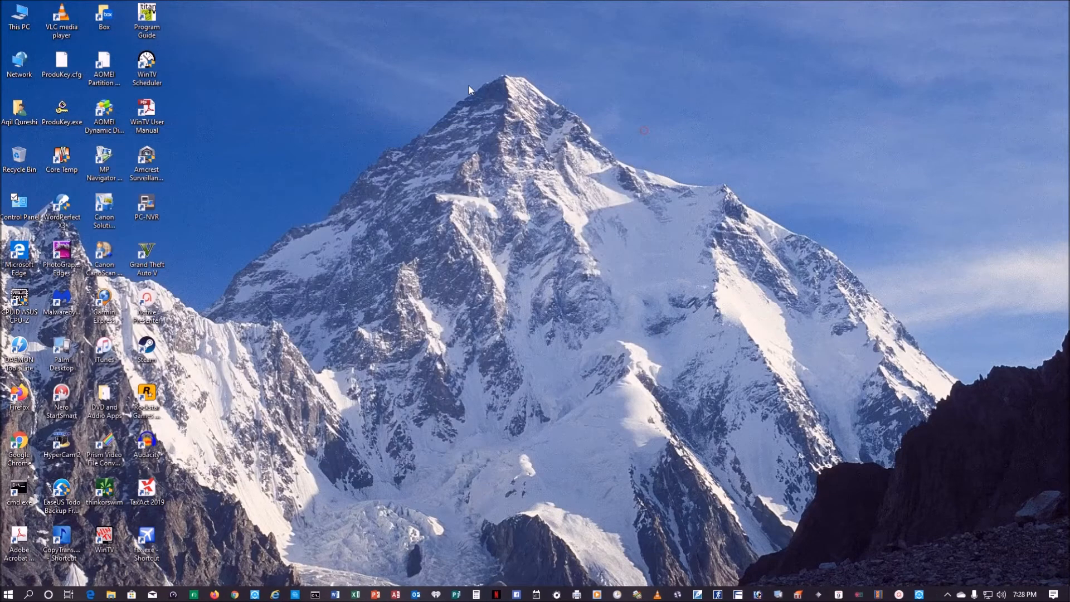
Check the Remote Desktop page in Windows Settings and the users allowed remote access, and close Settings.
click(9, 596)
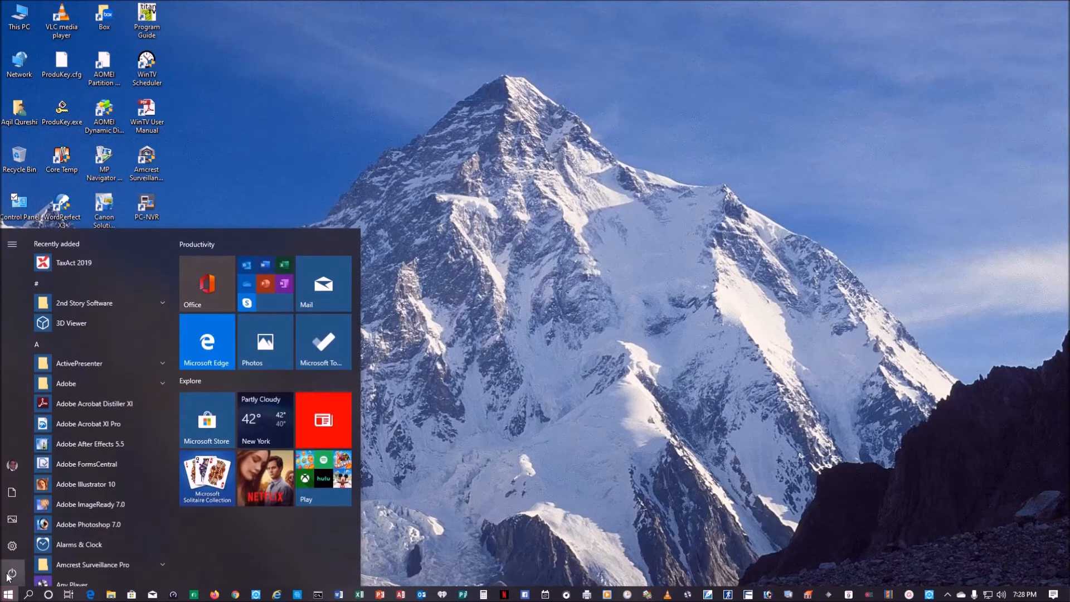
click(11, 555)
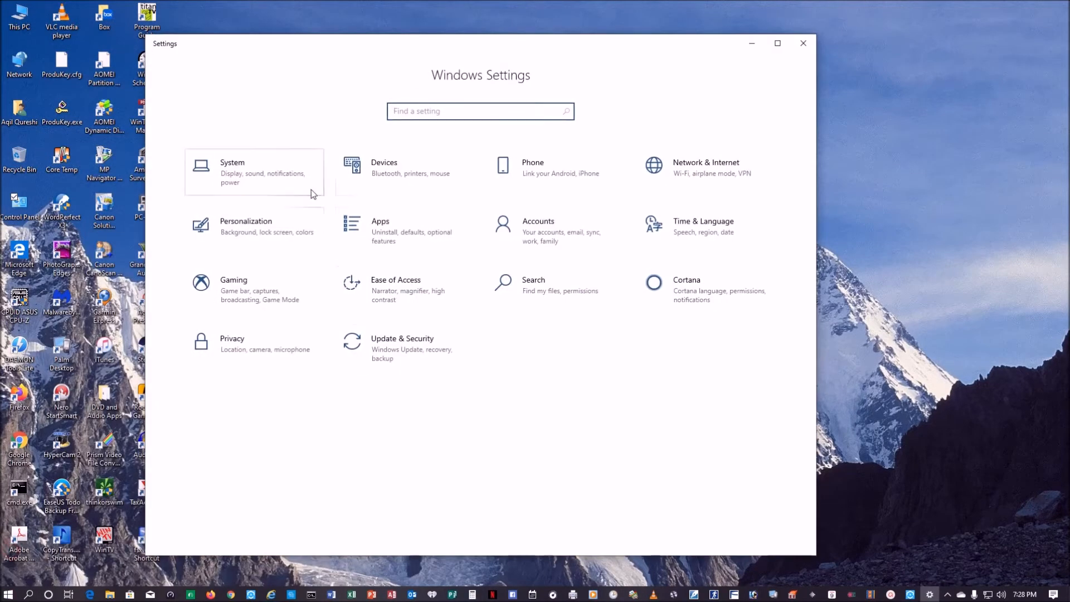
click(250, 172)
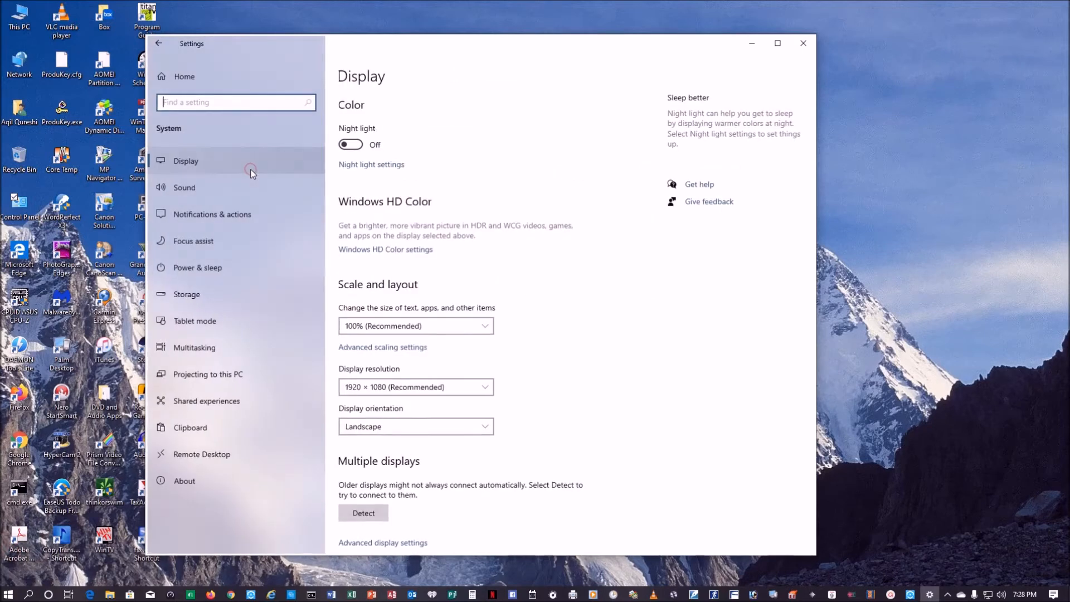
click(196, 456)
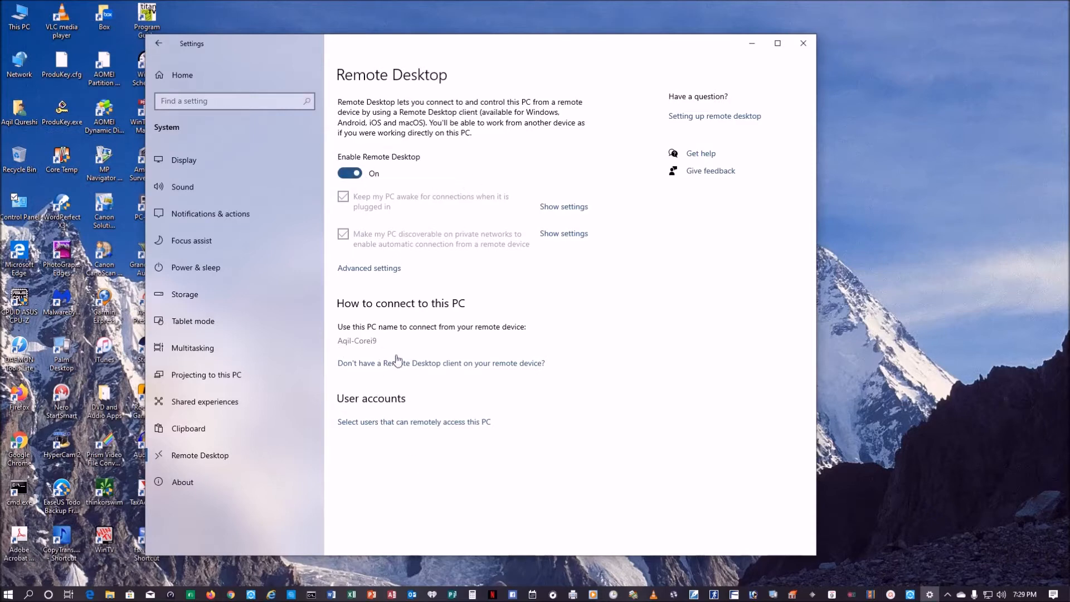
click(399, 429)
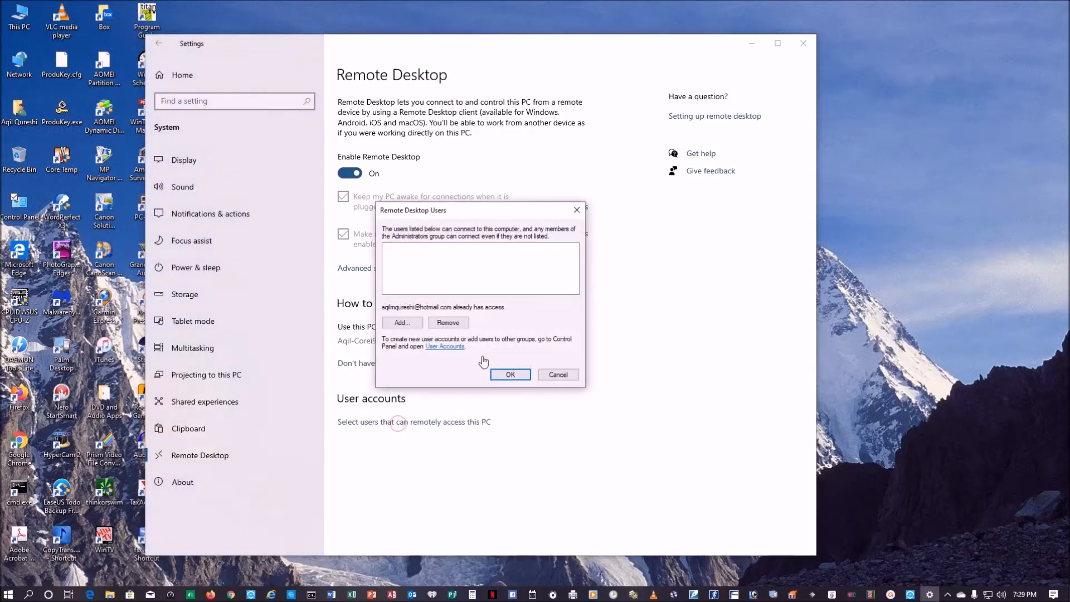
click(566, 376)
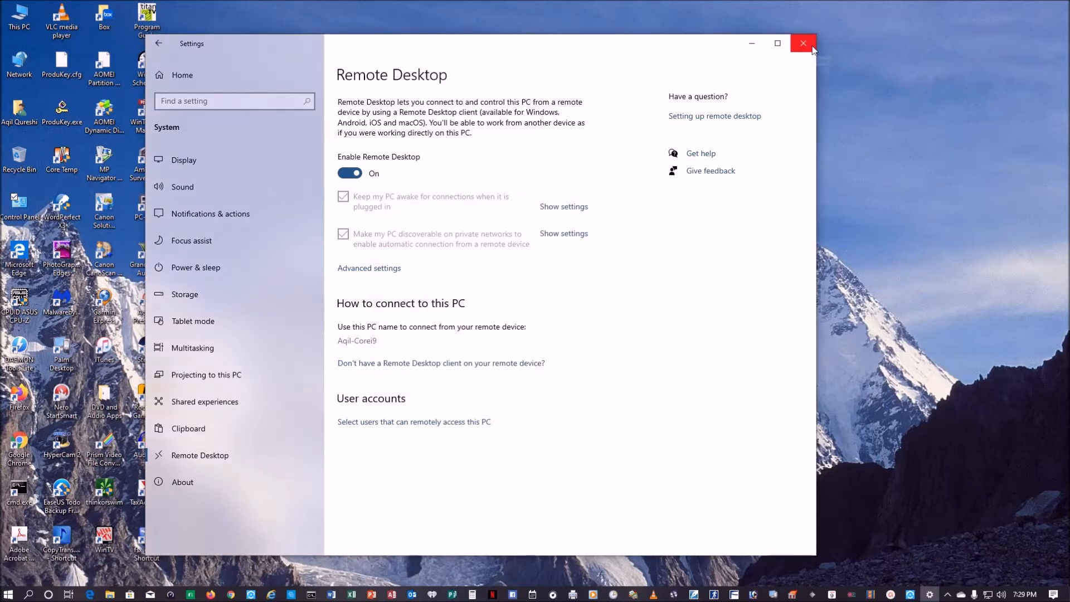
click(803, 43)
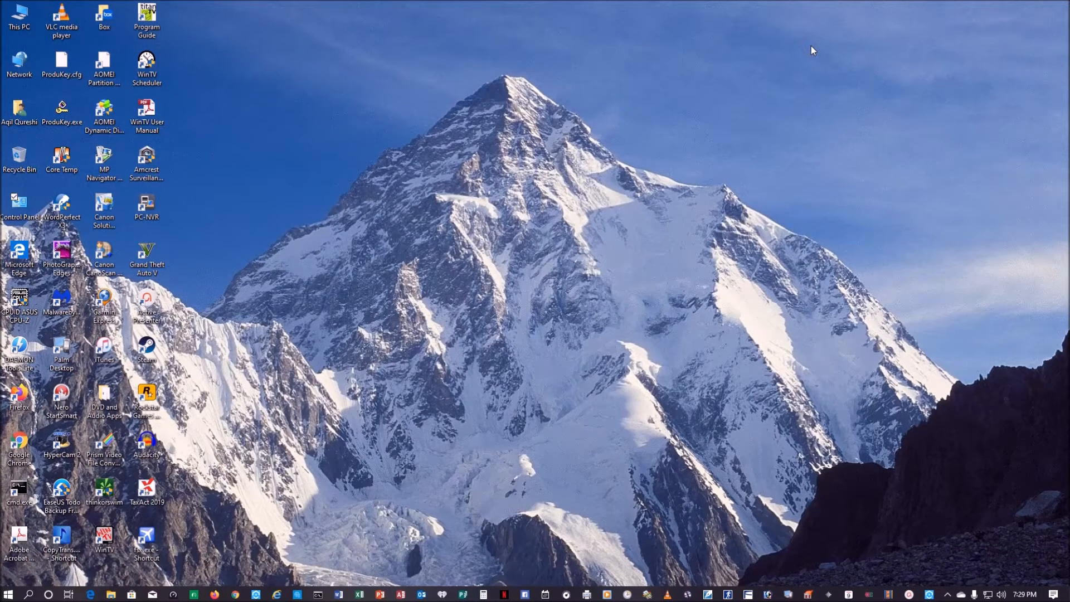
Switch to Firefox and open the router's page at 192.168.1.1.
click(215, 595)
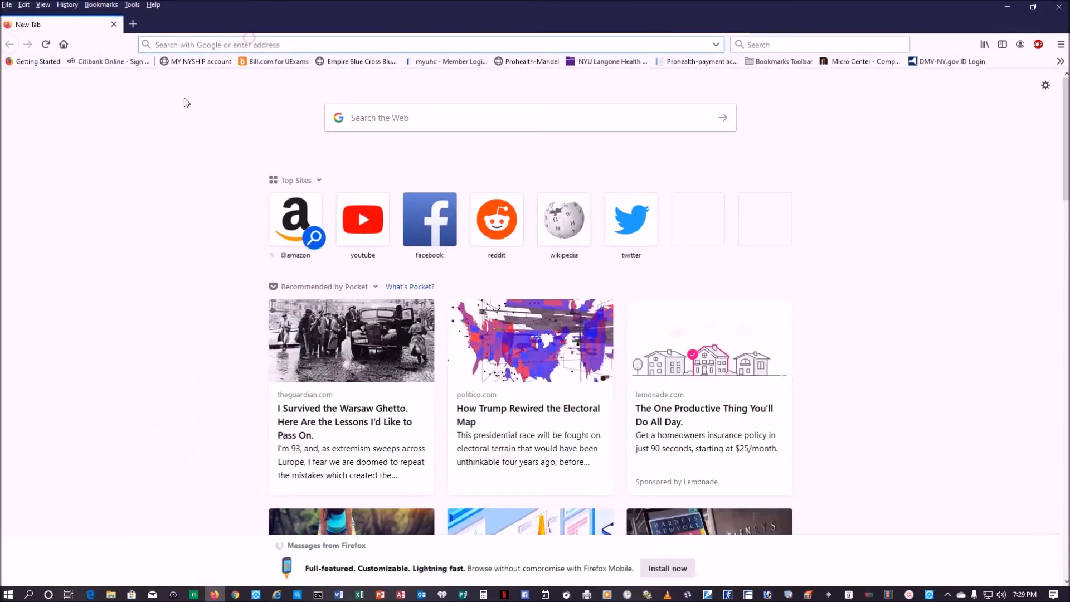
text(192.1687)
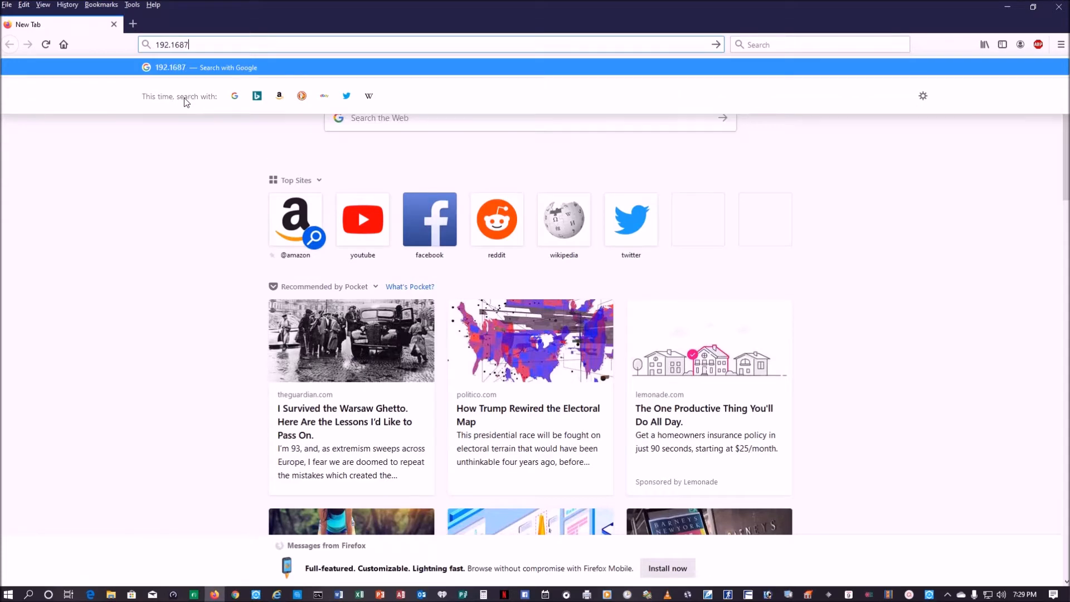
key(BackSpace)
text(.1.1)
key(Return)
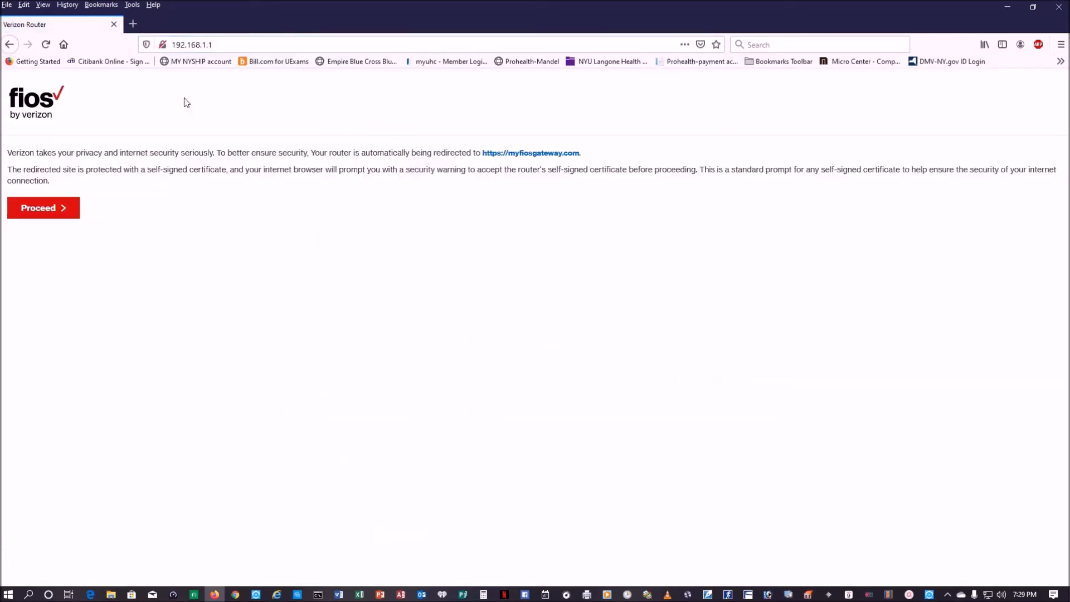
Proceed past the router's certificate warning and log in as admin with the router password.
click(53, 208)
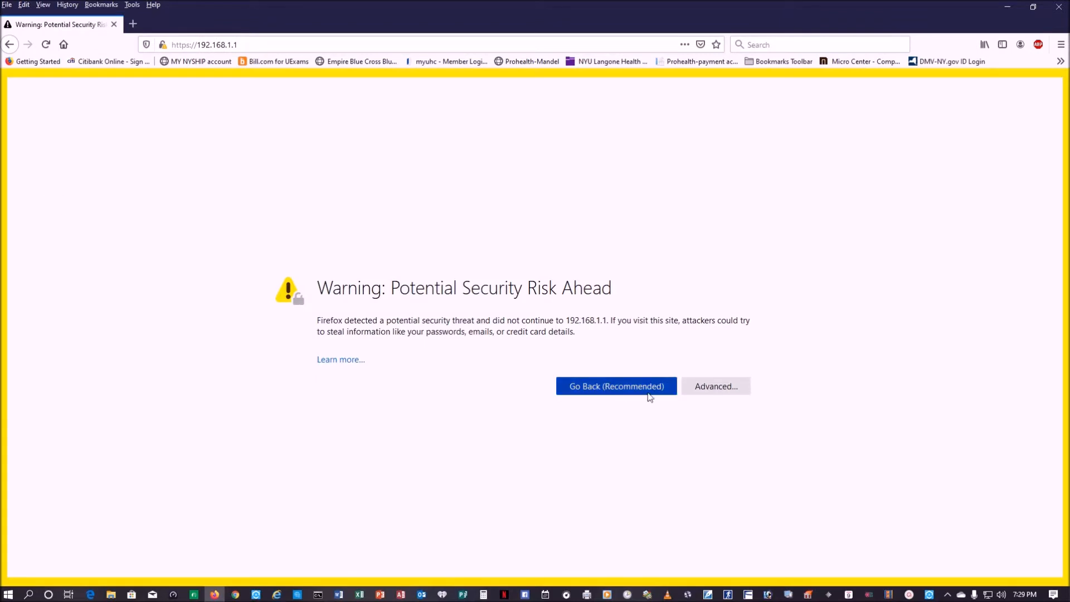
click(718, 387)
click(699, 555)
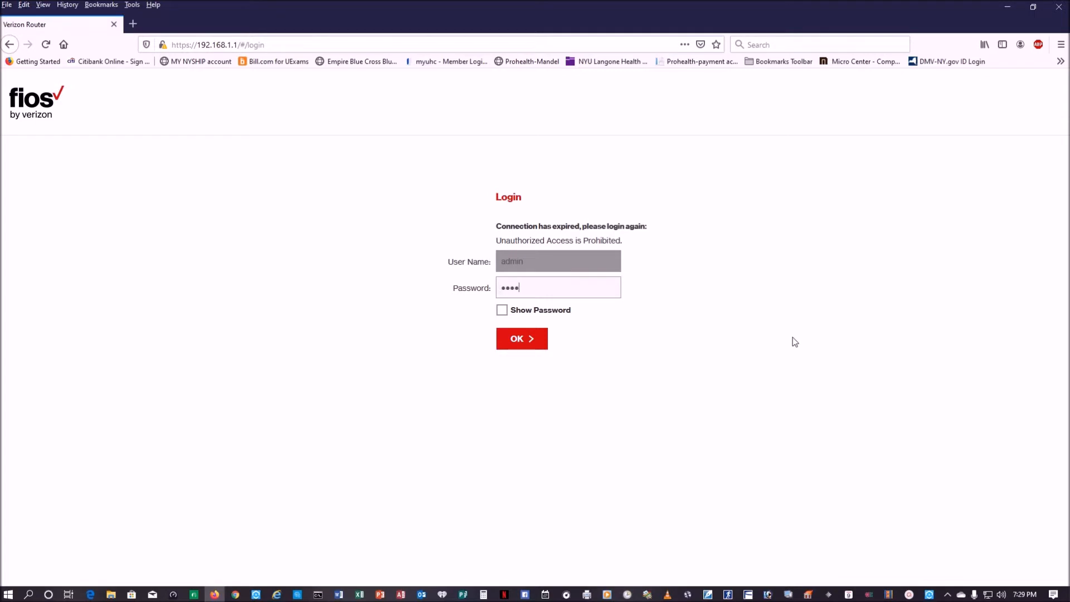
key(Return)
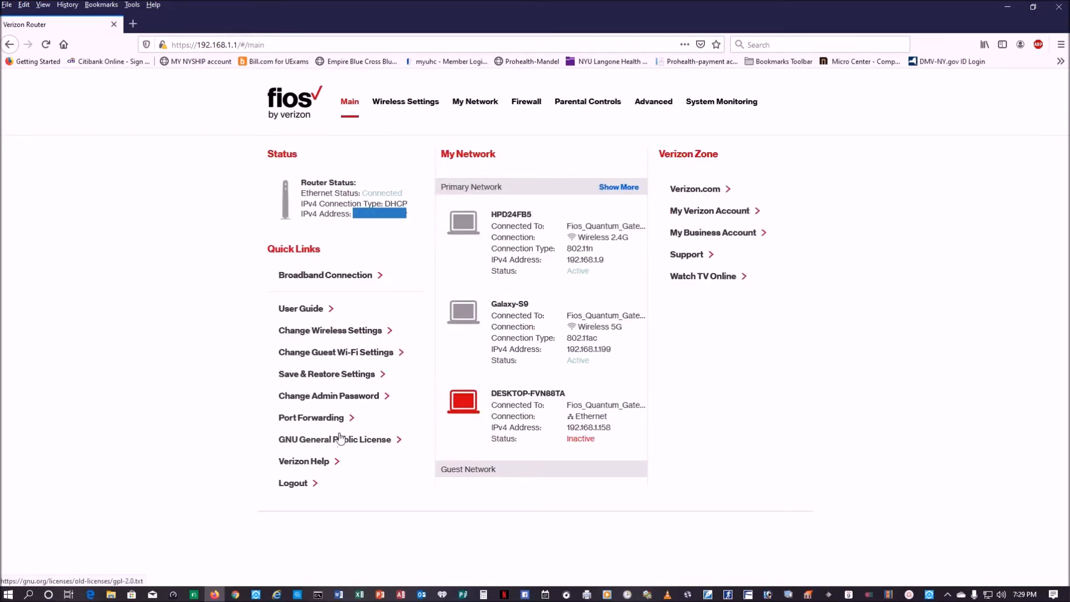
Add a port forwarding rule for 192.168.1.16 with custom TCP port 3389 and check it in the applied rules.
click(338, 423)
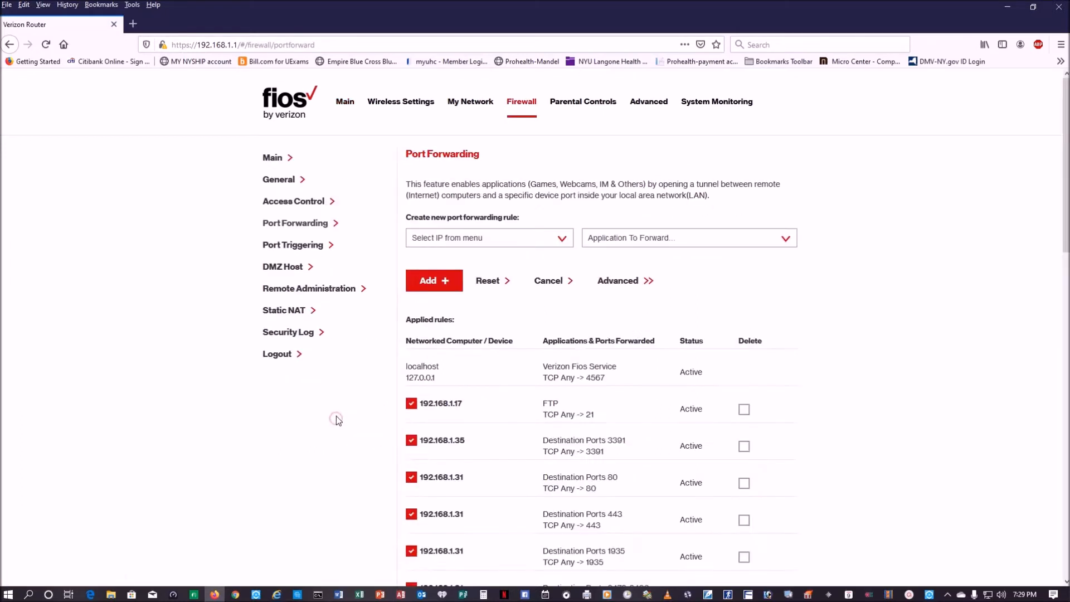
click(562, 239)
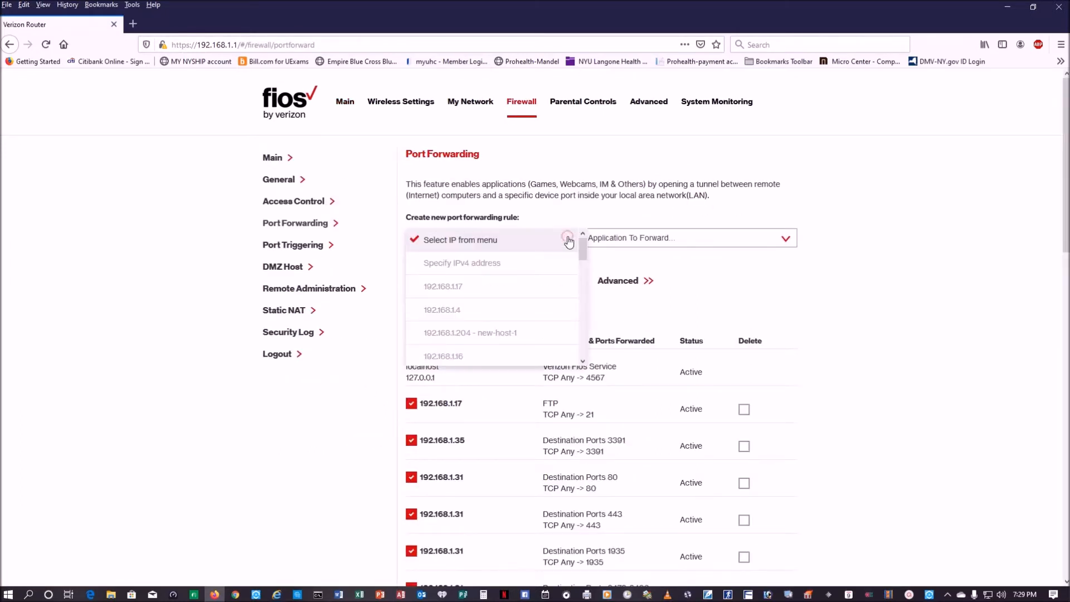
click(468, 357)
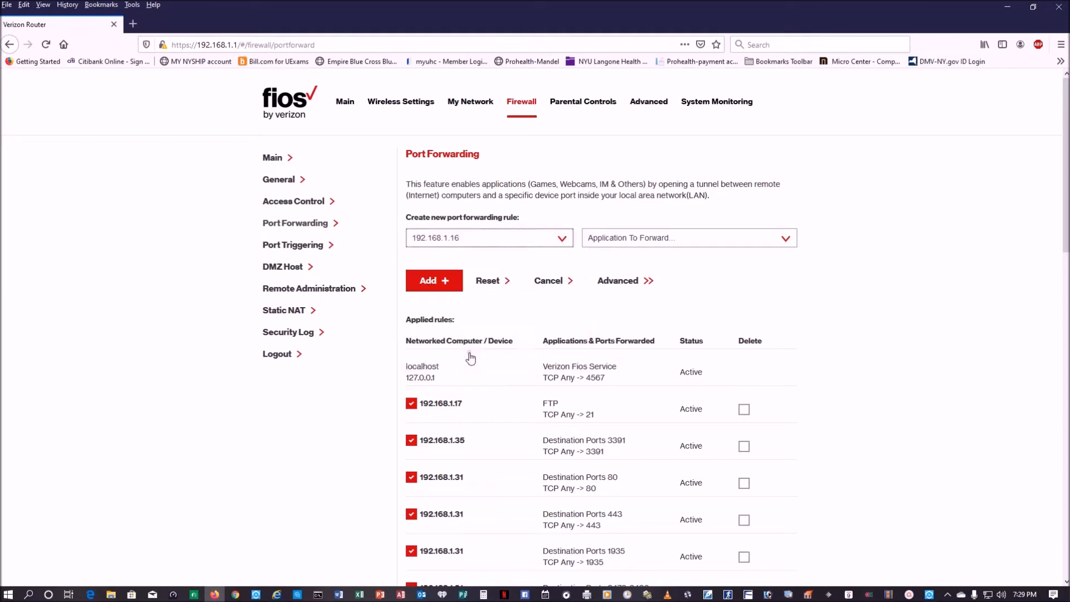
click(786, 239)
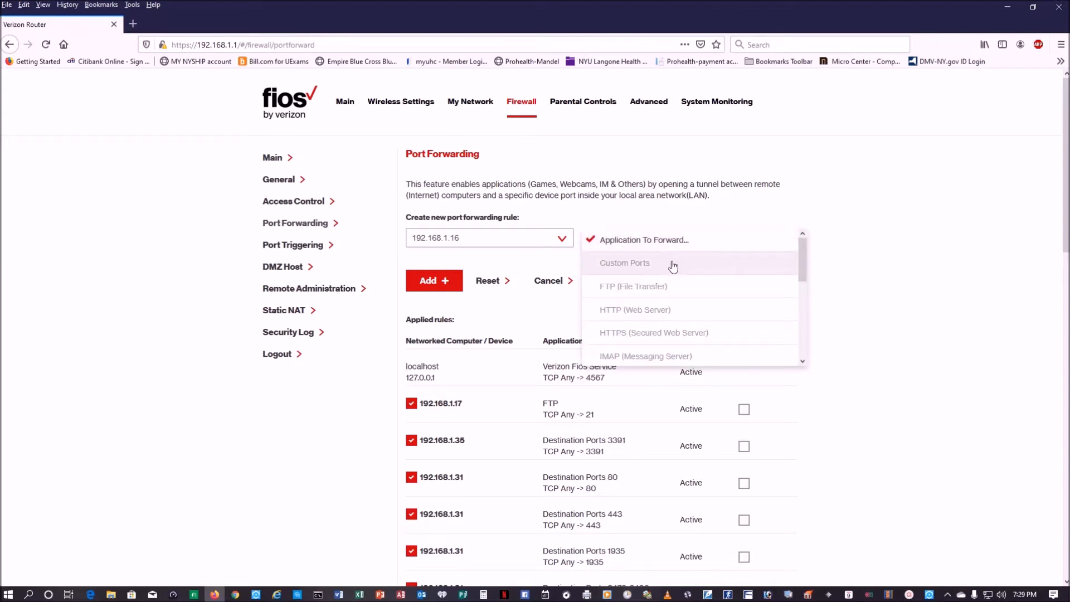
click(637, 266)
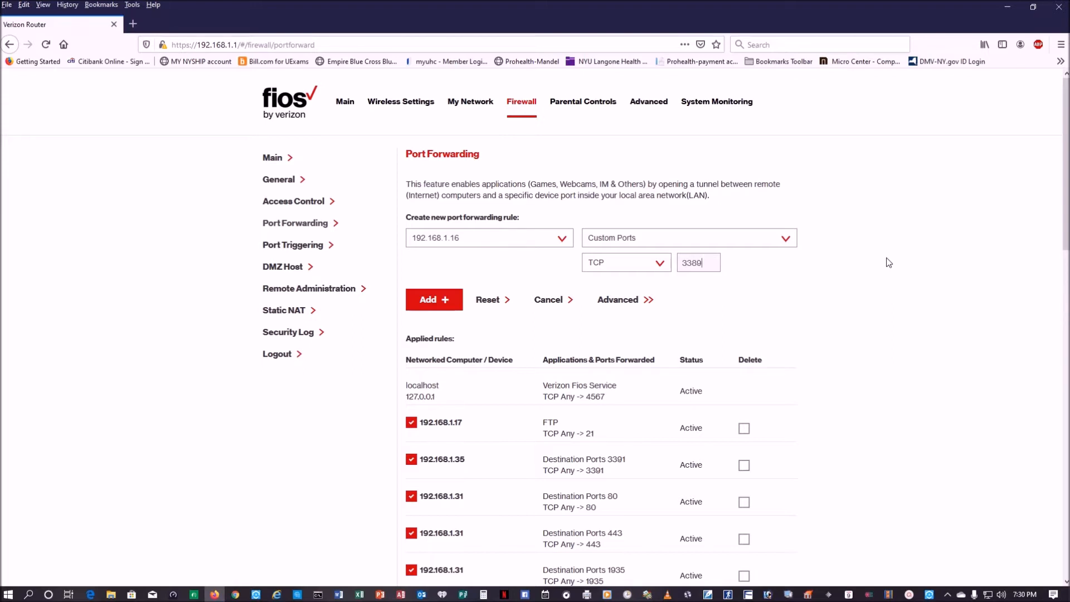
click(441, 301)
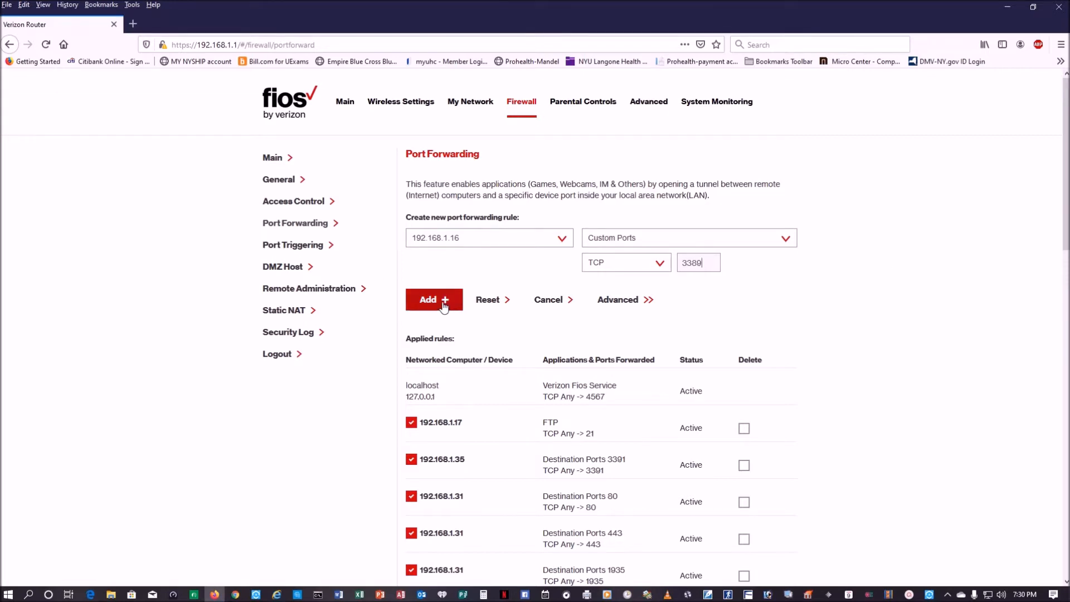
scroll(663, 338, down, 7)
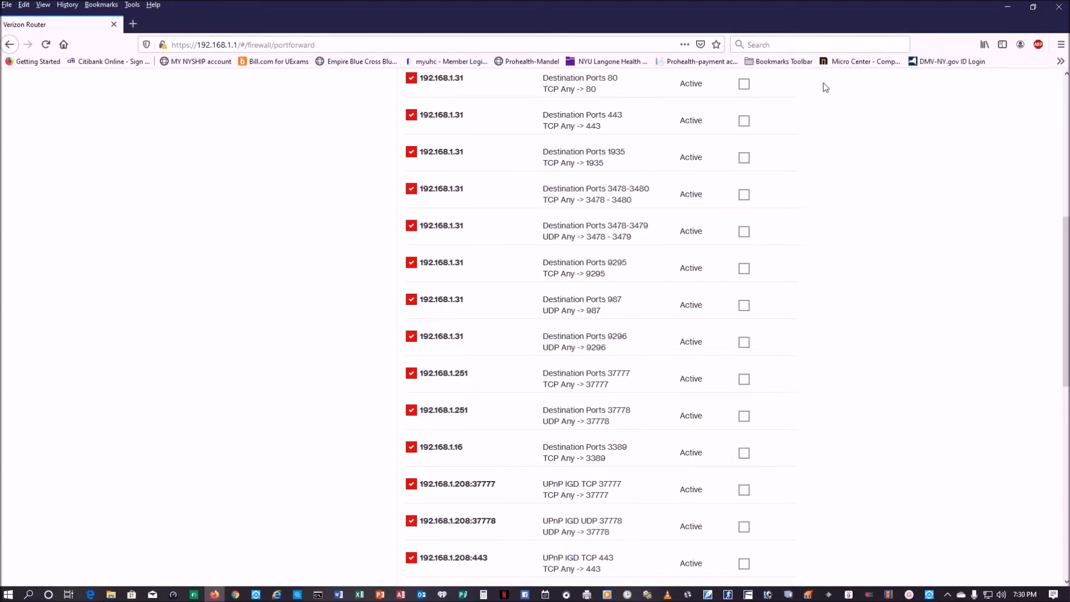
Minimize Firefox, search Windows for "rdp" and open Remote Desktop Connection.
click(1008, 7)
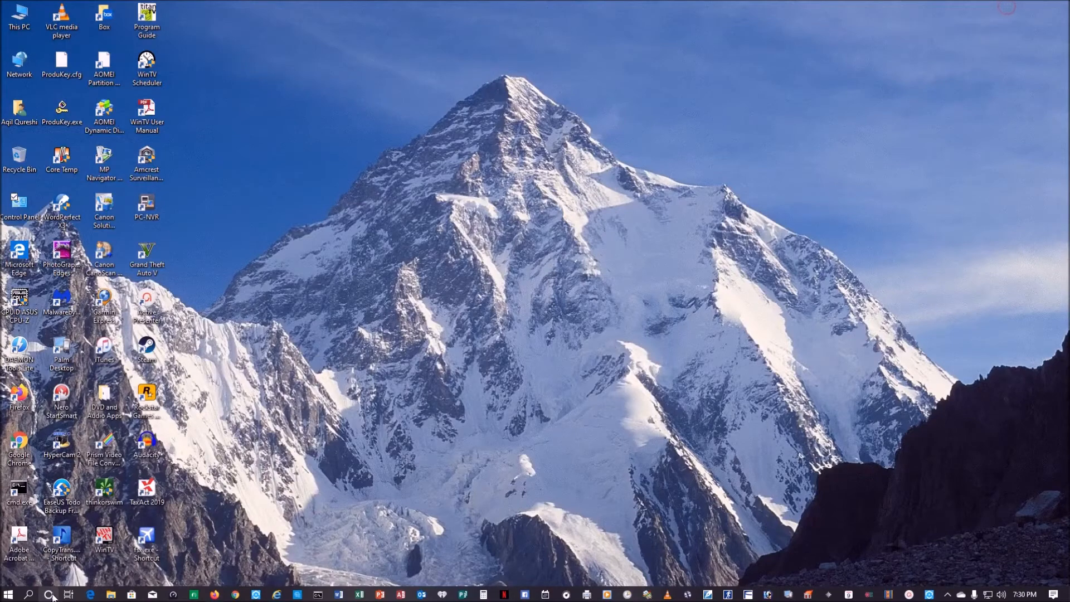
click(29, 595)
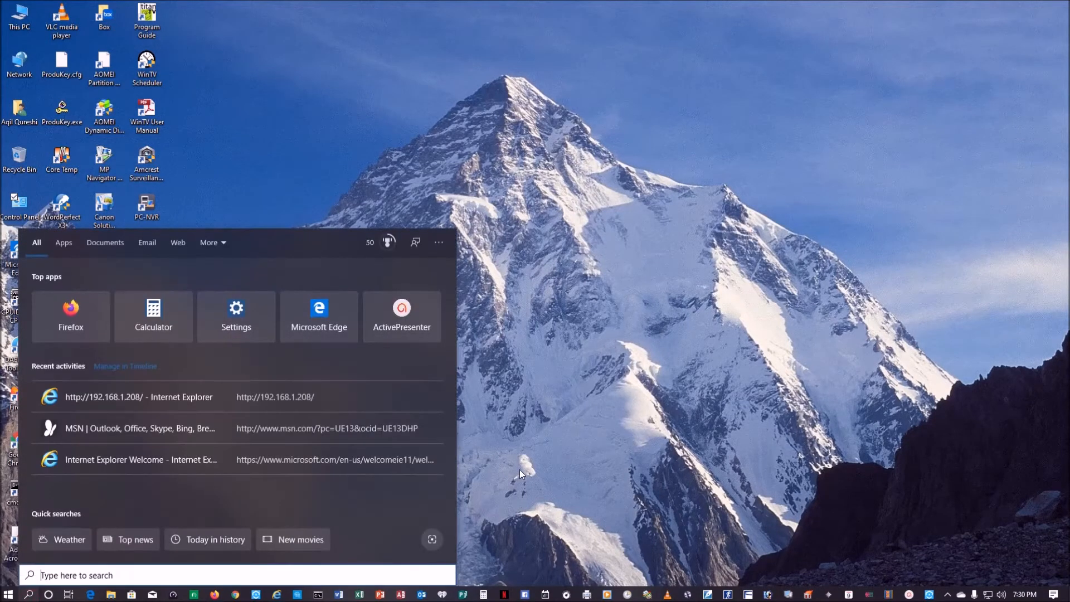
text(rdp)
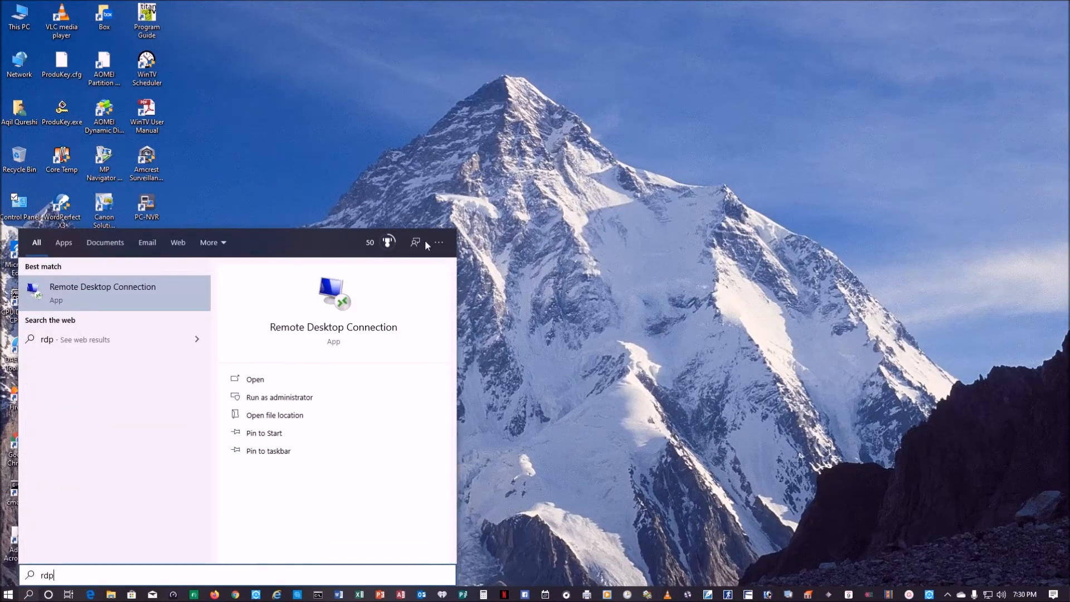
click(126, 300)
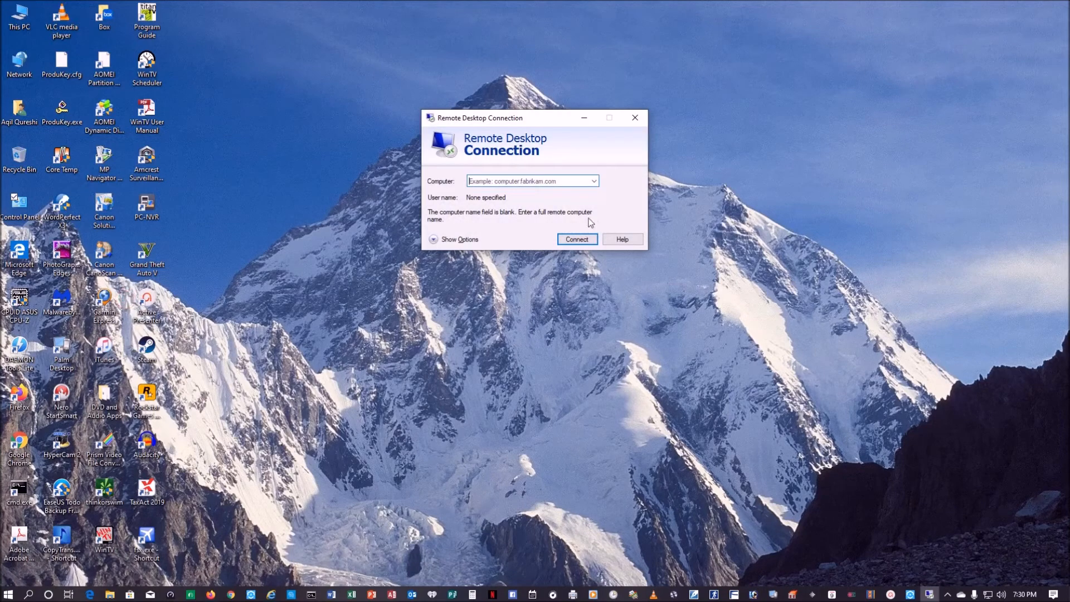
text(192)
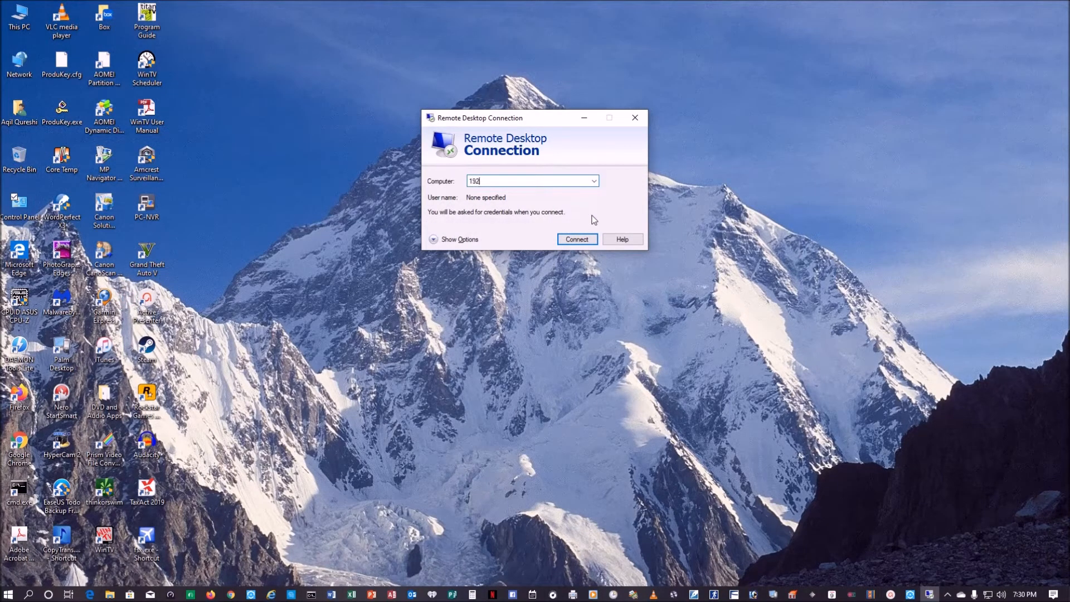
text(.168.1.16)
key(BackSpace)
key(BackSpace)
key(BackSpace)
key(BackSpace)
key(BackSpace)
key(BackSpace)
key(BackSpace)
key(BackSpace)
key(BackSpace)
key(BackSpace)
key(BackSpace)
key(BackSpace)
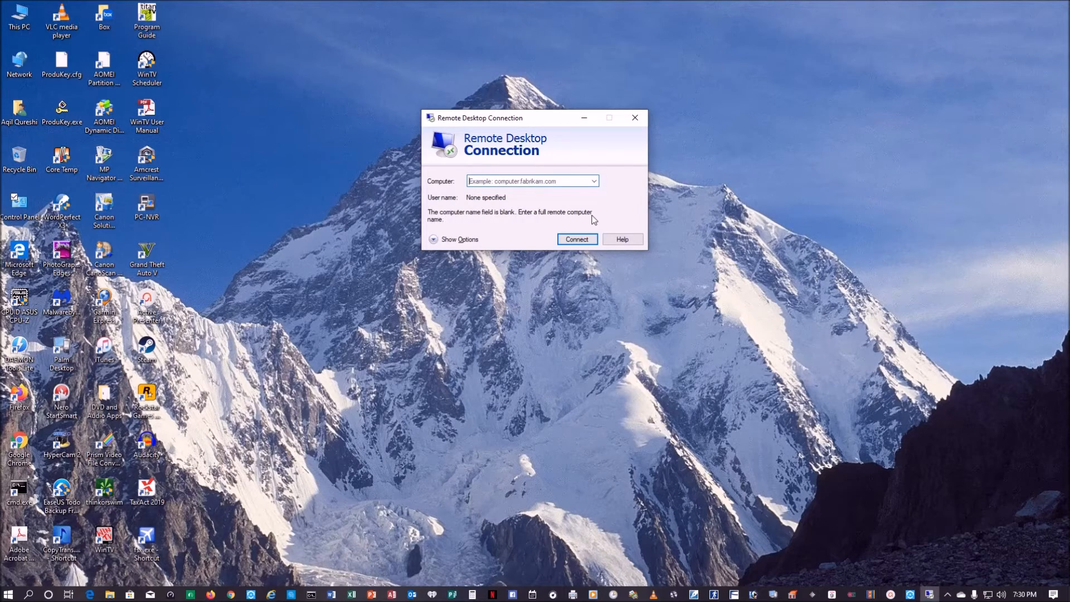
Switch to Firefox, search for "what is my ip address" in a new private tab, close that tab and minimize Firefox.
click(210, 595)
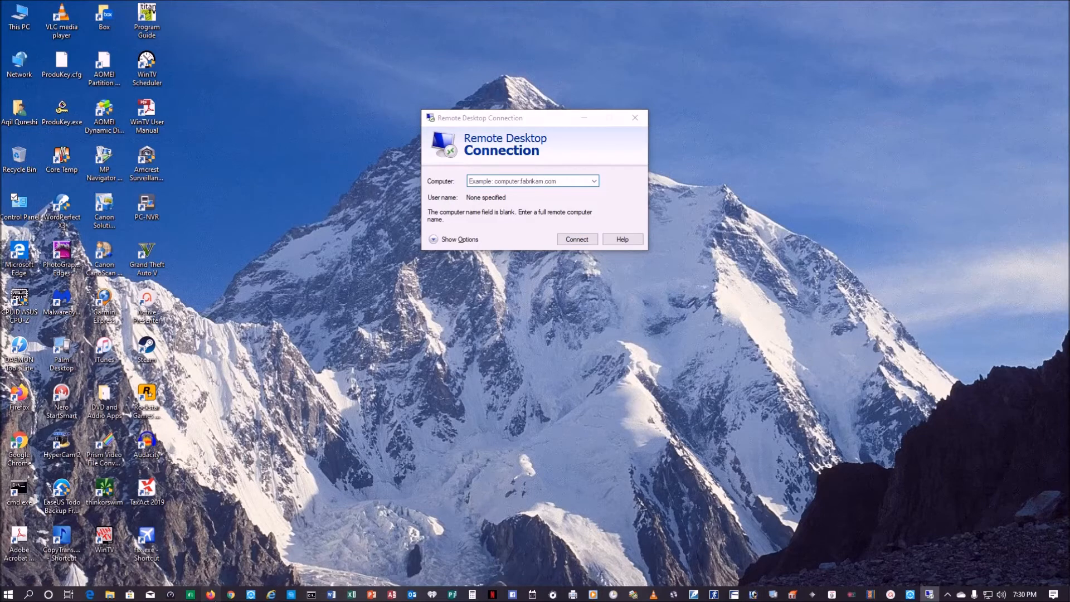
click(133, 24)
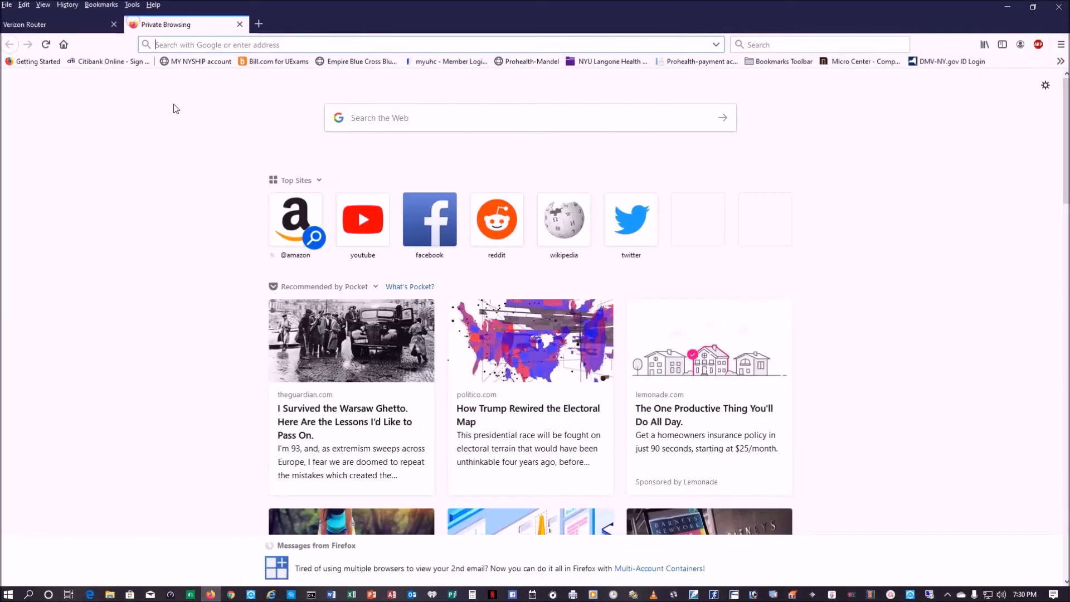
click(427, 120)
text(what i)
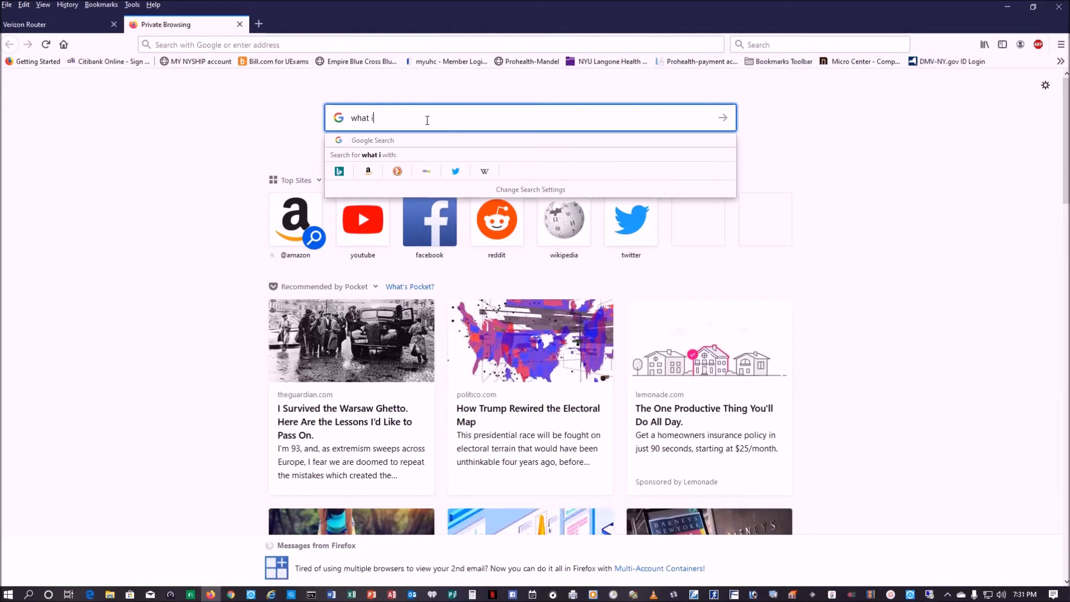
text(s my ip address)
click(240, 28)
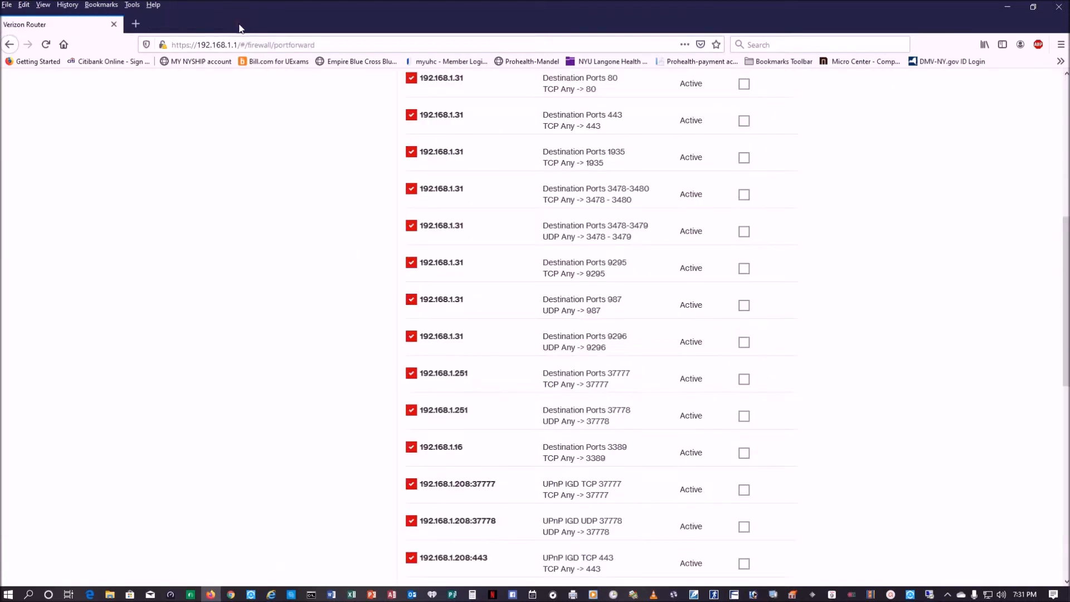
click(1006, 9)
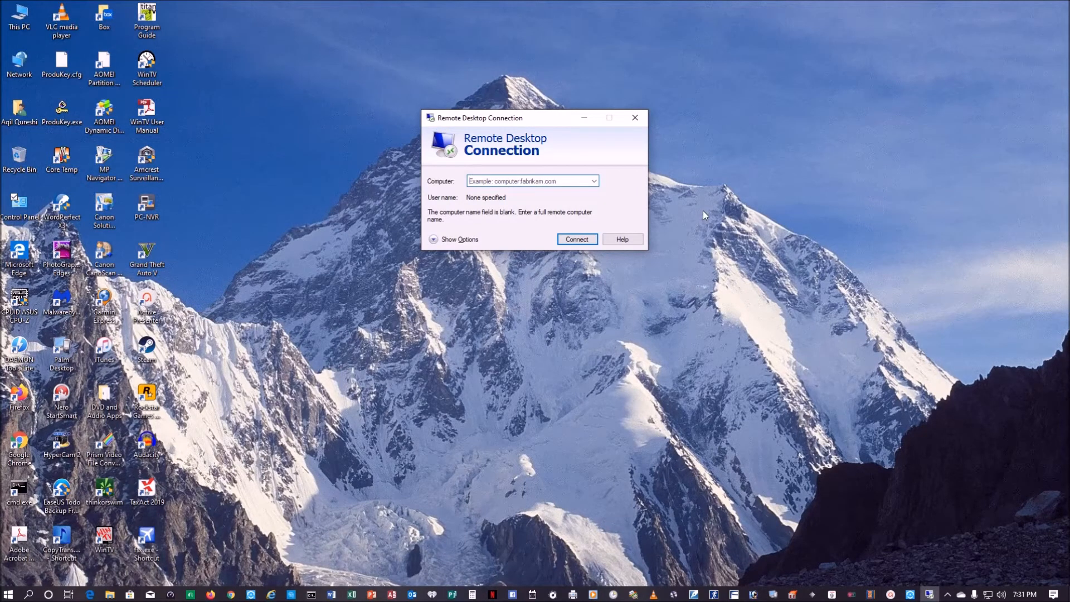
Enter 74.78.212.512:3389 as the remote computer in Remote Desktop Connection, and close the window without connecting.
text(74.78.2)
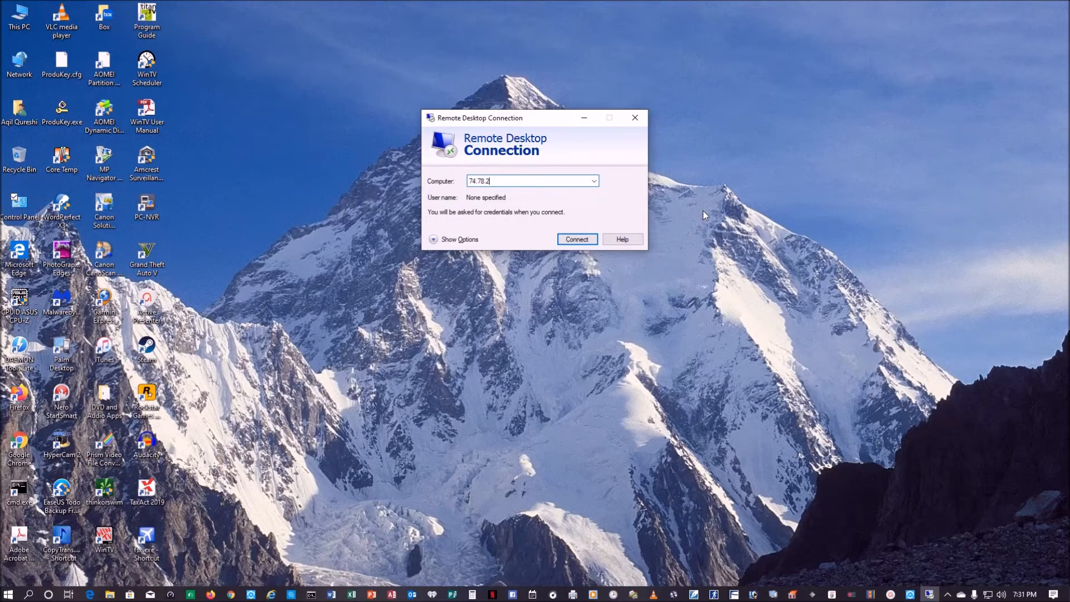
text(12.512)
text(.512:)
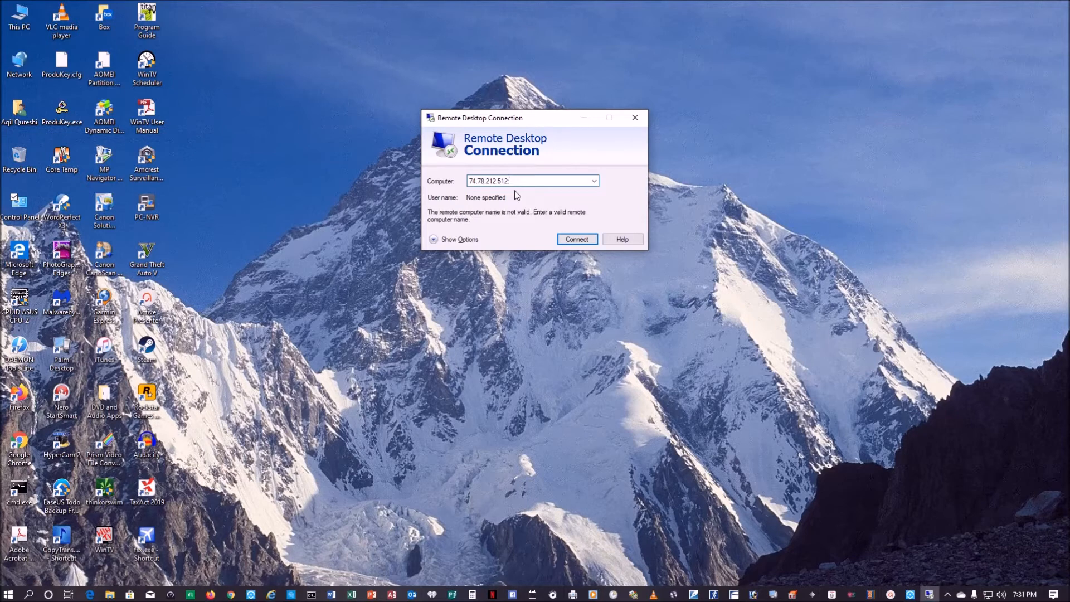
text(3389)
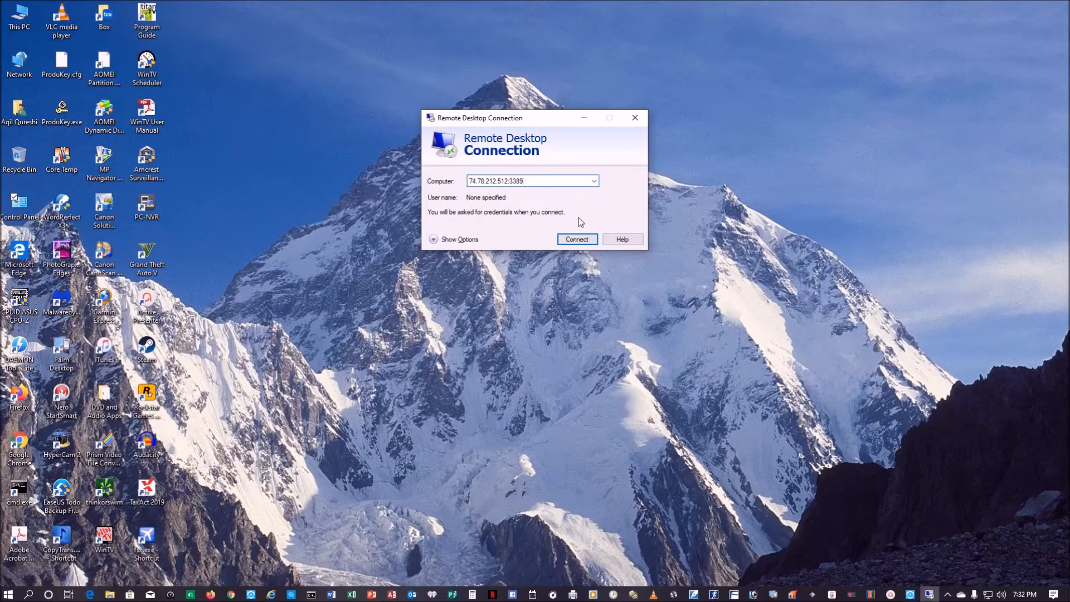
click(635, 118)
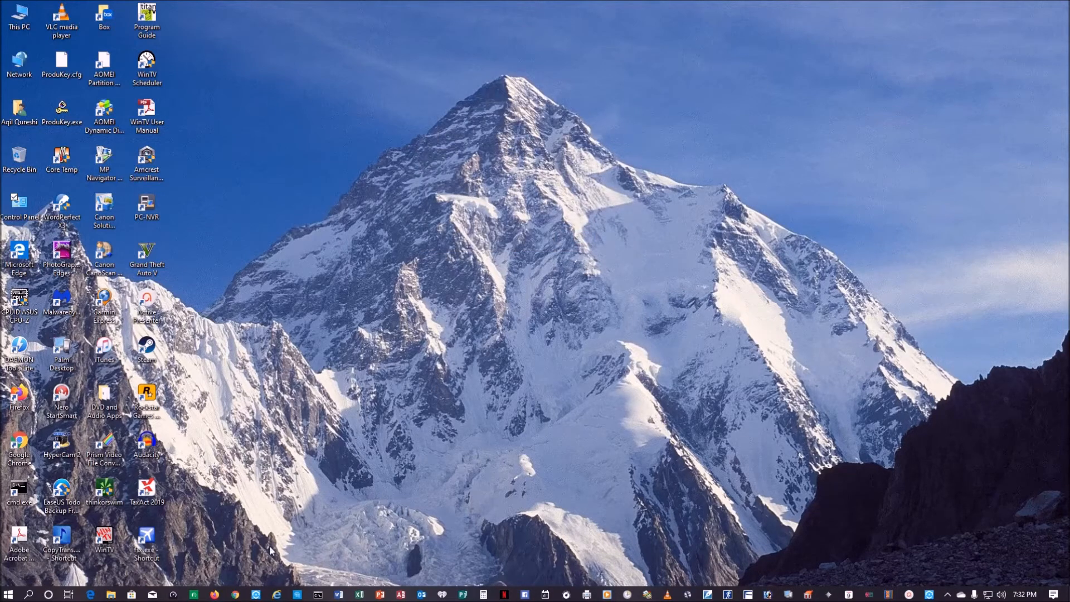
Switch to Firefox and examine the router's applied port forwarding rules, including the entry for 192.168.1.16.
click(215, 594)
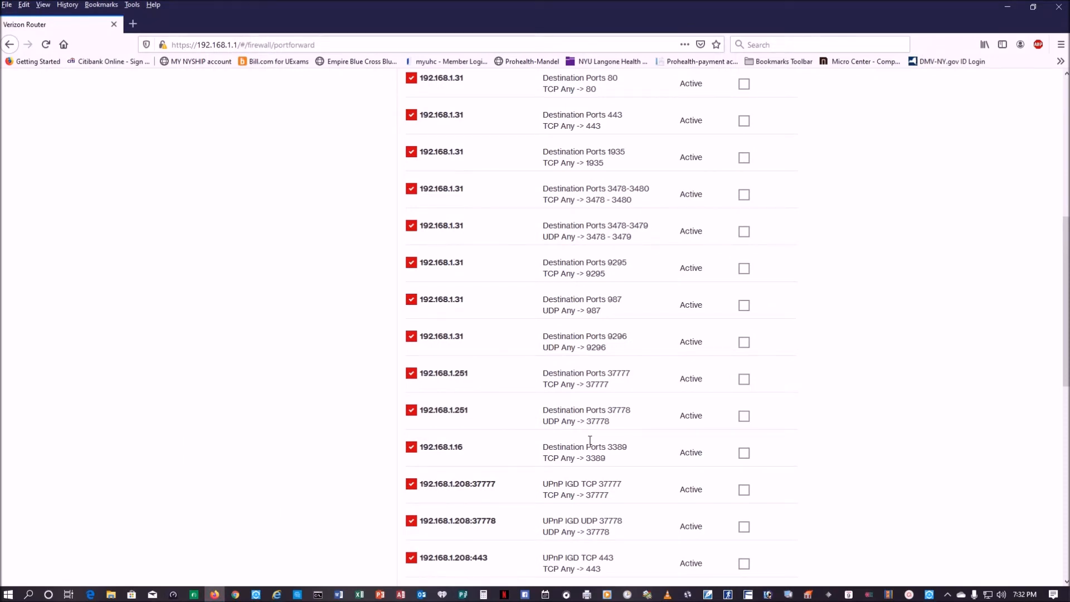
scroll(590, 441, up, 4)
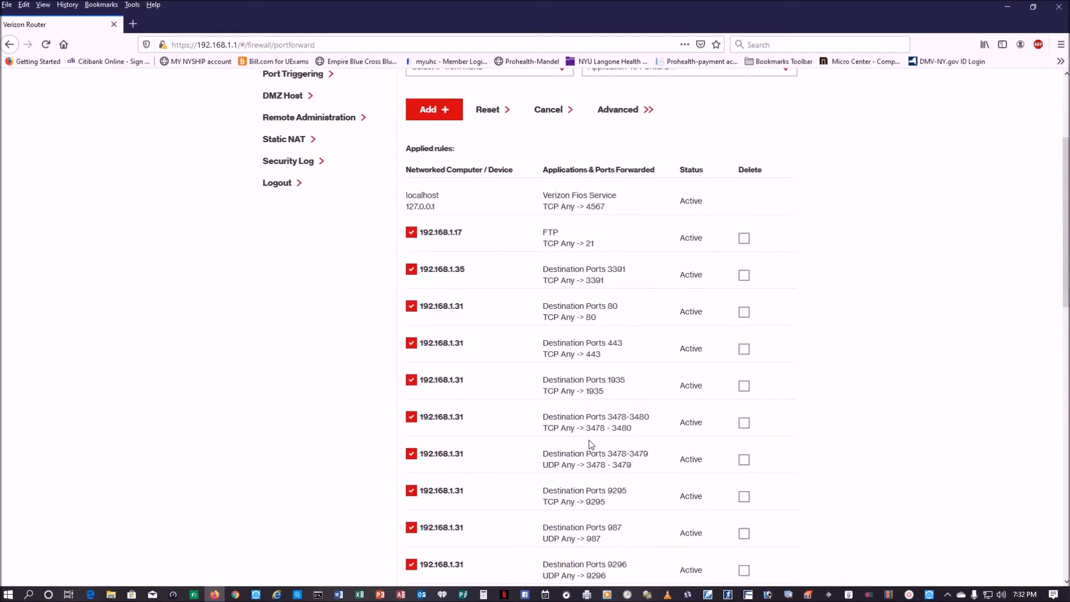
scroll(586, 441, down, 3)
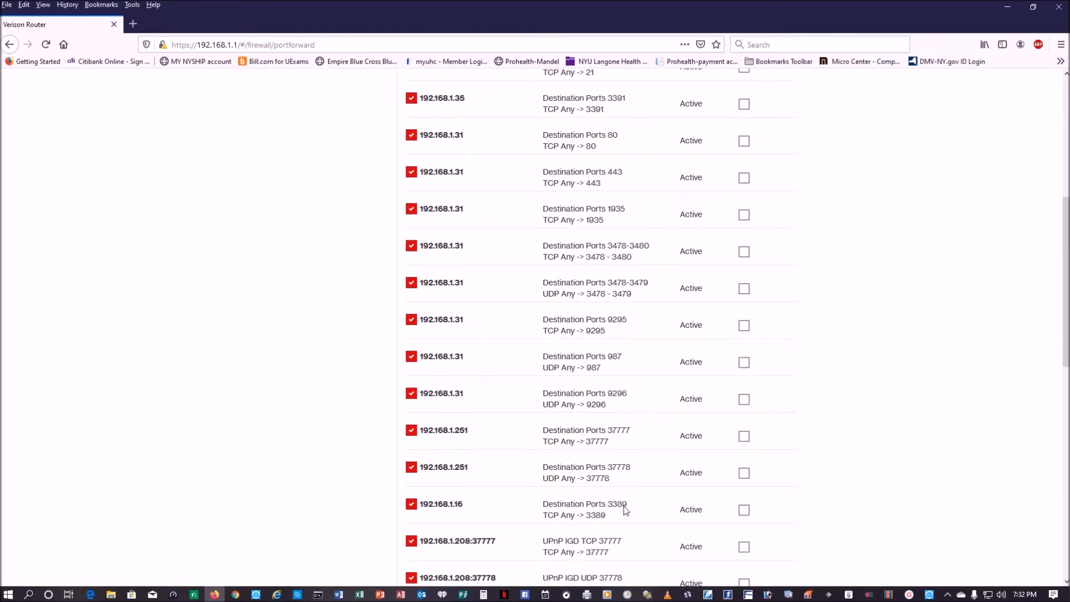
scroll(626, 510, up, 5)
scroll(624, 506, down, 2)
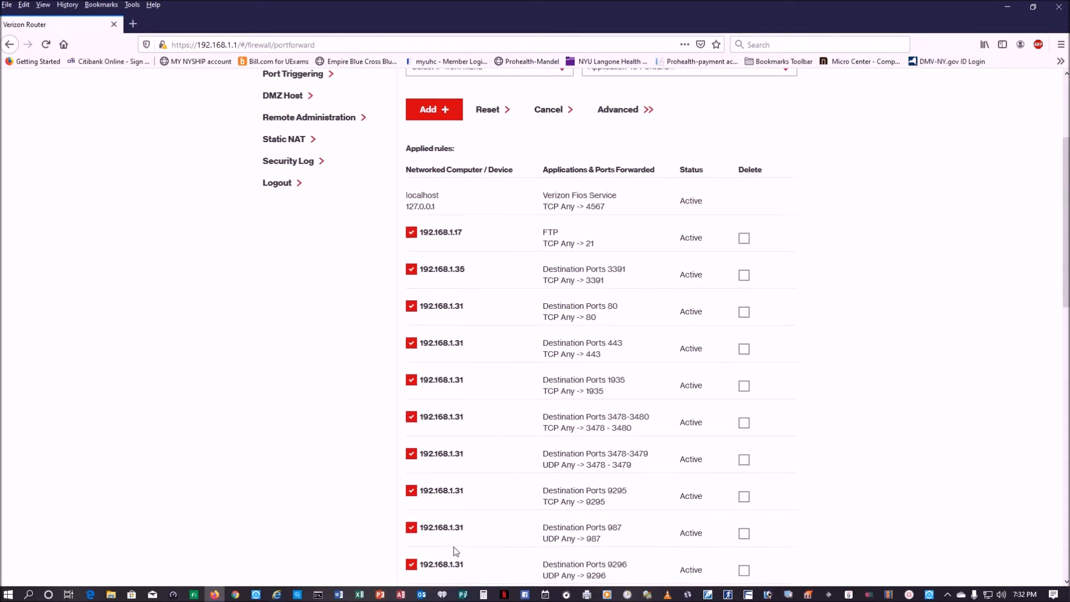
scroll(476, 419, up, 3)
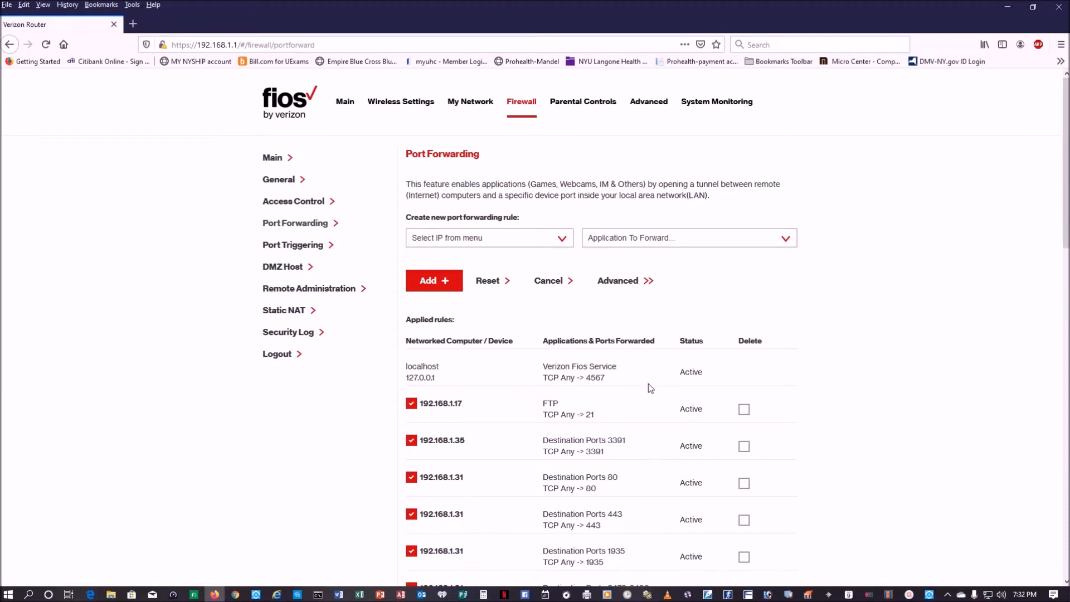
scroll(648, 384, down, 1)
scroll(621, 333, up, 1)
click(562, 238)
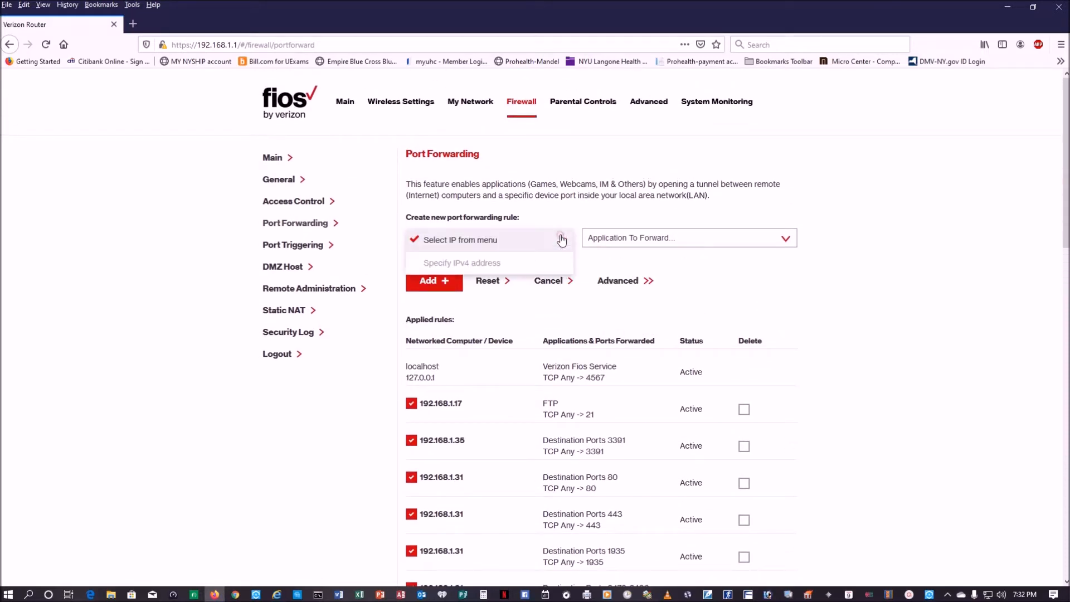
click(674, 268)
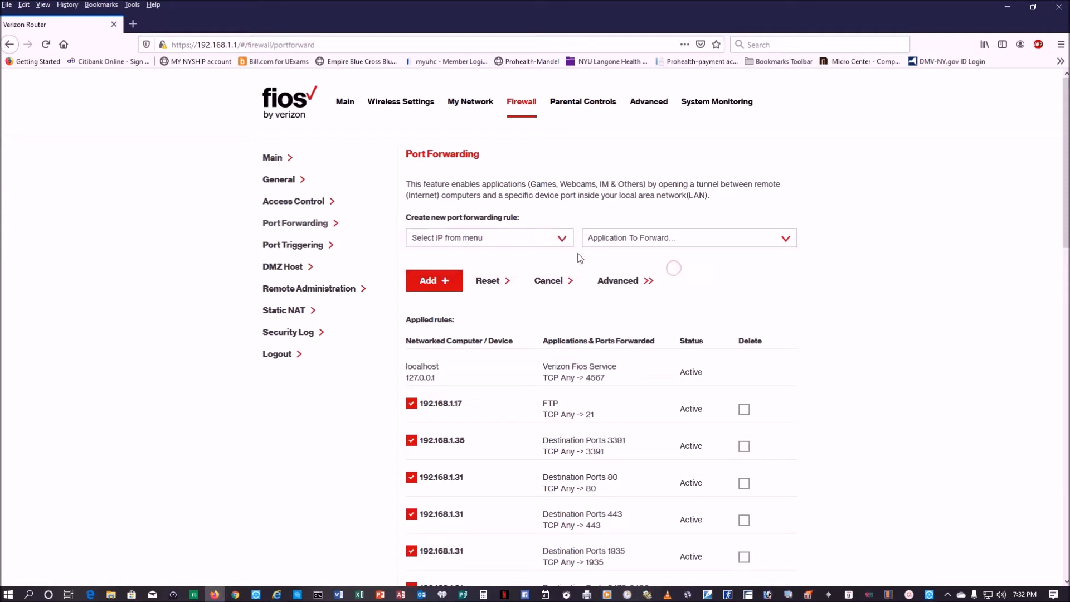
scroll(619, 272, down, 2)
scroll(633, 277, up, 2)
click(565, 241)
click(565, 240)
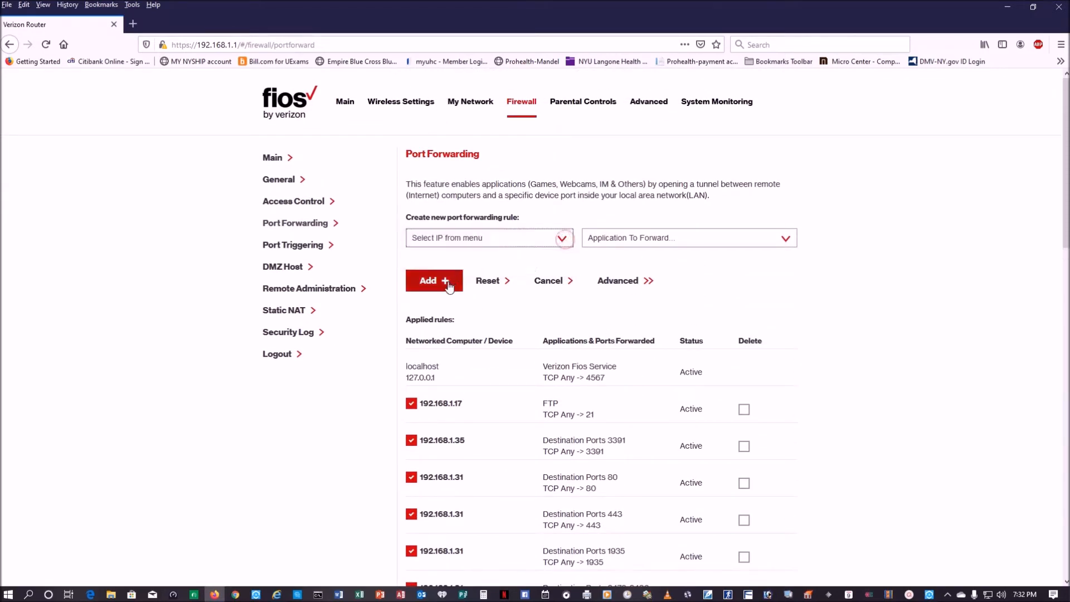
click(559, 240)
click(559, 244)
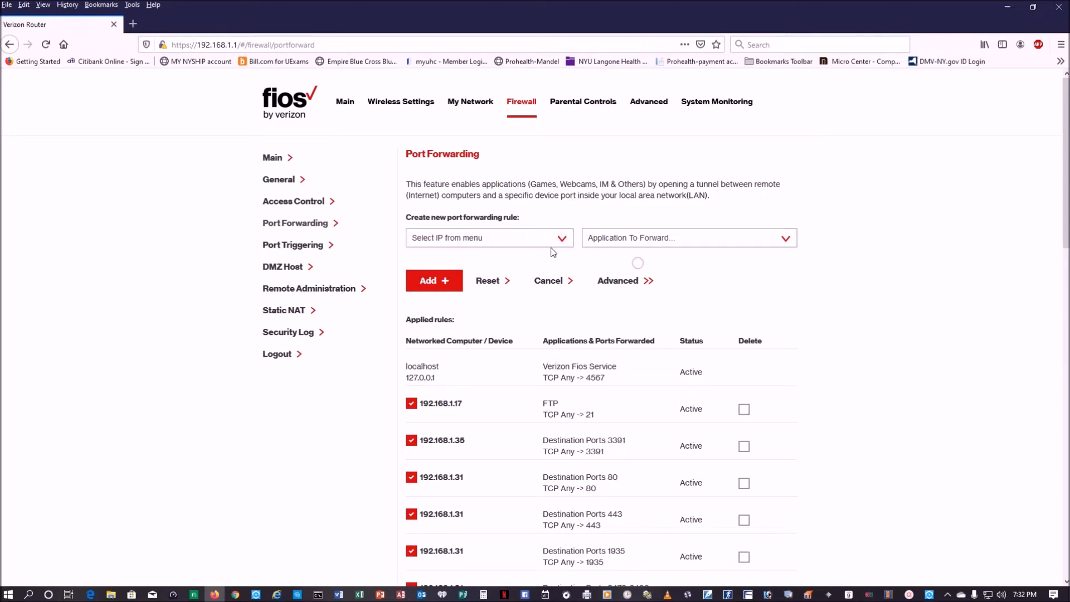
scroll(562, 268, down, 1)
scroll(563, 269, down, 8)
scroll(567, 271, up, 6)
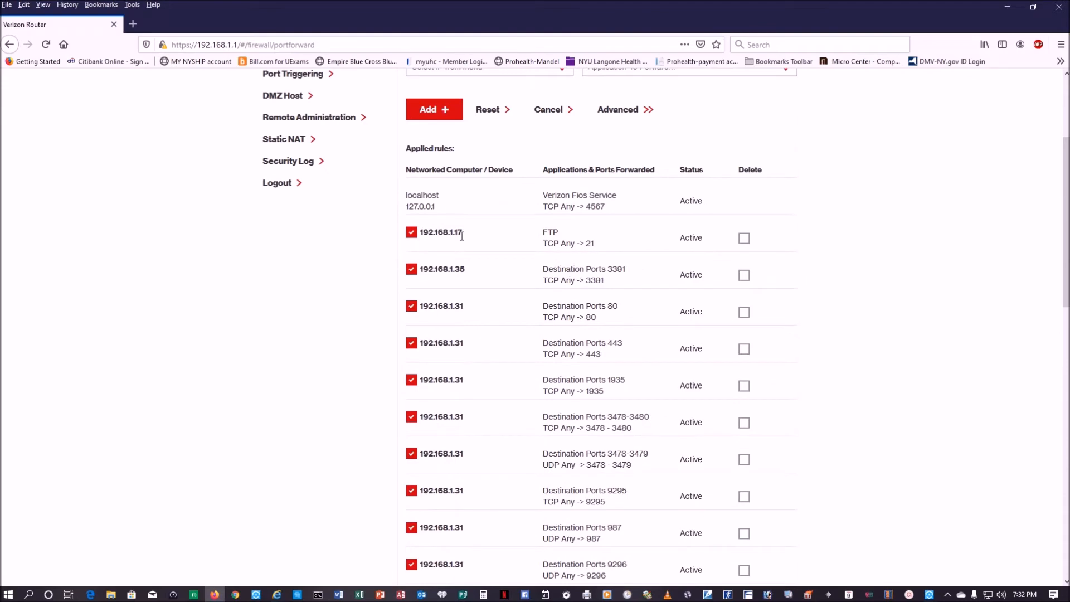
scroll(590, 251, up, 6)
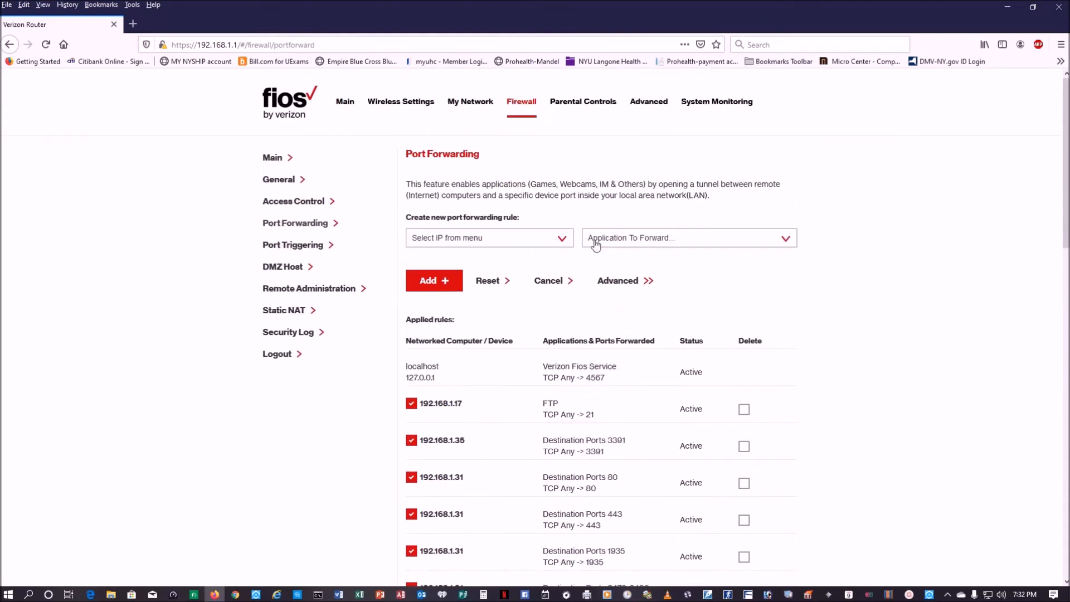
click(550, 280)
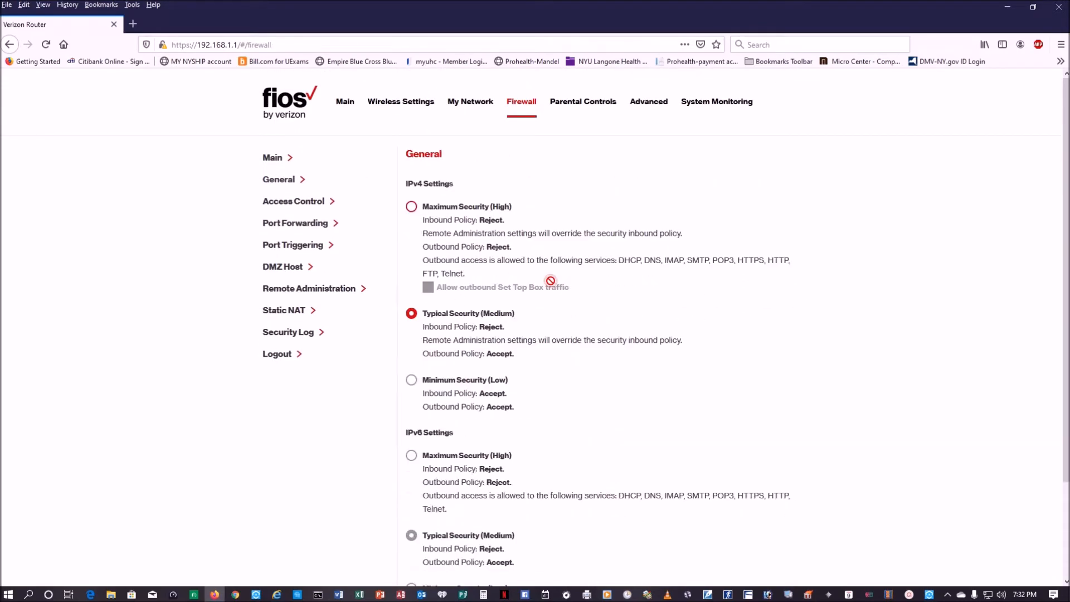
Reopen the router's port forwarding page and start a new rule for 192.168.1.17 with custom ports.
click(301, 225)
click(562, 239)
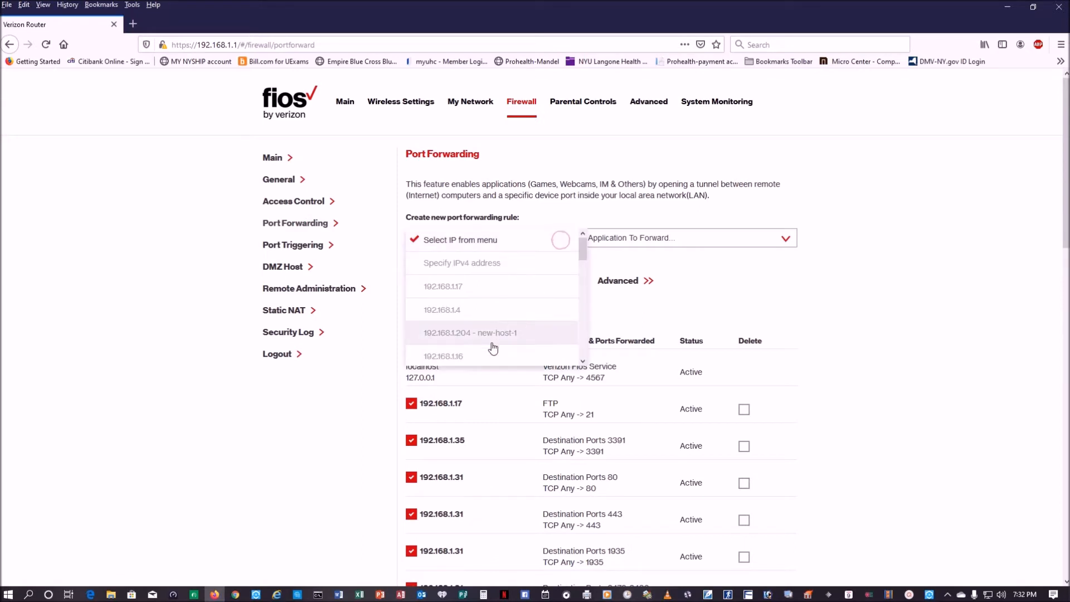
click(507, 296)
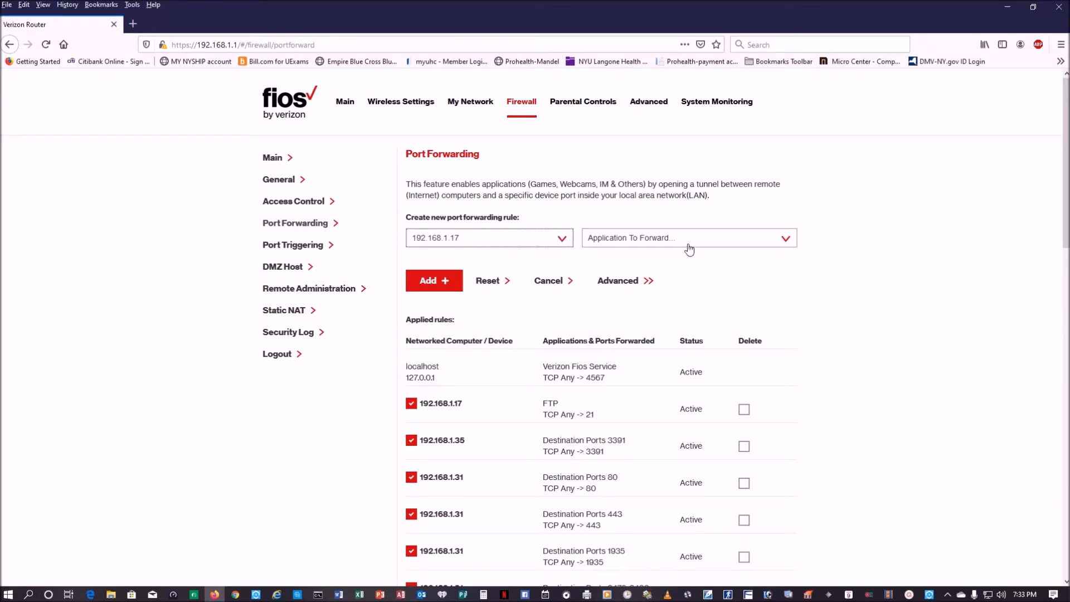
click(778, 248)
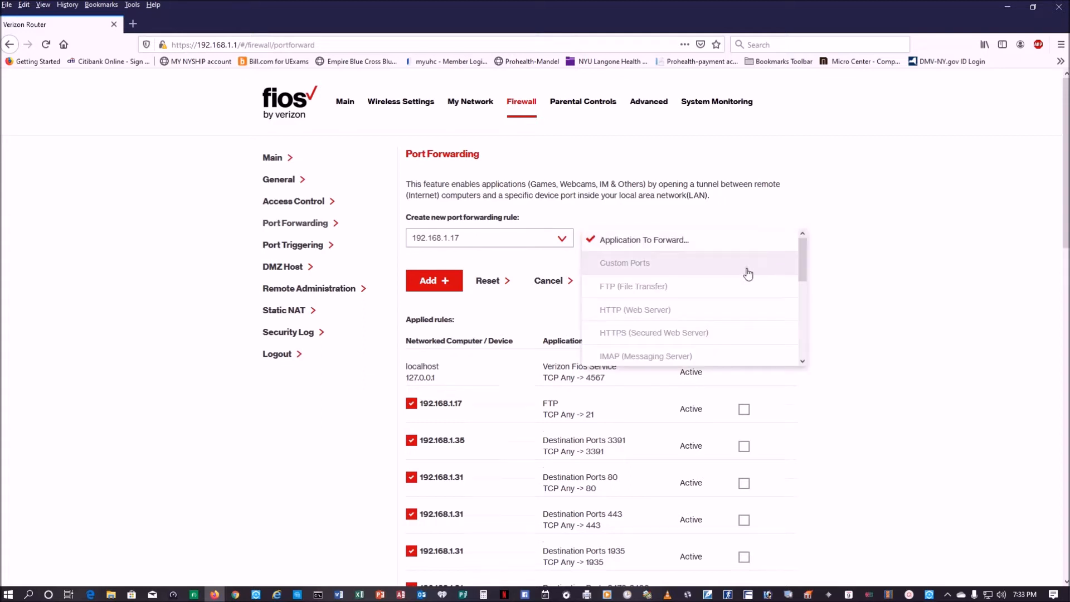
click(745, 272)
Set the new rule's TCP port to 3389, try to add it to the router, and cancel the rule.
click(696, 270)
key(BackSpace)
key(BackSpace)
key(BackSpace)
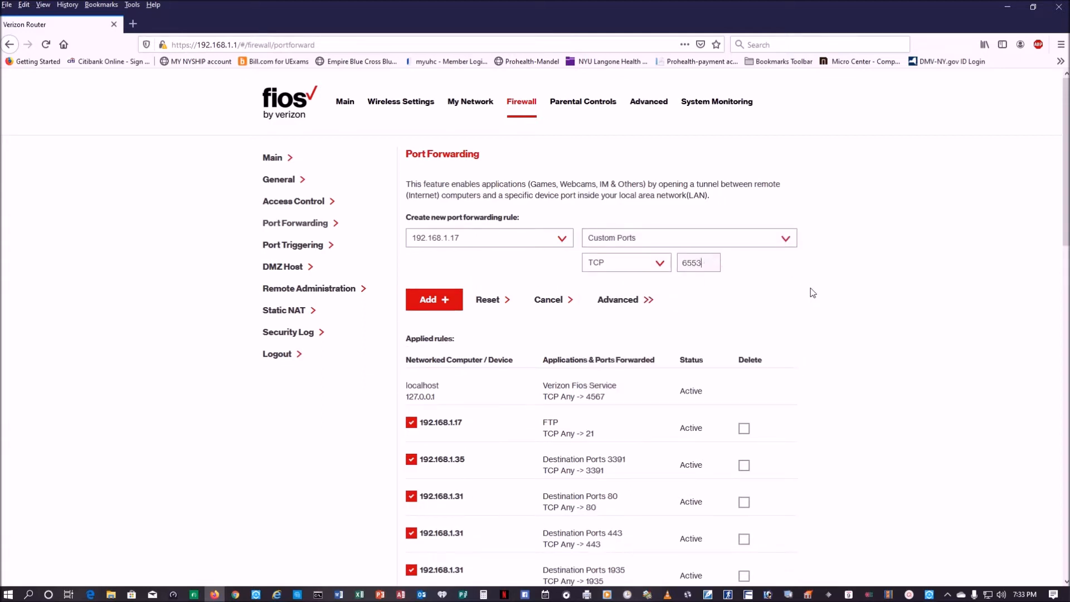
key(BackSpace)
key(BackSpace)
text(3389)
click(451, 304)
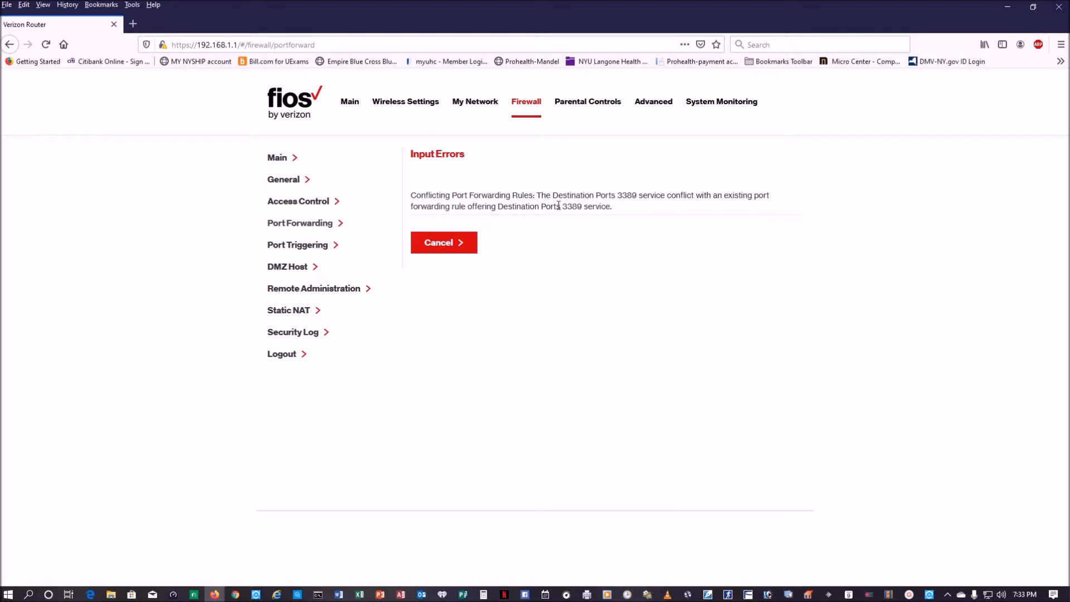
click(446, 243)
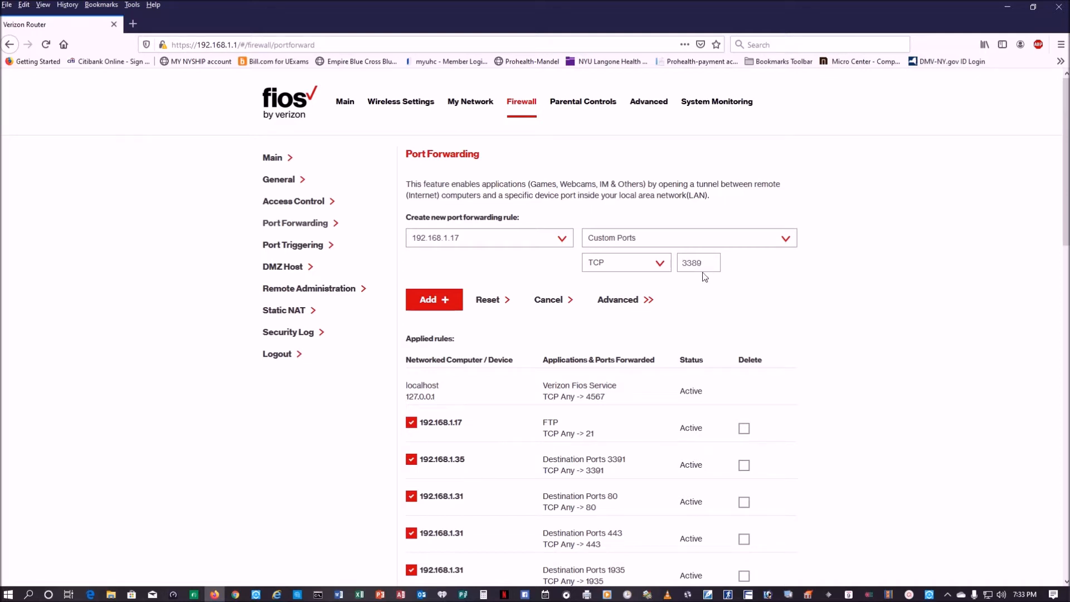
click(549, 300)
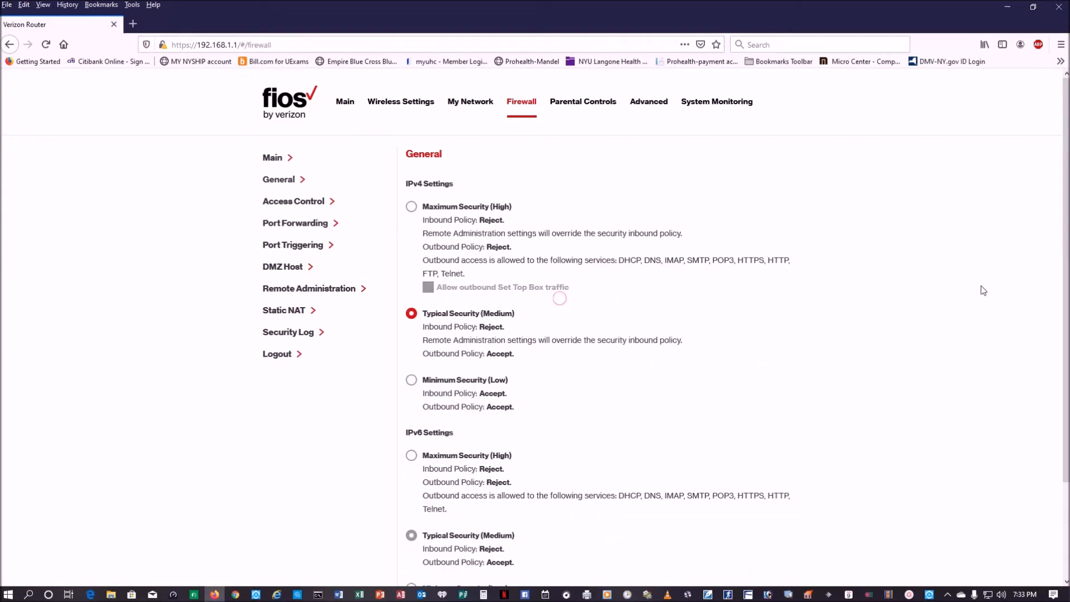
Minimize Firefox, search Windows for "regedit" and open Registry Editor.
click(1008, 8)
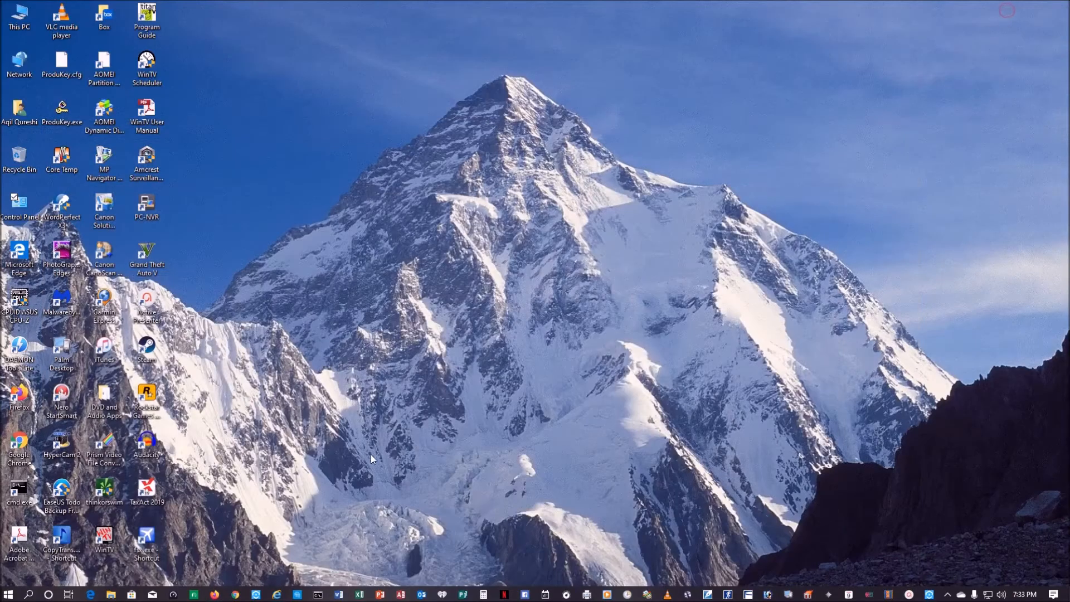
click(27, 595)
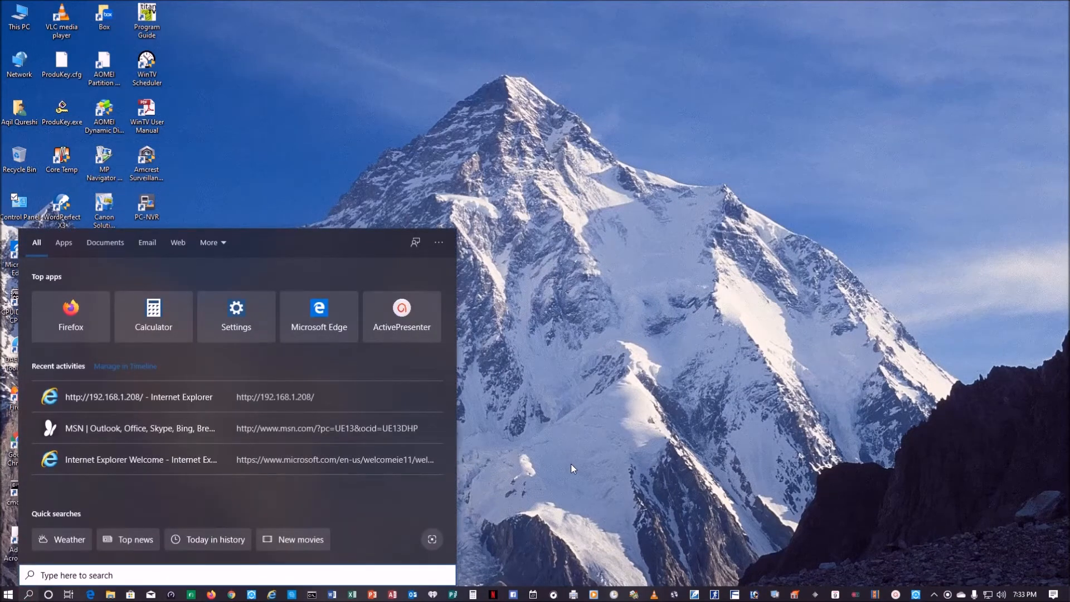
text(reg)
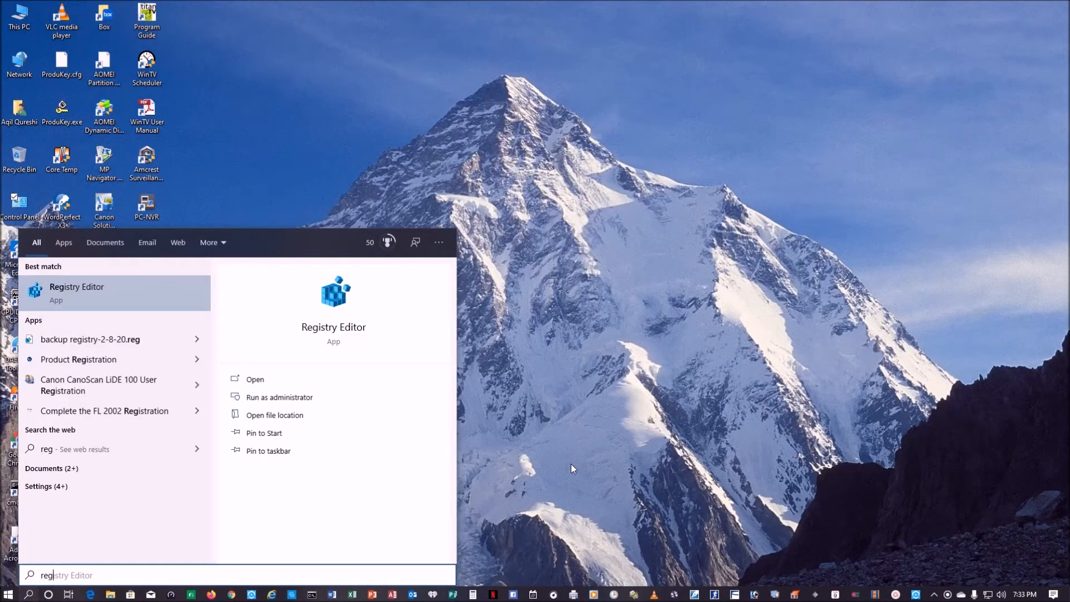
text(edit)
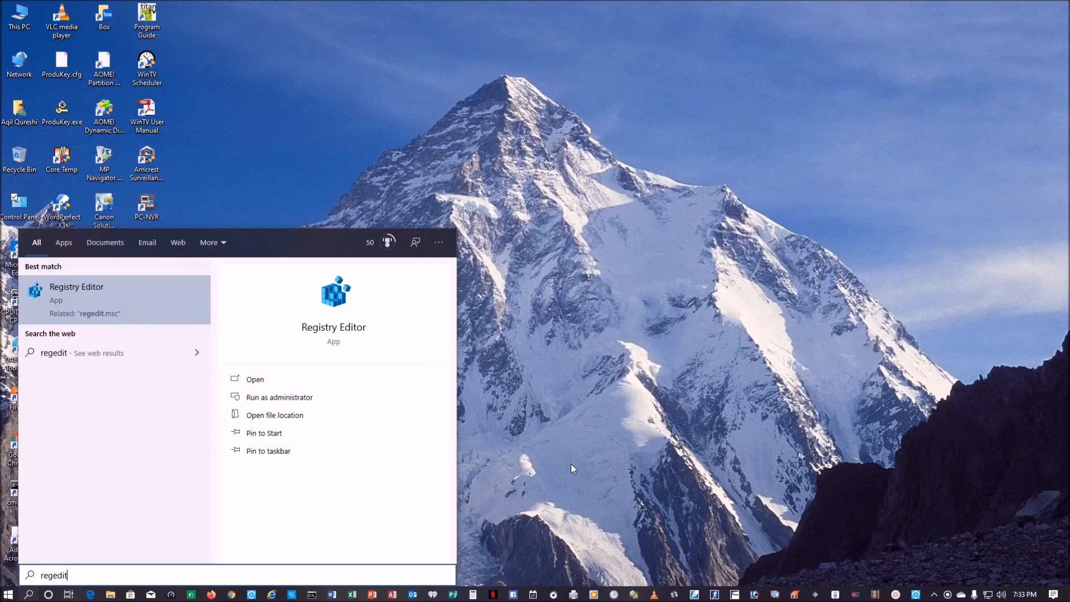
key(Return)
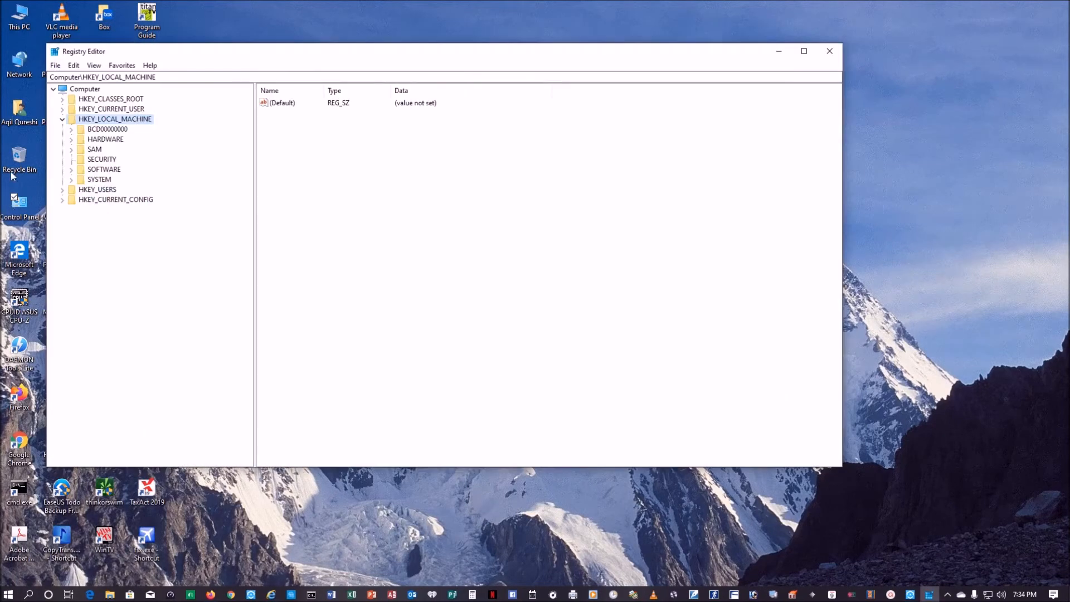
Export the HKEY_LOCAL_MACHINE branch to the Documents folder as "backup registry-2-9-20".
click(62, 119)
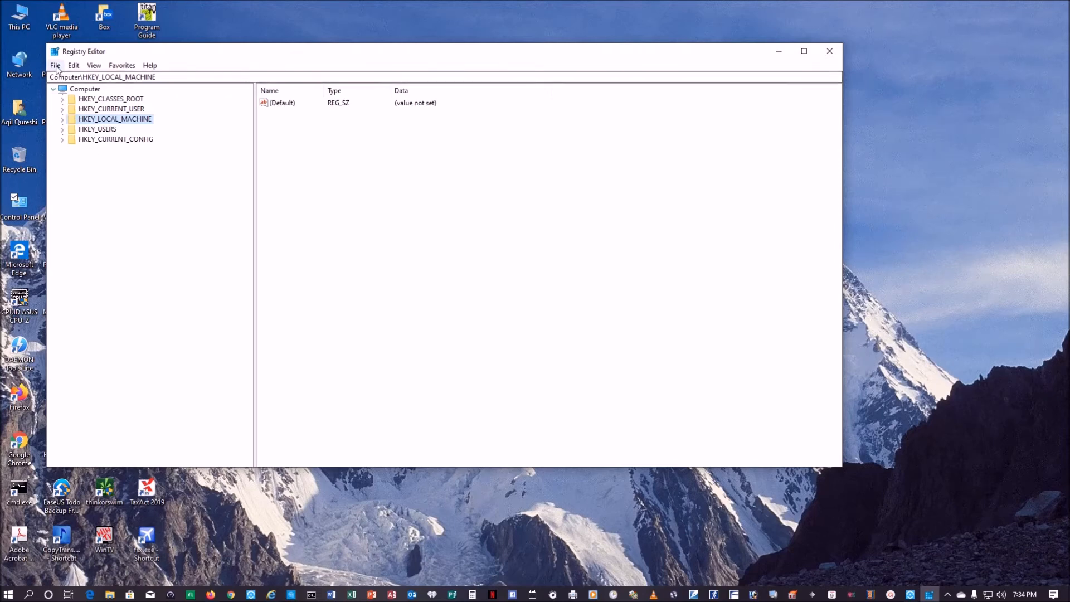
click(55, 66)
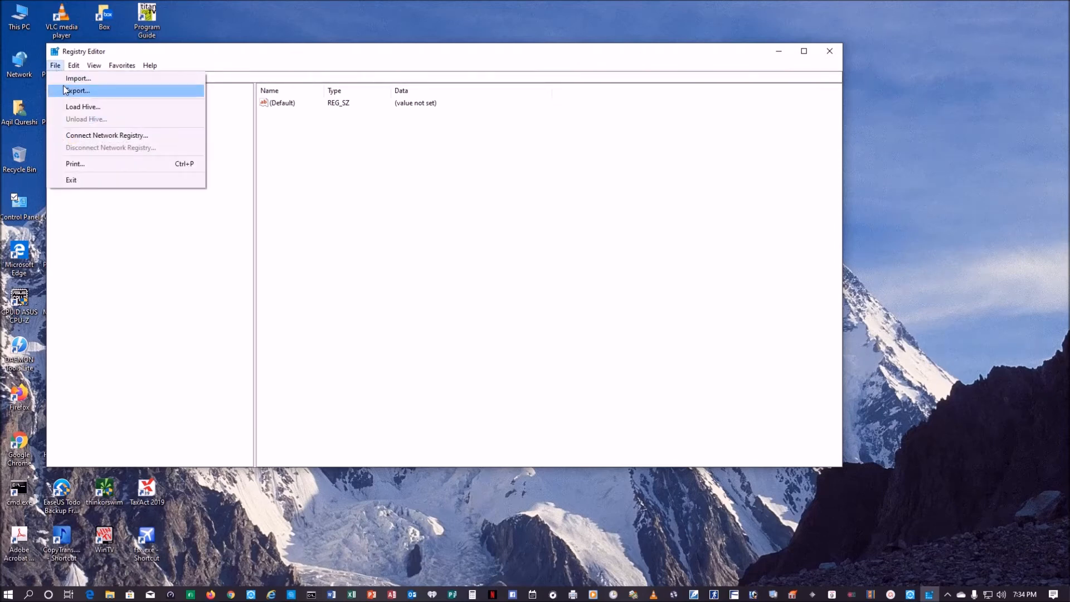
click(67, 91)
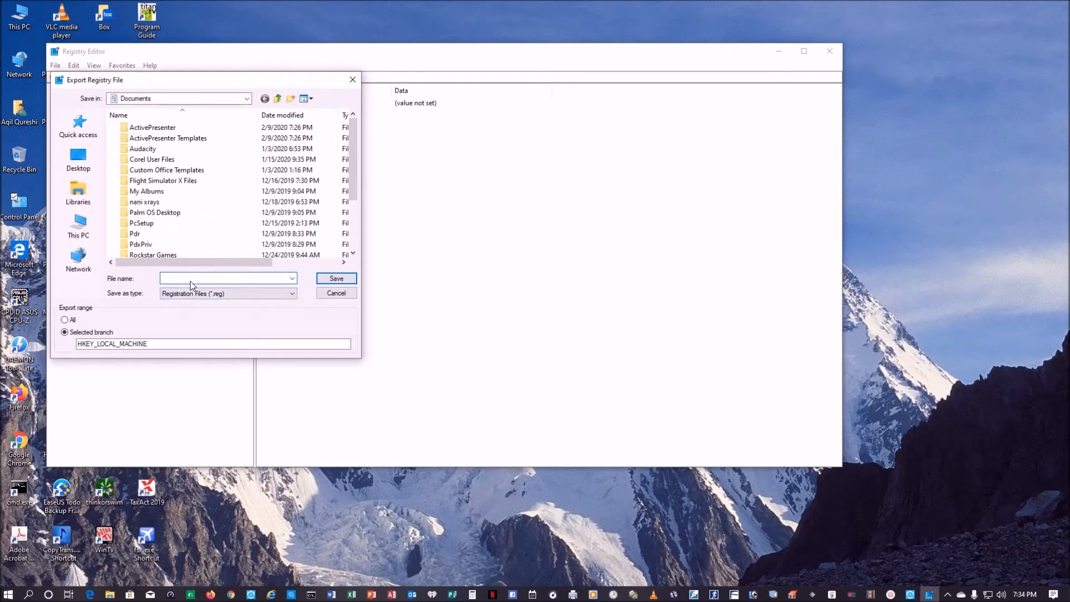
text(backup r)
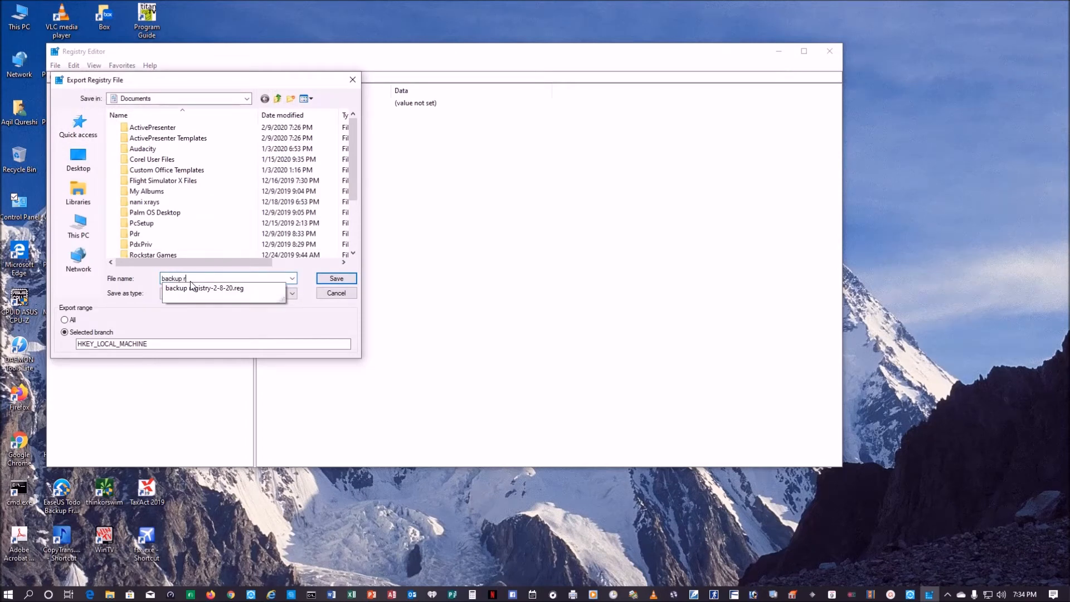
text(egistry-2-9-20)
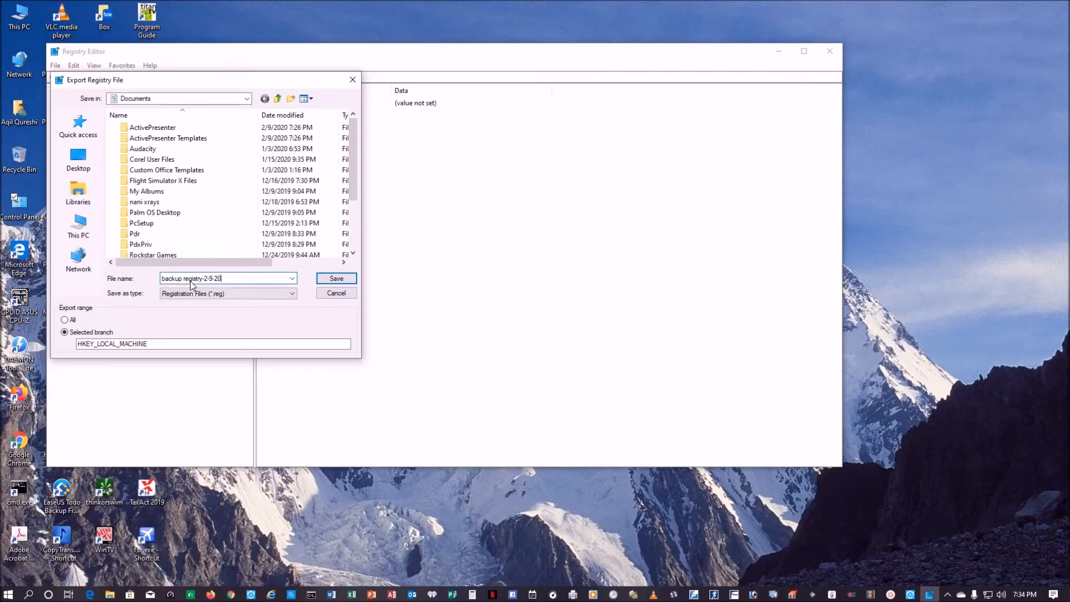
key(Return)
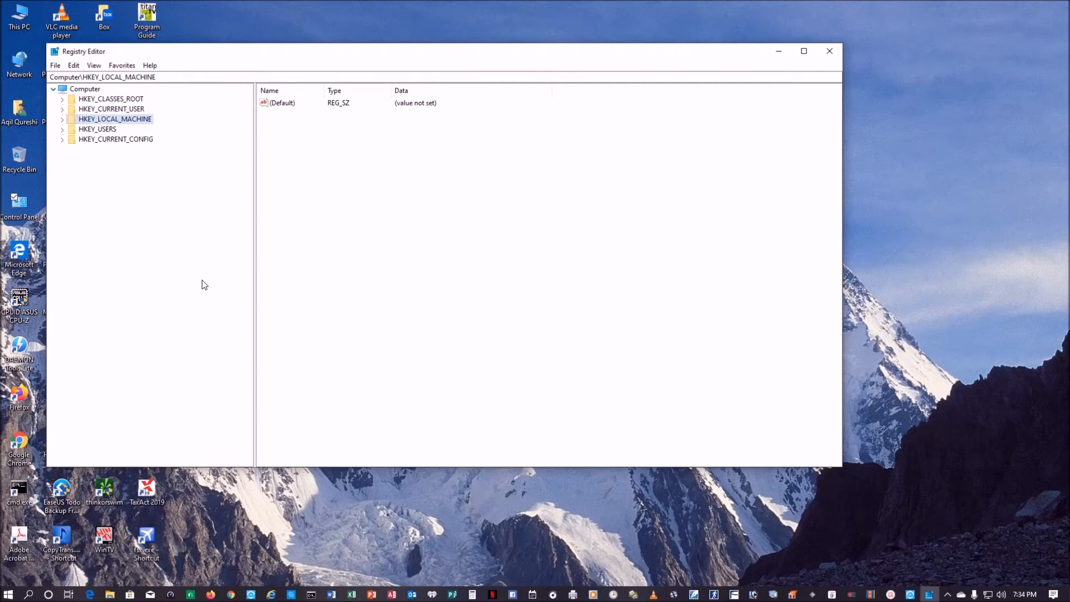
Locate backup registry-2-9-20.reg in the Documents folder through the registry import dialog, and cancel without importing it.
drag(540, 53, 628, 57)
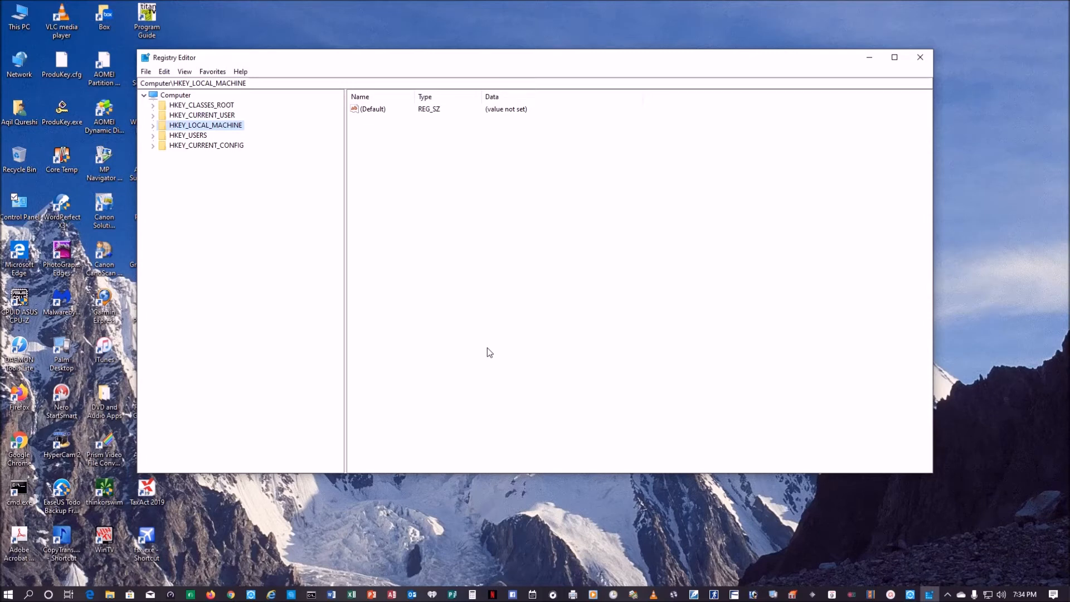
click(145, 73)
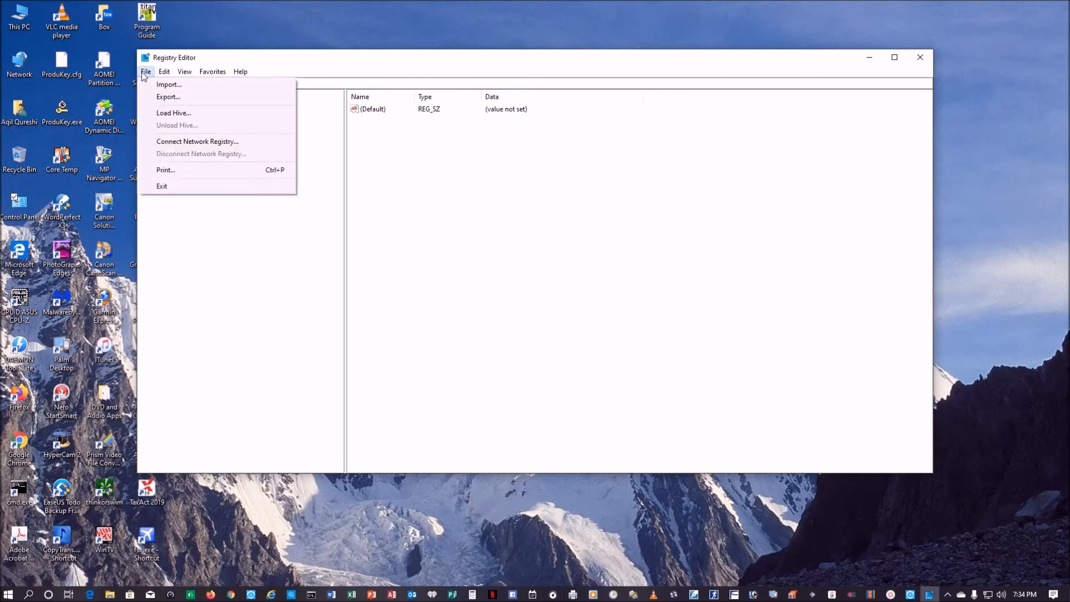
click(167, 85)
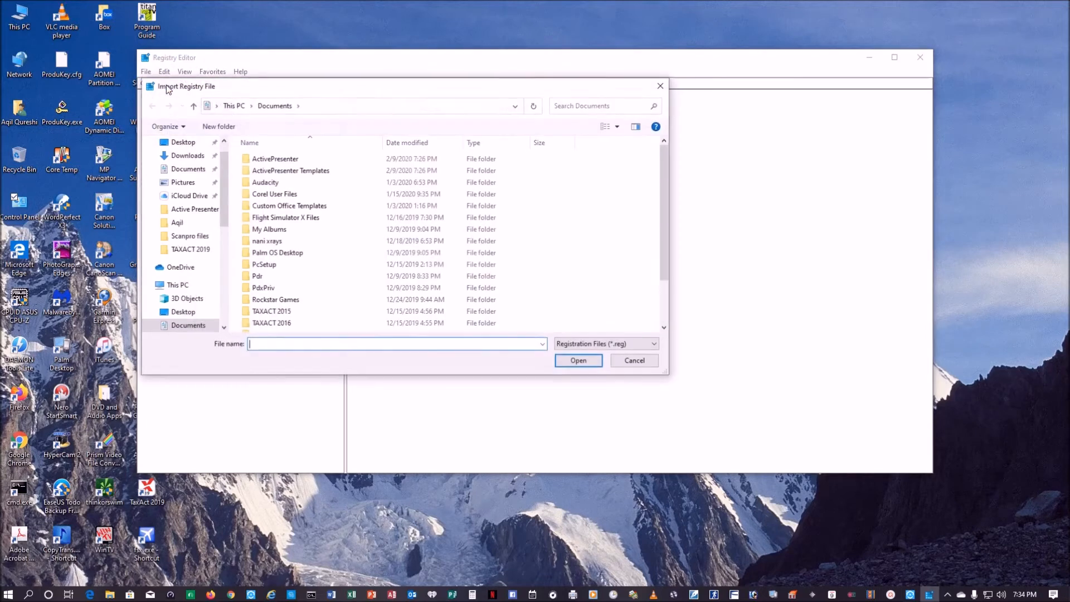
scroll(248, 234, down, 2)
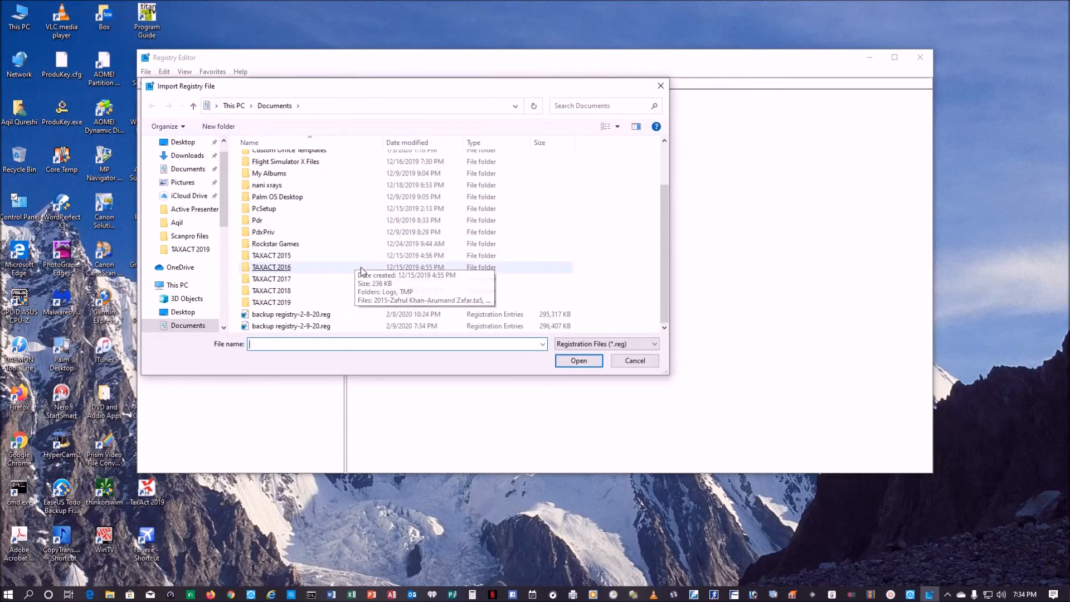
click(188, 168)
scroll(379, 304, down, 2)
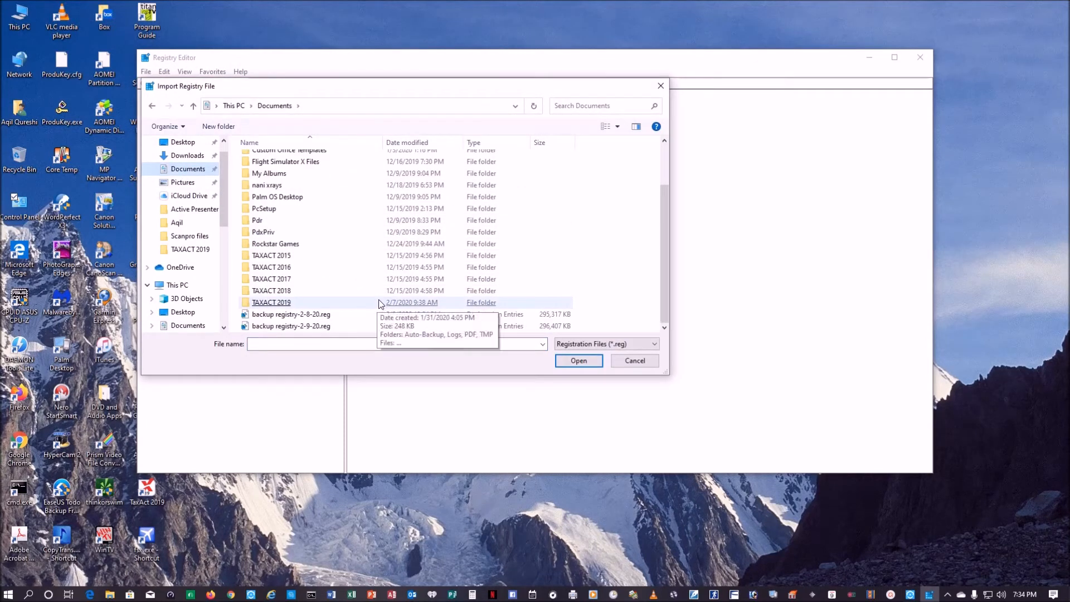
click(312, 327)
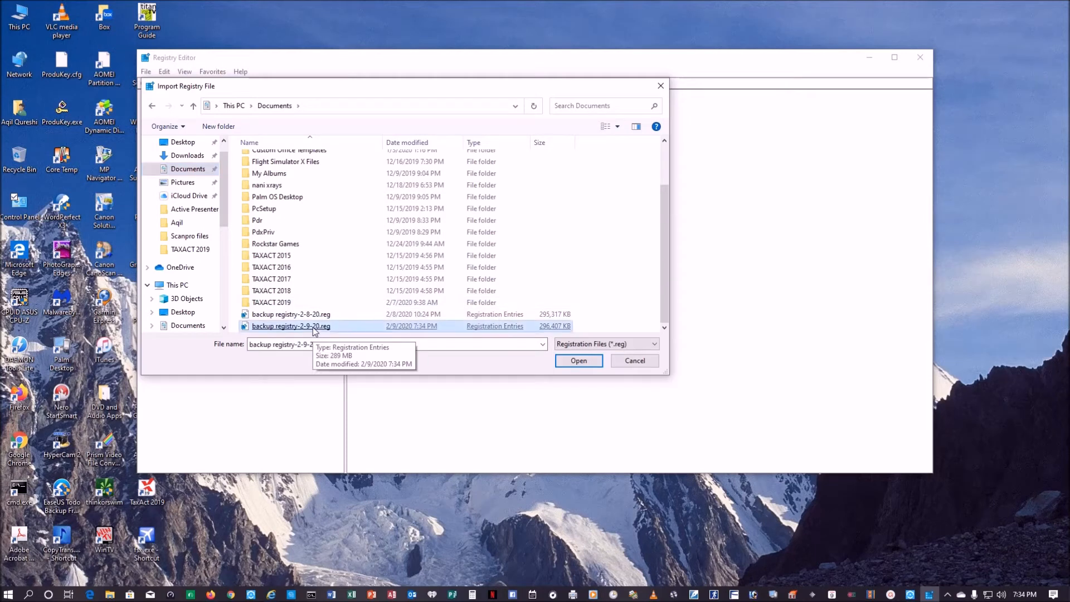
click(635, 361)
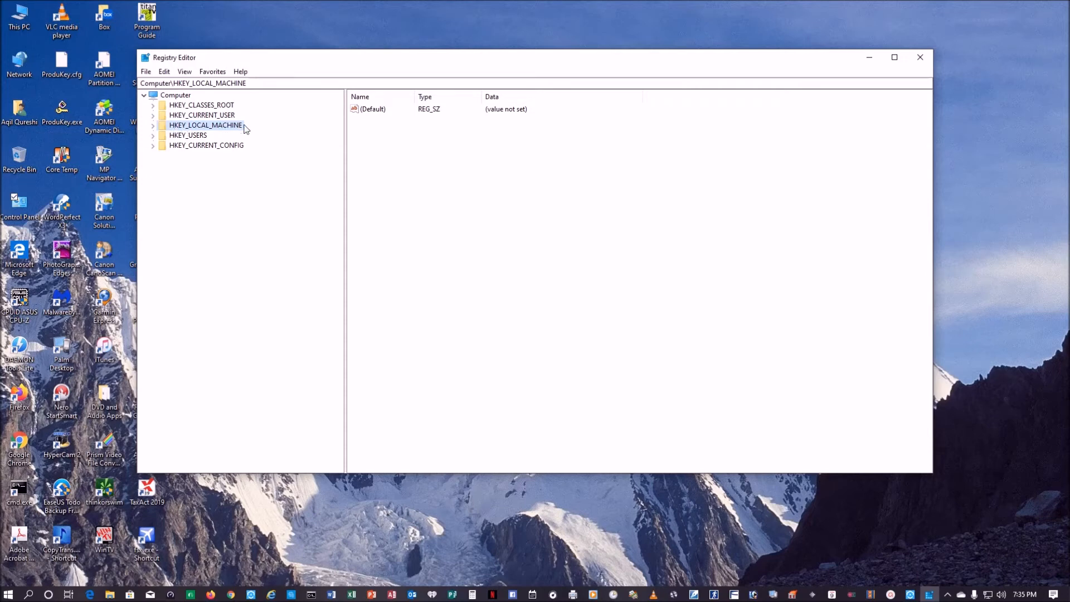
Expand the registry tree through HKEY_LOCAL_MACHINE, SYSTEM and CurrentControlSet down to the Control key's subkeys.
click(153, 126)
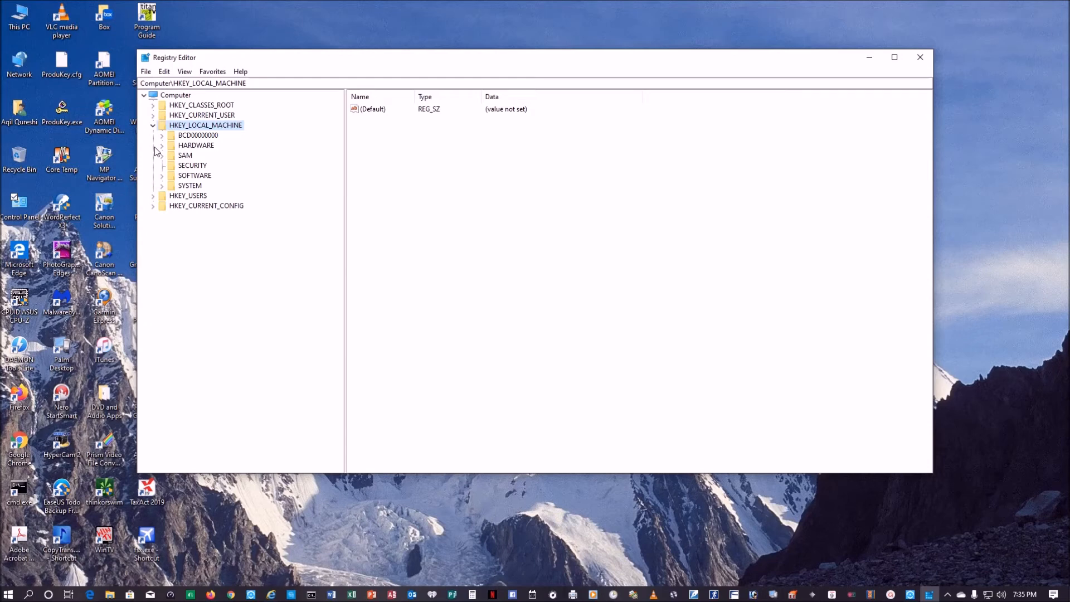
click(162, 186)
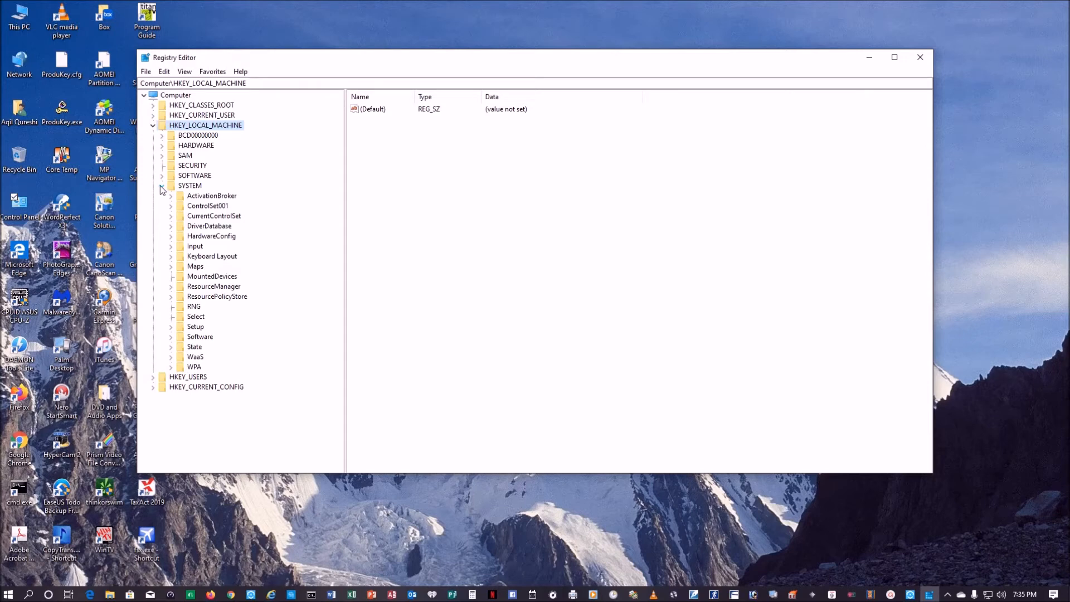
click(172, 217)
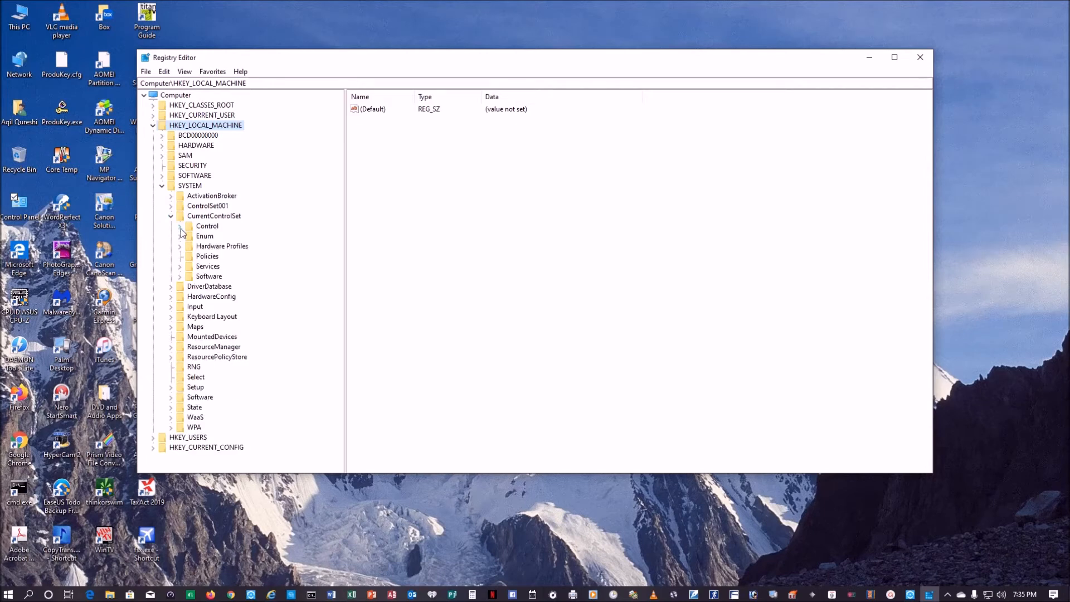
click(180, 227)
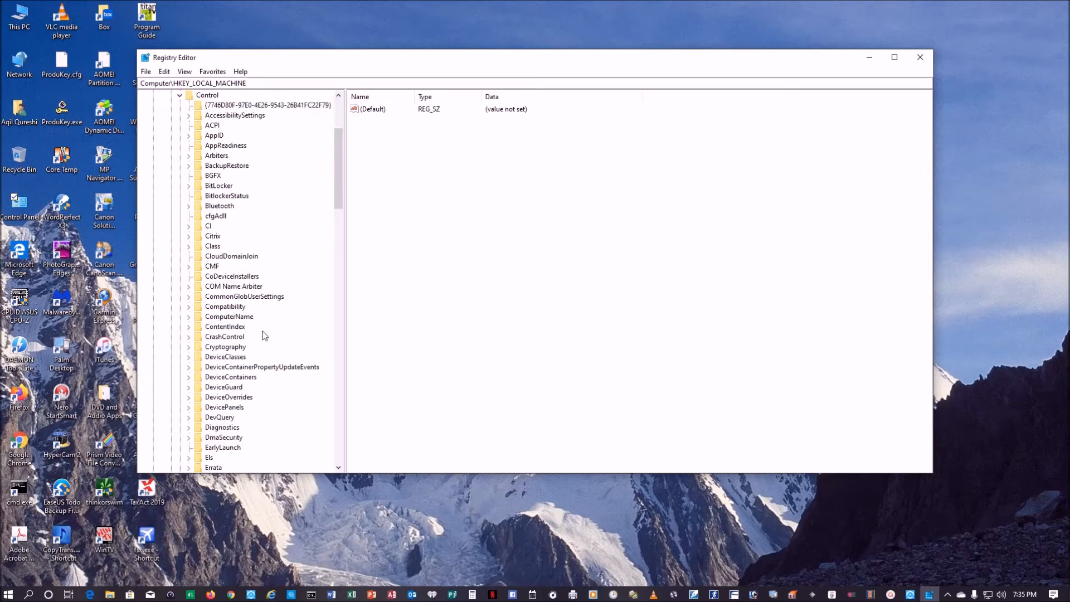
Under Control, expand Terminal Server and WinStations and select the RDP-Tcp key.
scroll(265, 335, down, 10)
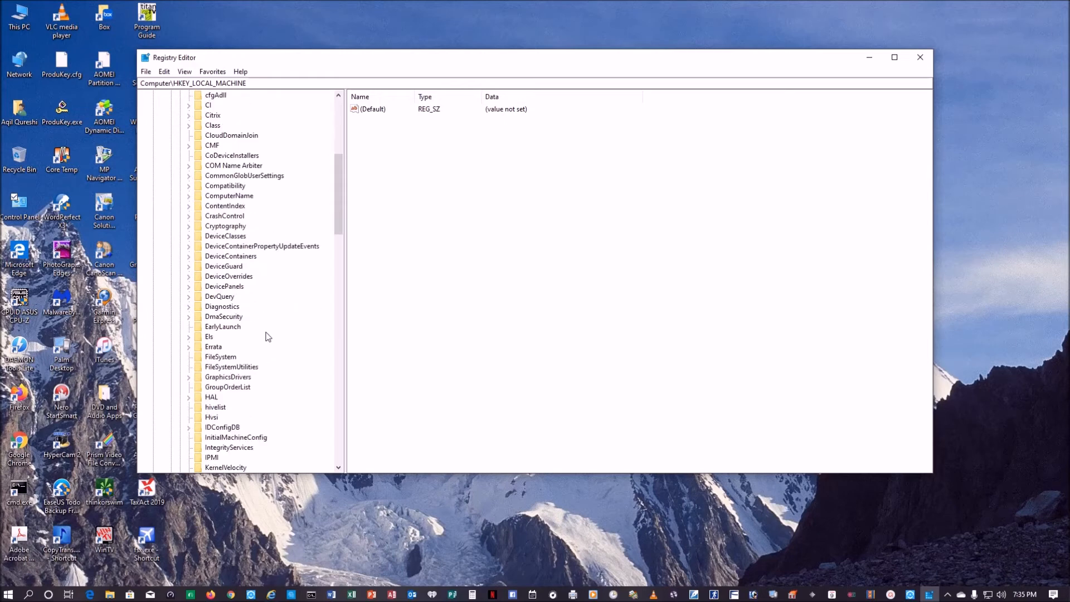
scroll(276, 341, down, 4)
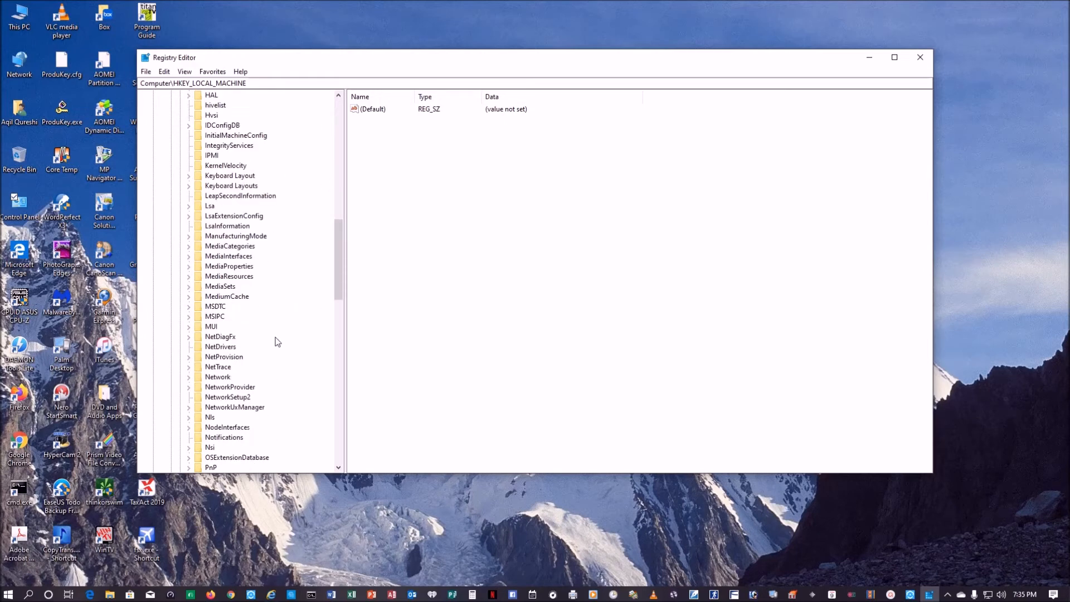
scroll(278, 342, down, 14)
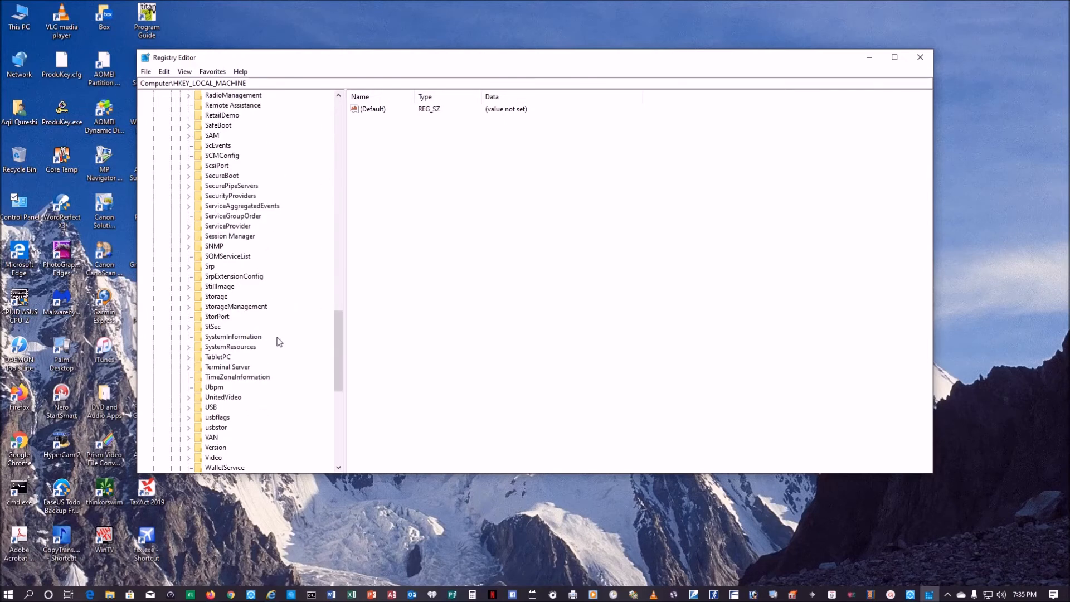
click(189, 368)
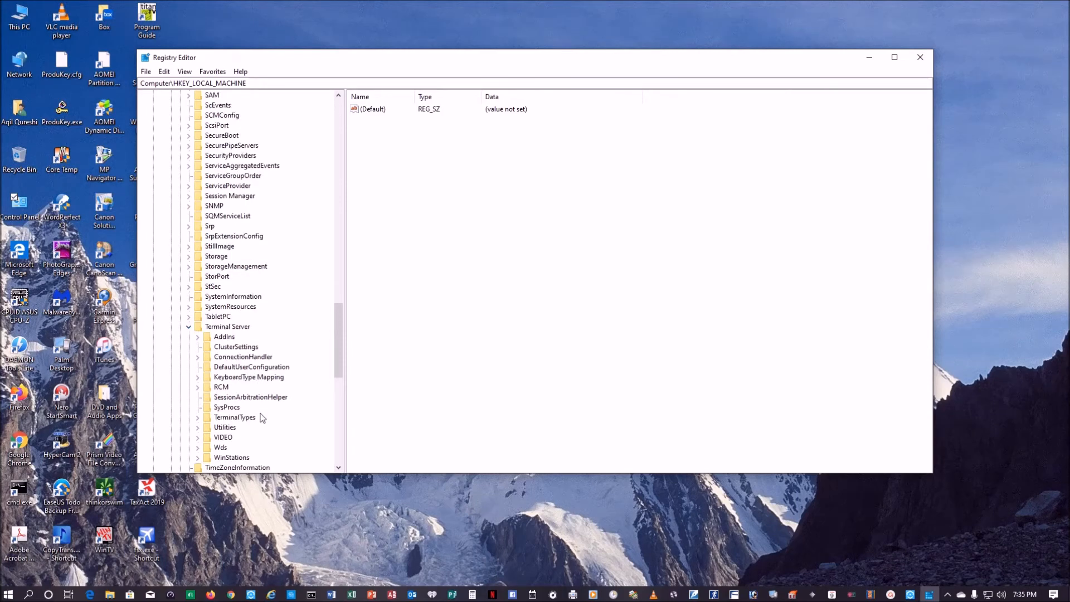
scroll(263, 418, down, 2)
click(198, 398)
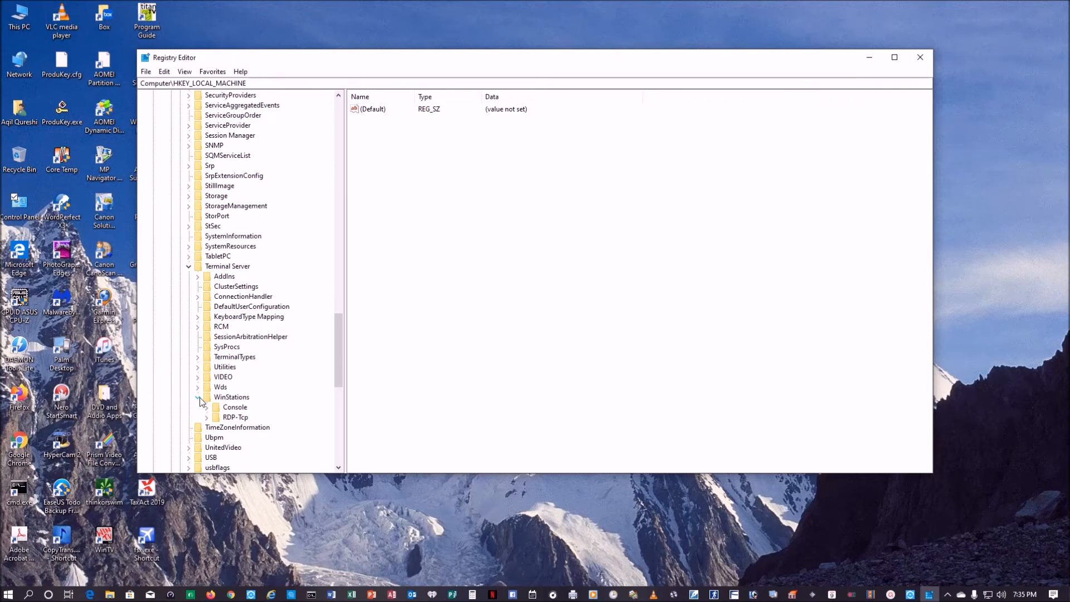
click(198, 398)
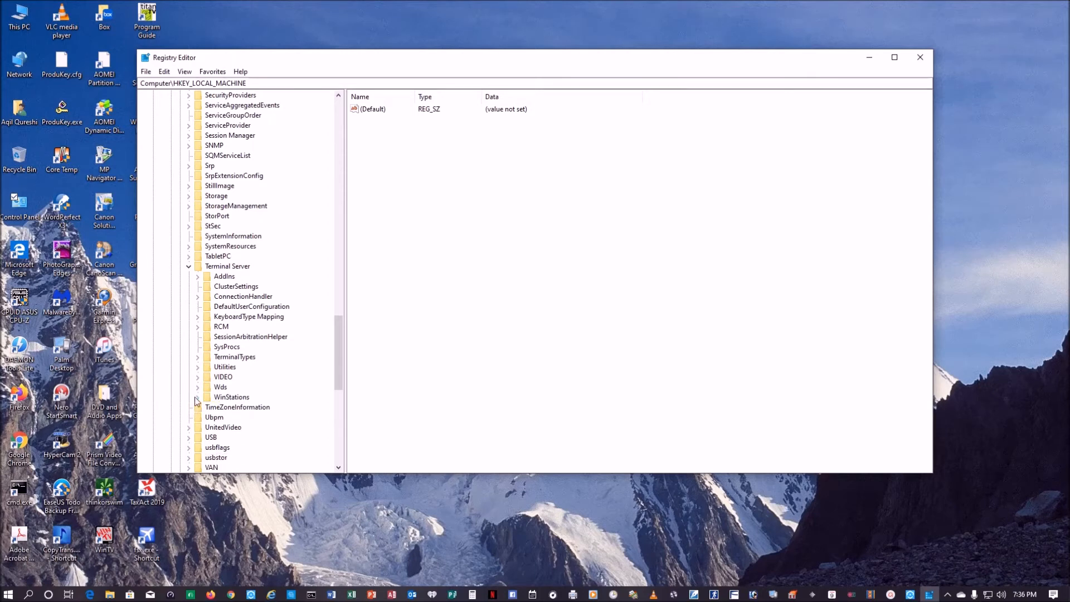
click(198, 397)
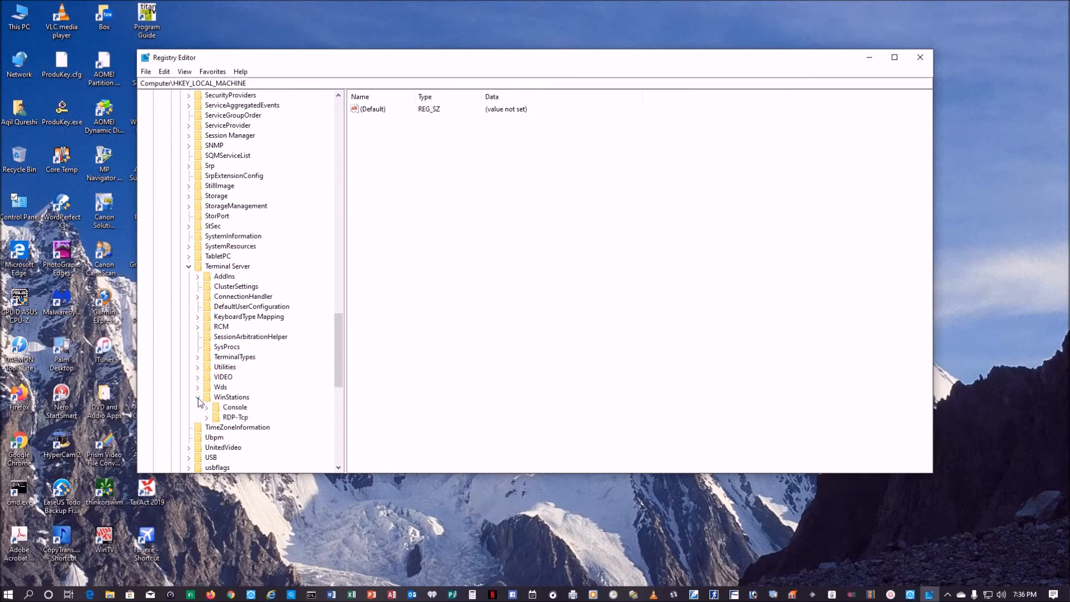
click(217, 420)
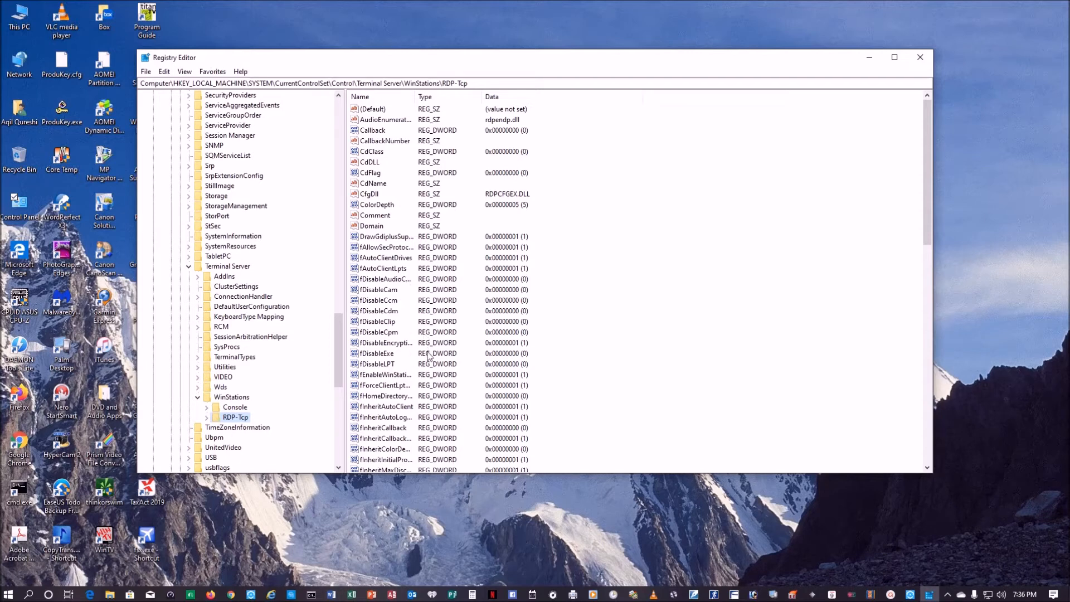
Set the RDP-Tcp key's PortNumber value to decimal 3390 and close Registry Editor.
scroll(430, 356, down, 8)
scroll(432, 362, down, 6)
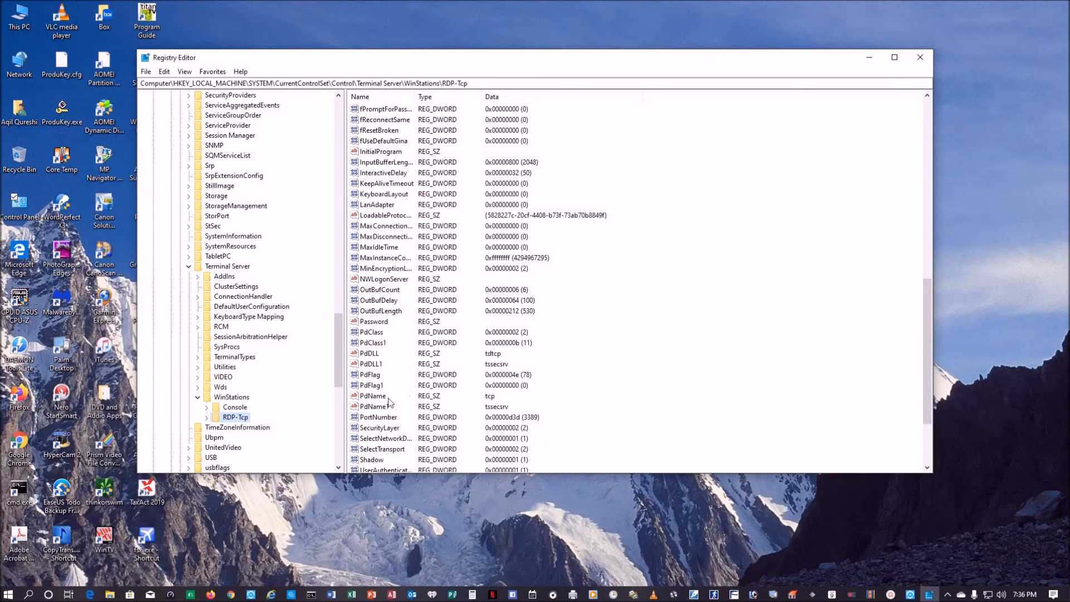
click(357, 418)
double_click(357, 419)
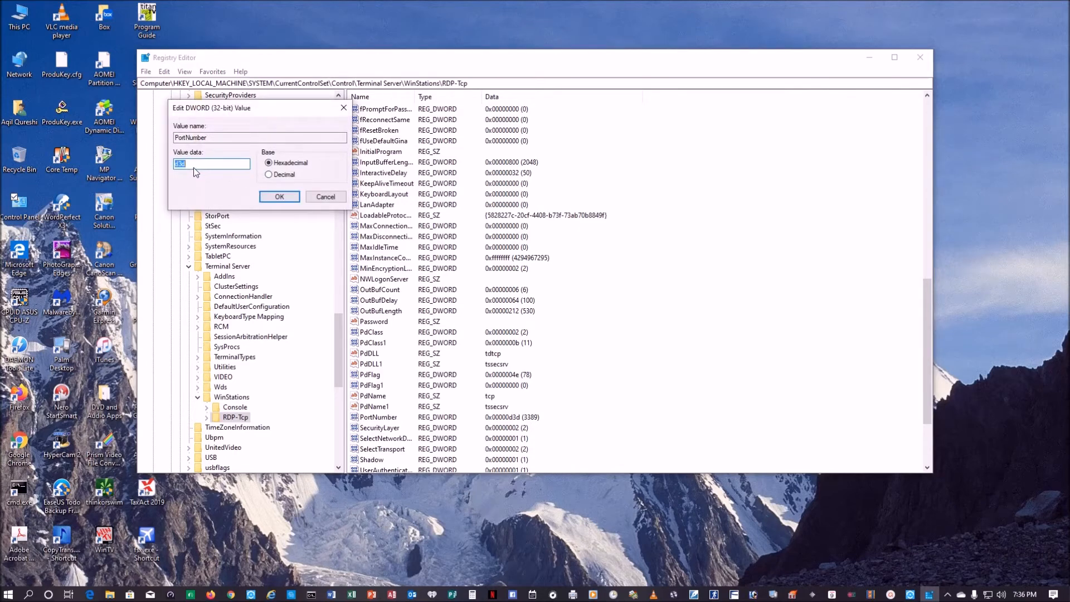
click(270, 175)
key(BackSpace)
key(BackSpace)
text(90)
click(277, 195)
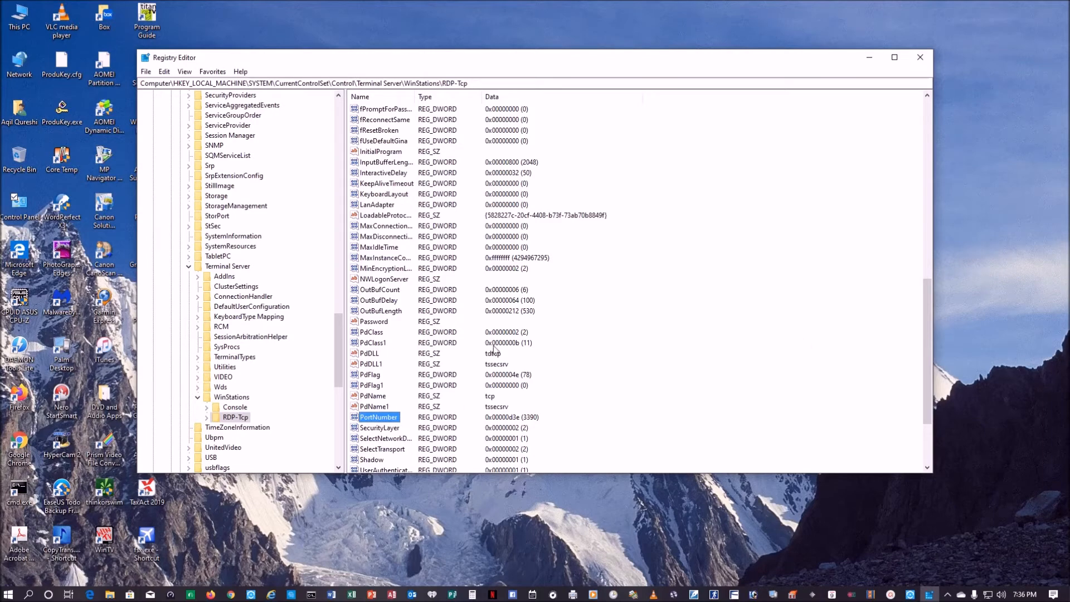
click(921, 56)
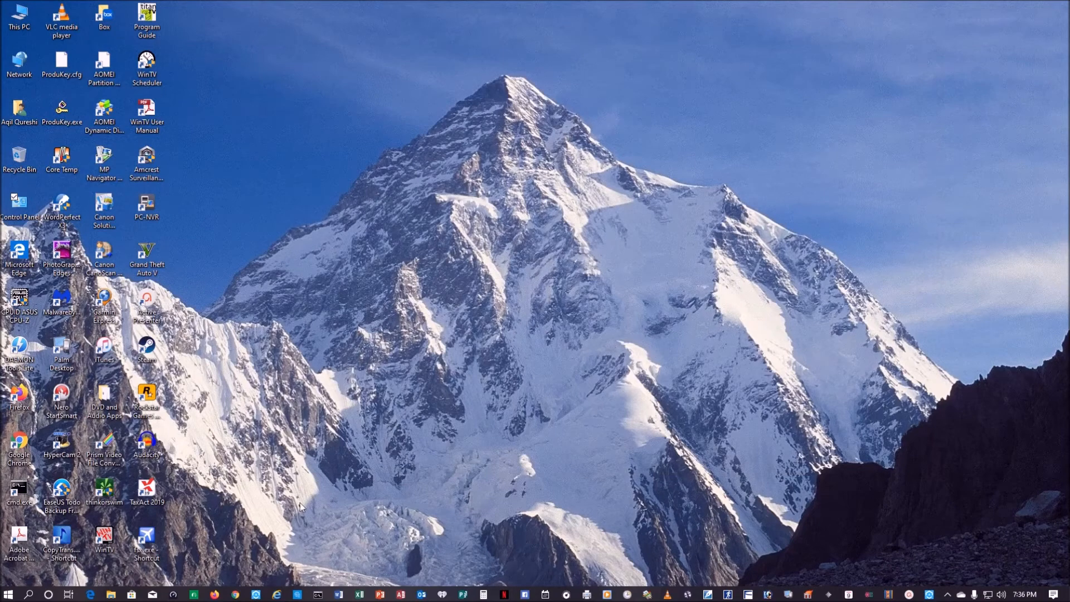
Switch to Firefox and delete the router's port forwarding rule for 192.168.1.16 on TCP port 3389.
click(221, 599)
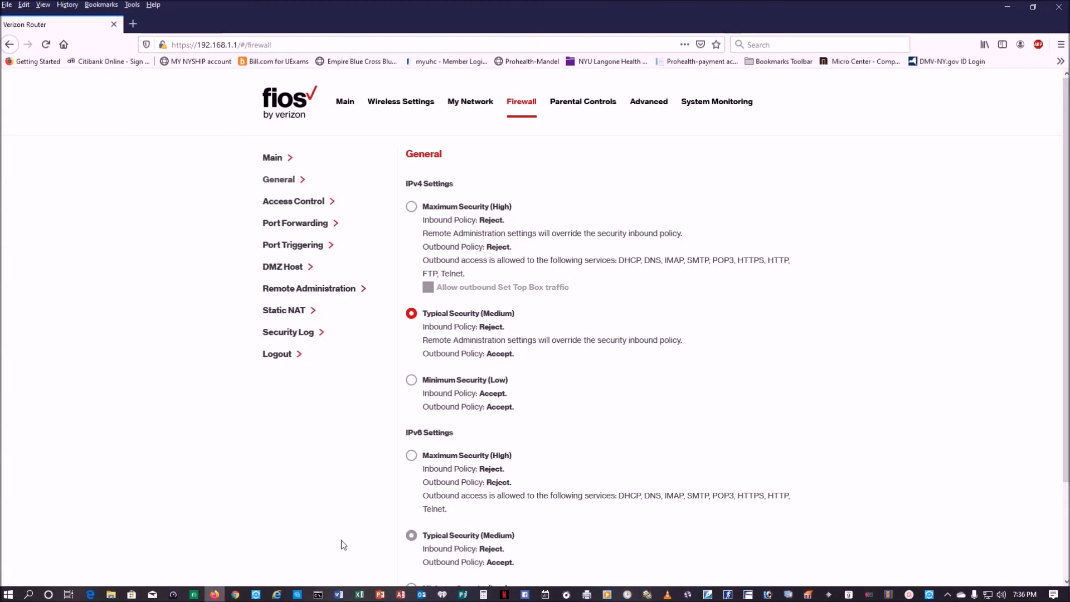
click(309, 226)
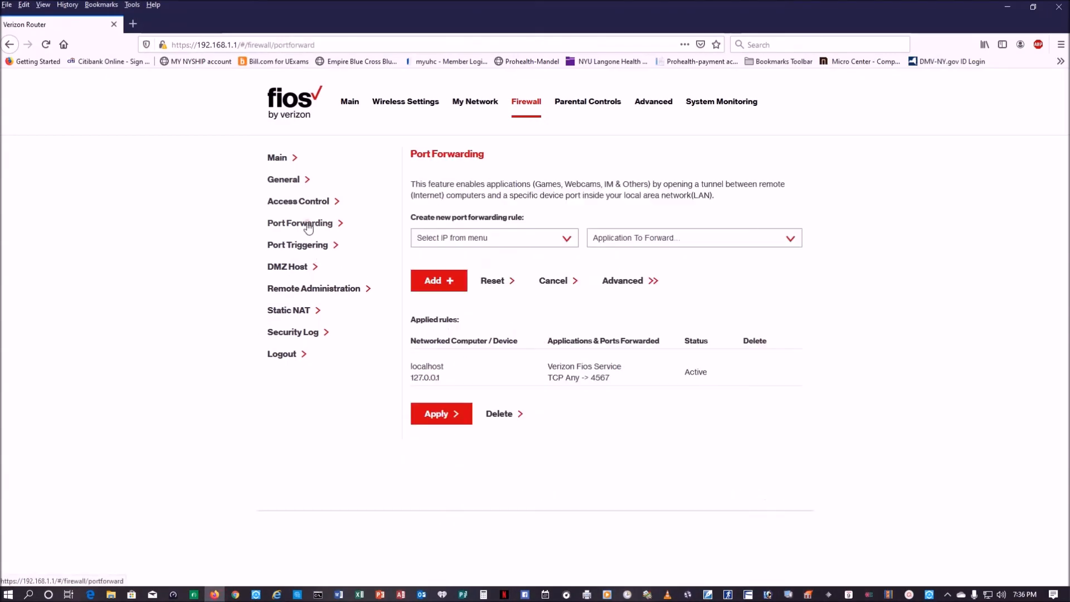
scroll(533, 362, down, 6)
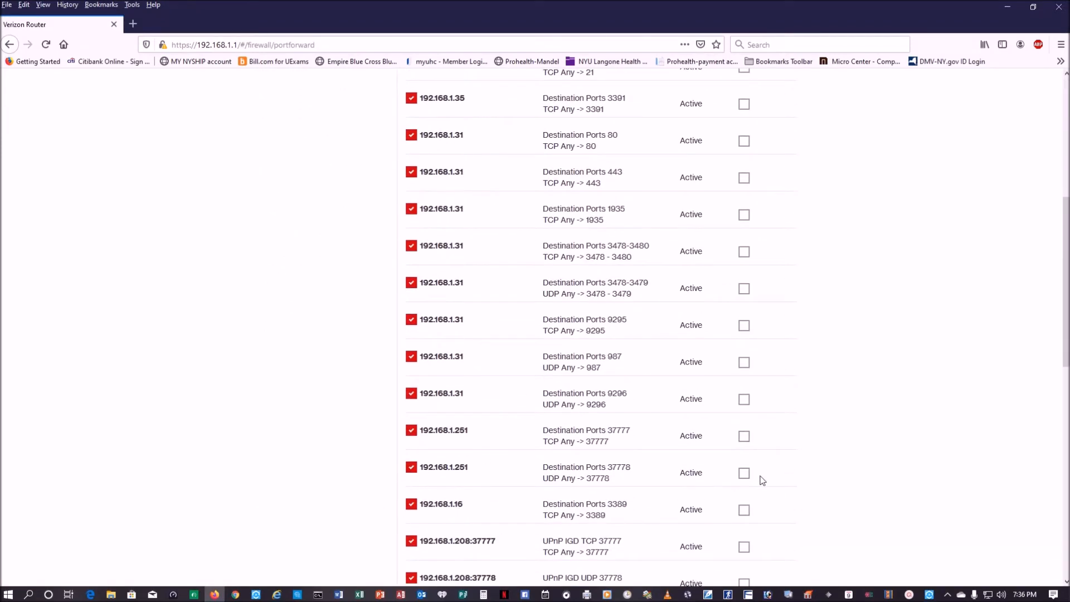
click(744, 510)
scroll(637, 504, down, 2)
scroll(638, 505, down, 9)
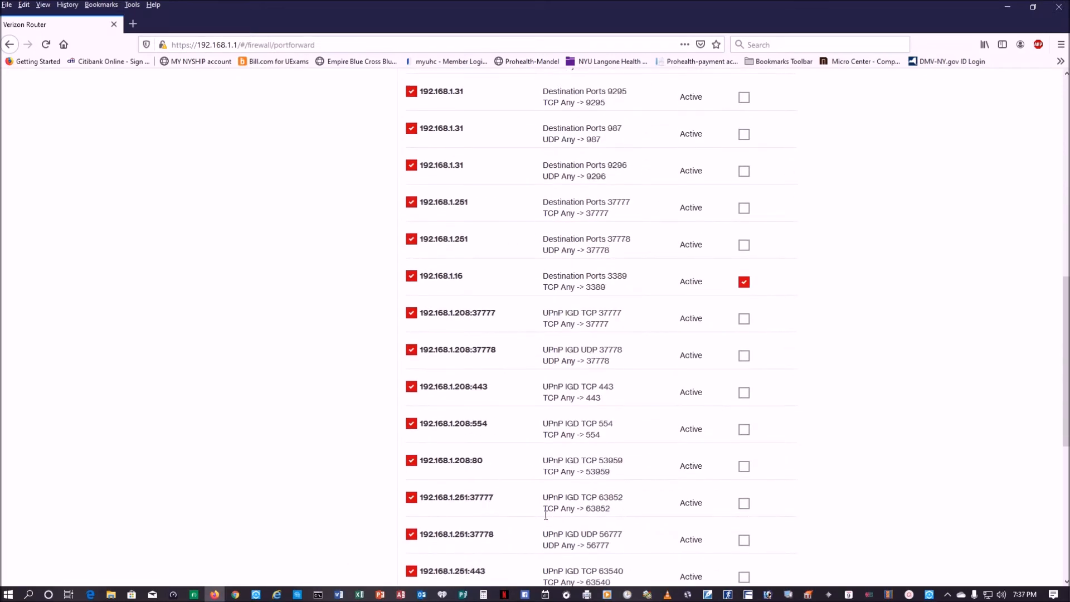
click(502, 539)
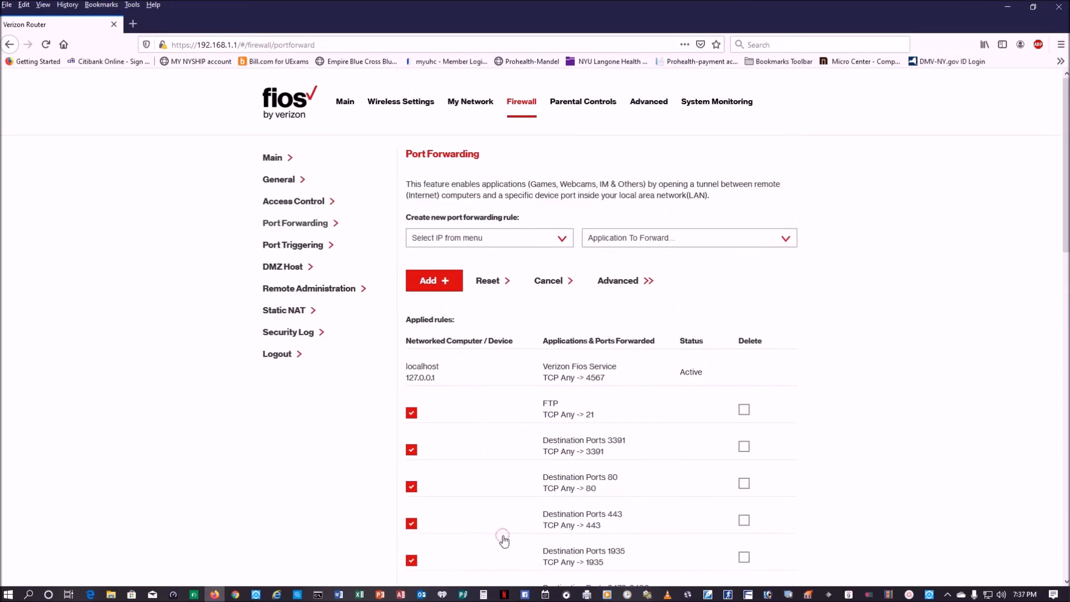
Add a port forwarding rule for 192.168.1.16 using Custom Ports with TCP port 3390.
click(563, 246)
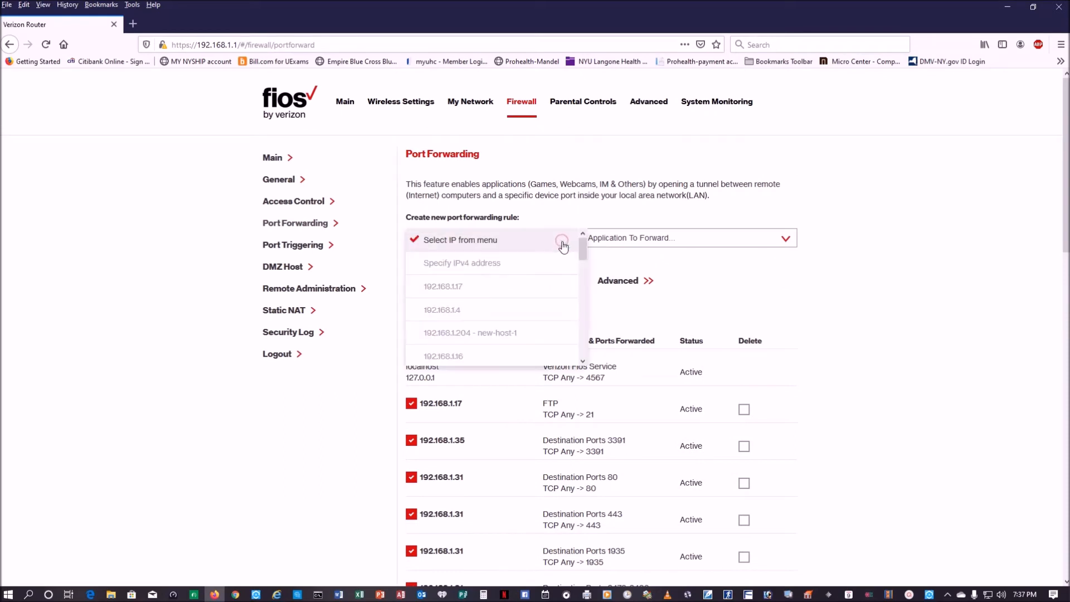
click(509, 357)
click(788, 240)
click(719, 267)
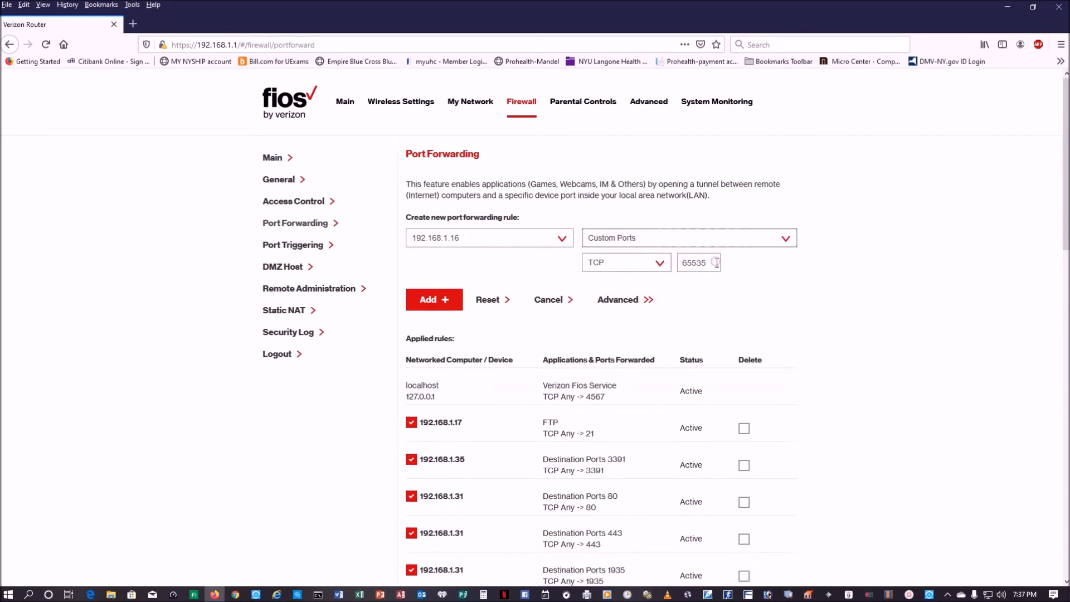
key(BackSpace)
key(BackSpace)
key(BackSpace)
key(BackSpace)
key(BackSpace)
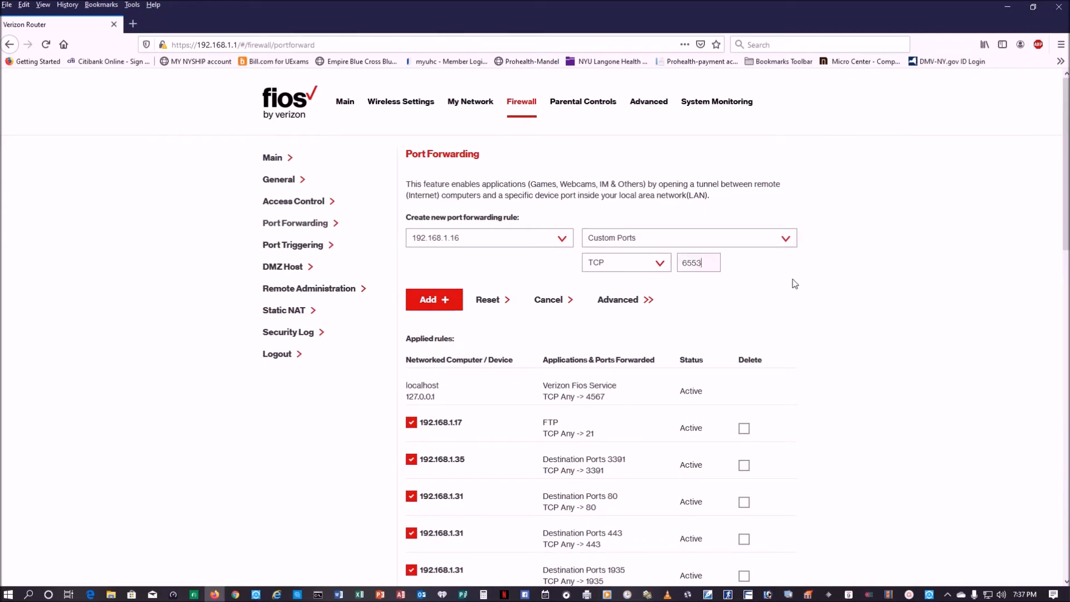
text(3390)
click(436, 303)
Log out of the router's administration page and close Firefox.
scroll(717, 366, down, 8)
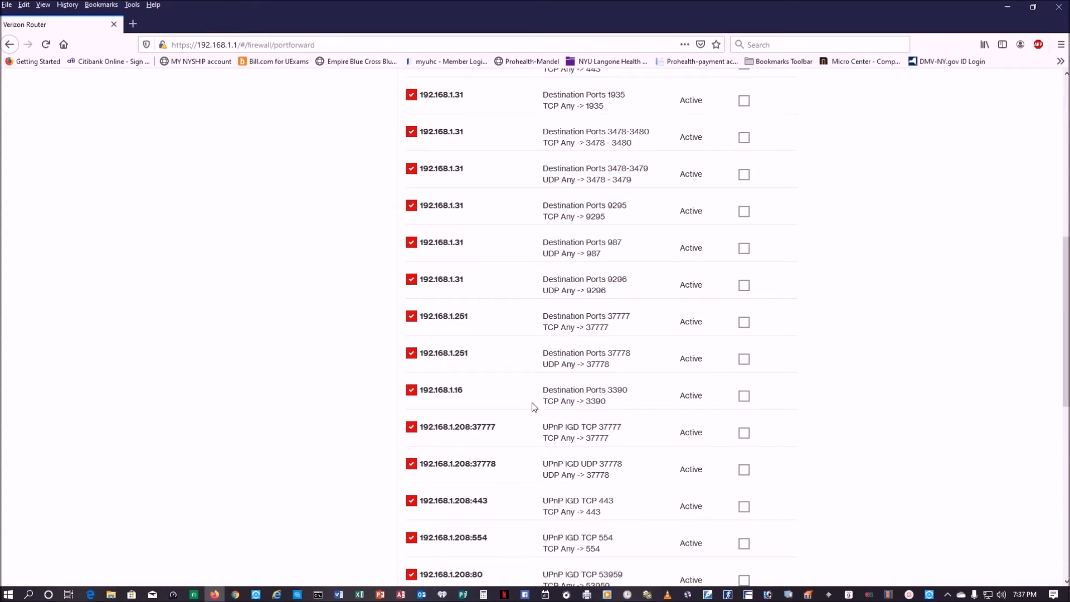
scroll(825, 370, up, 10)
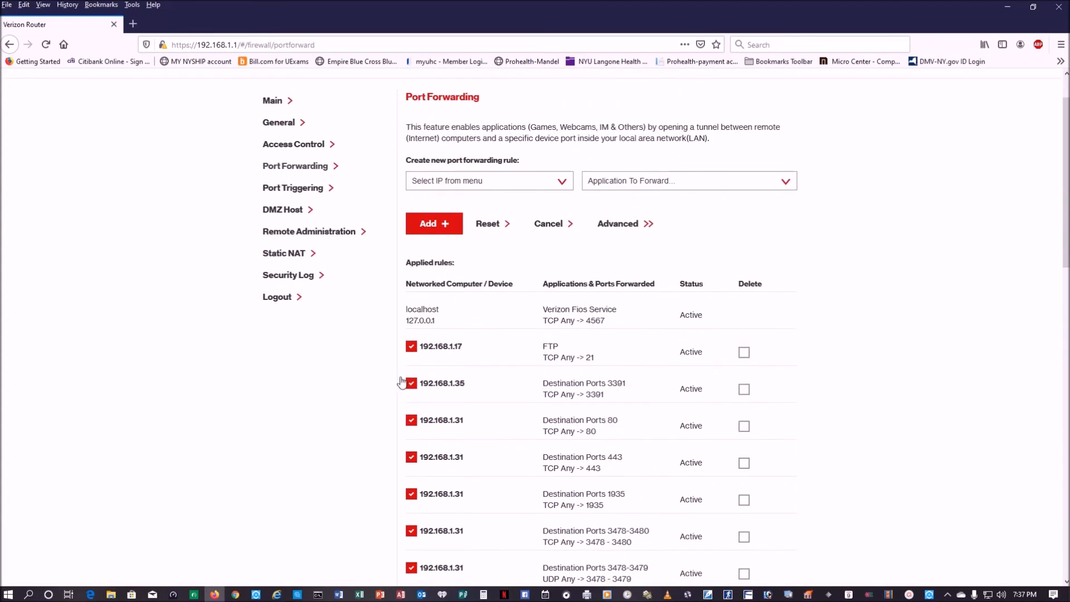
click(285, 298)
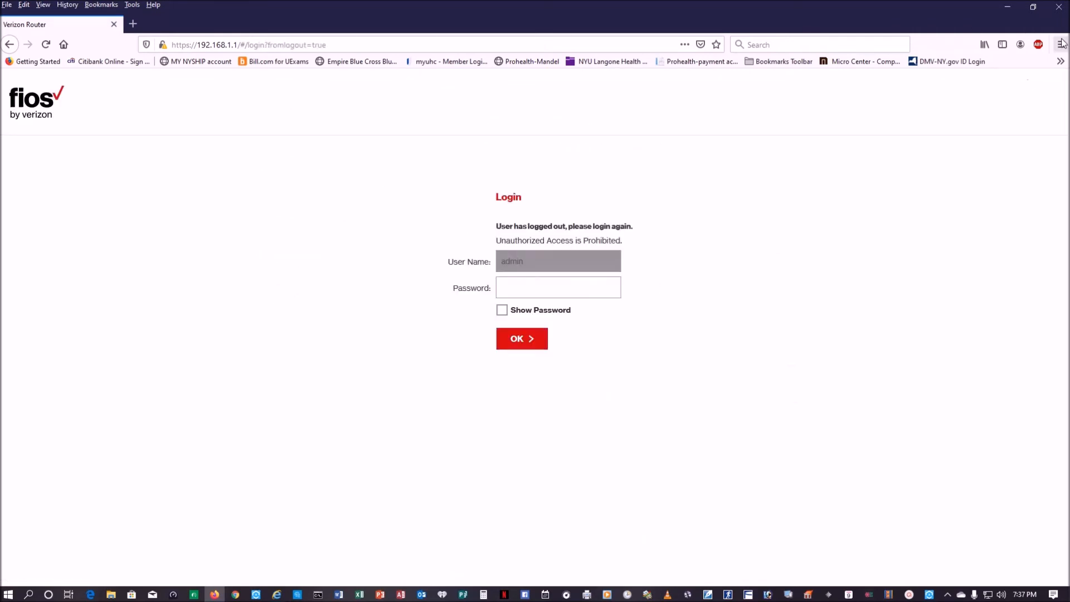
click(1058, 6)
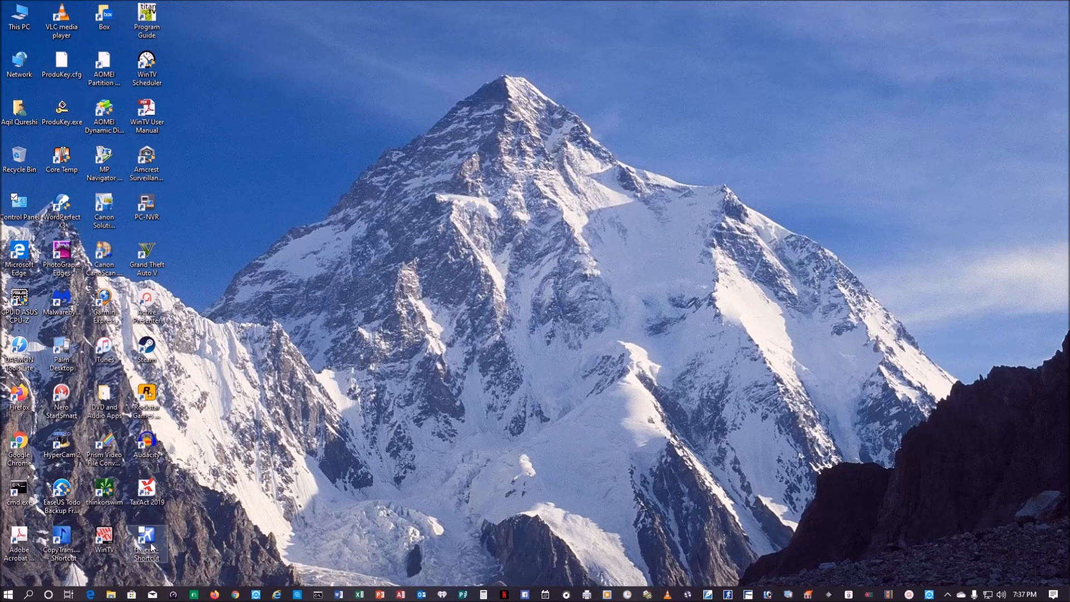
Open Windows Defender Firewall's advanced settings and show the inbound rules.
click(30, 597)
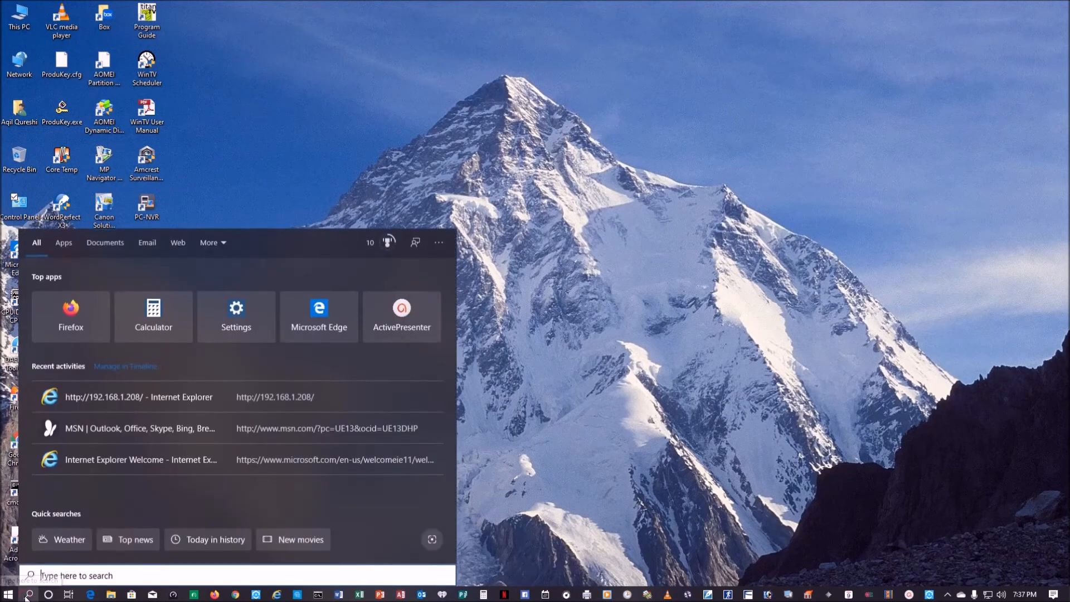
text(windows)
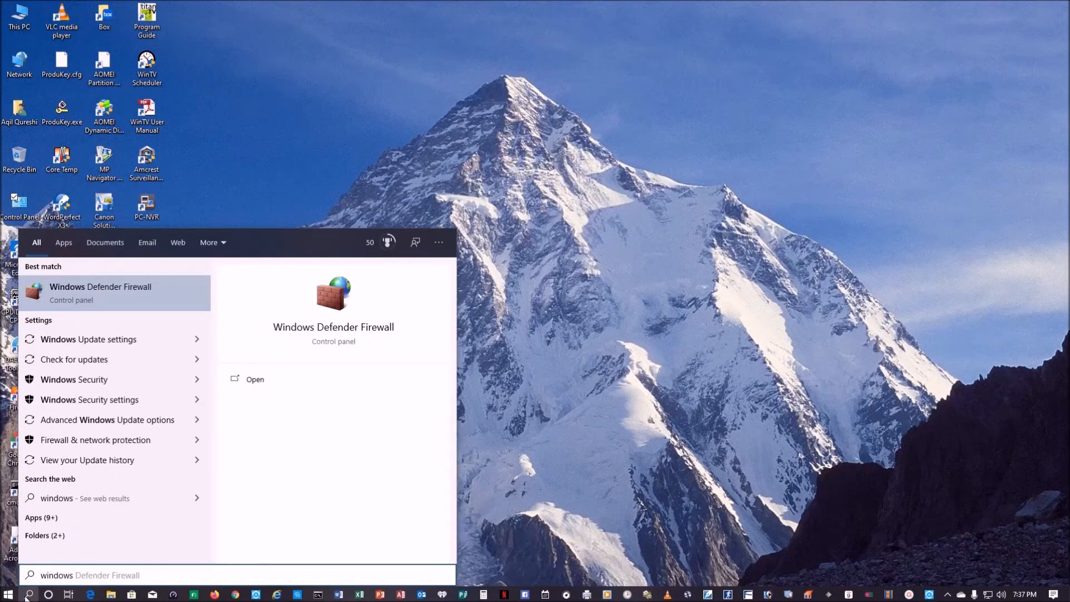
click(110, 292)
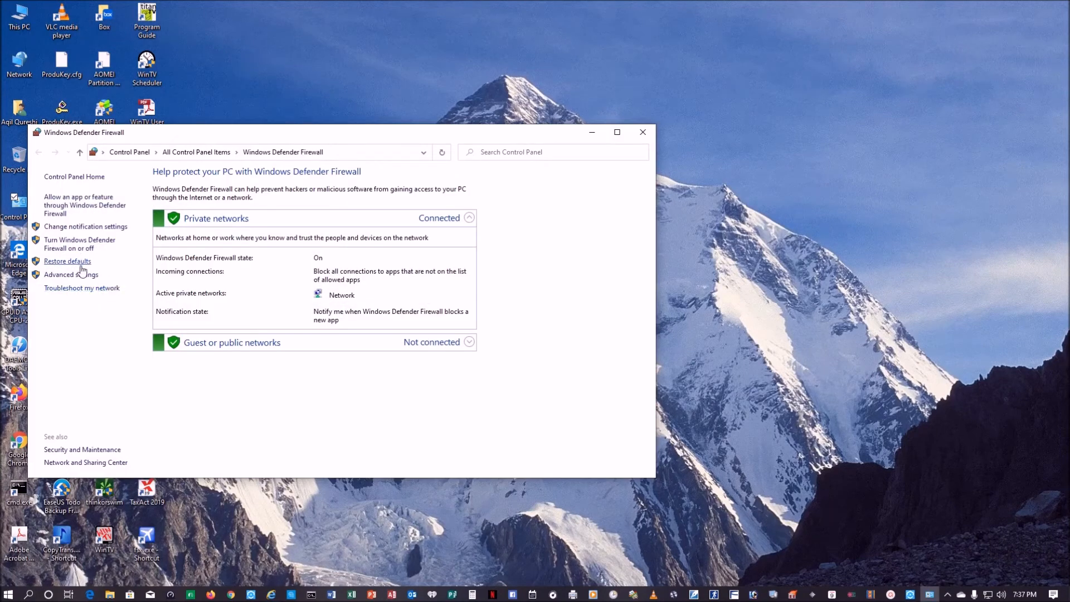
click(82, 274)
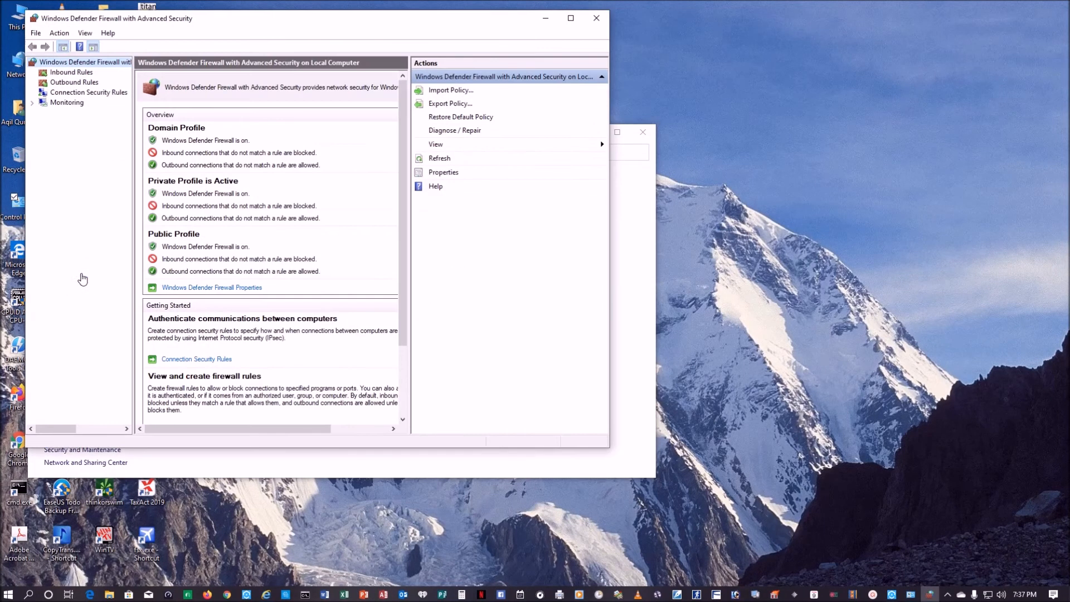
click(75, 73)
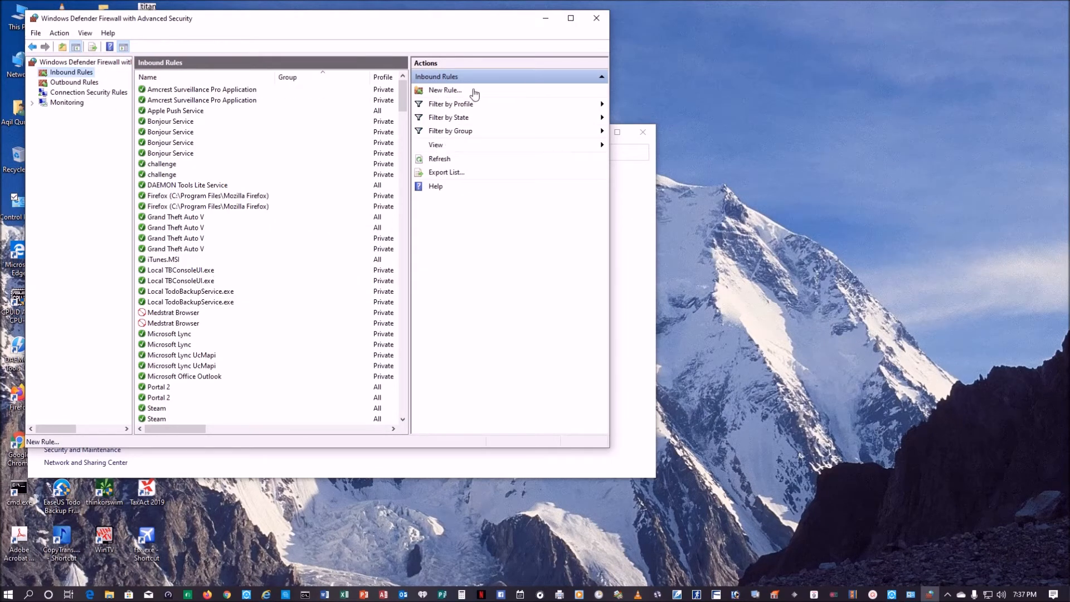
Set up a new inbound port rule for TCP port 3390 that allows the connection on the Domain, Private and Public profiles.
click(445, 91)
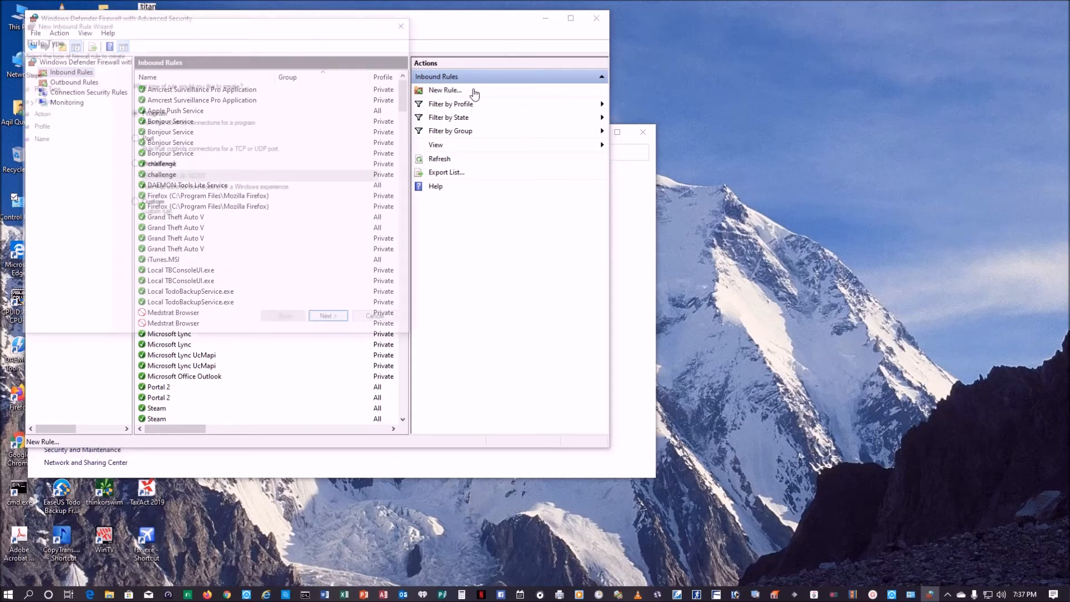
click(134, 138)
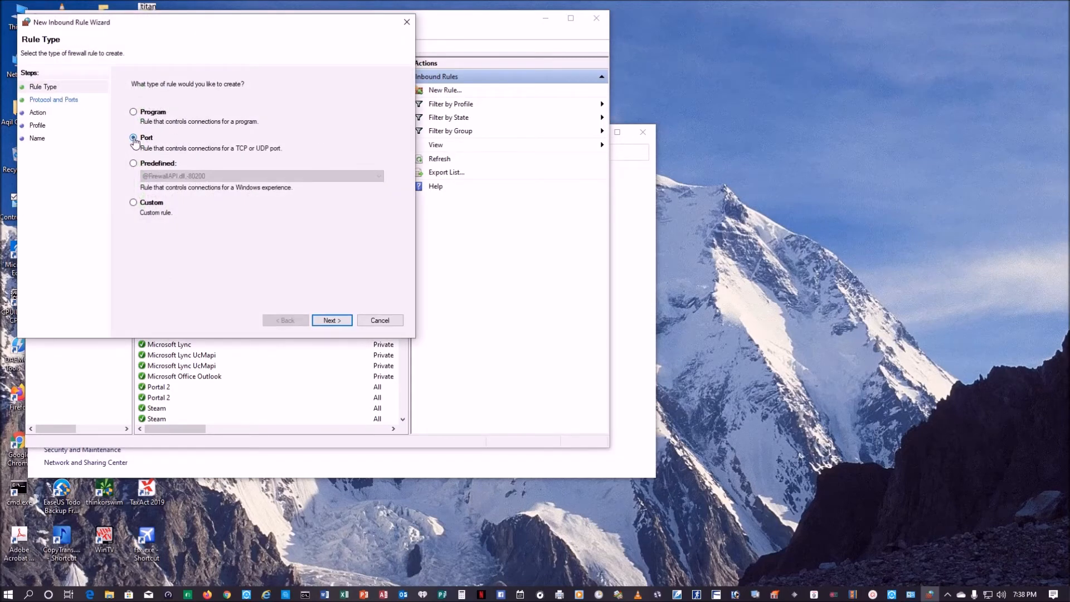
click(331, 320)
text(3390)
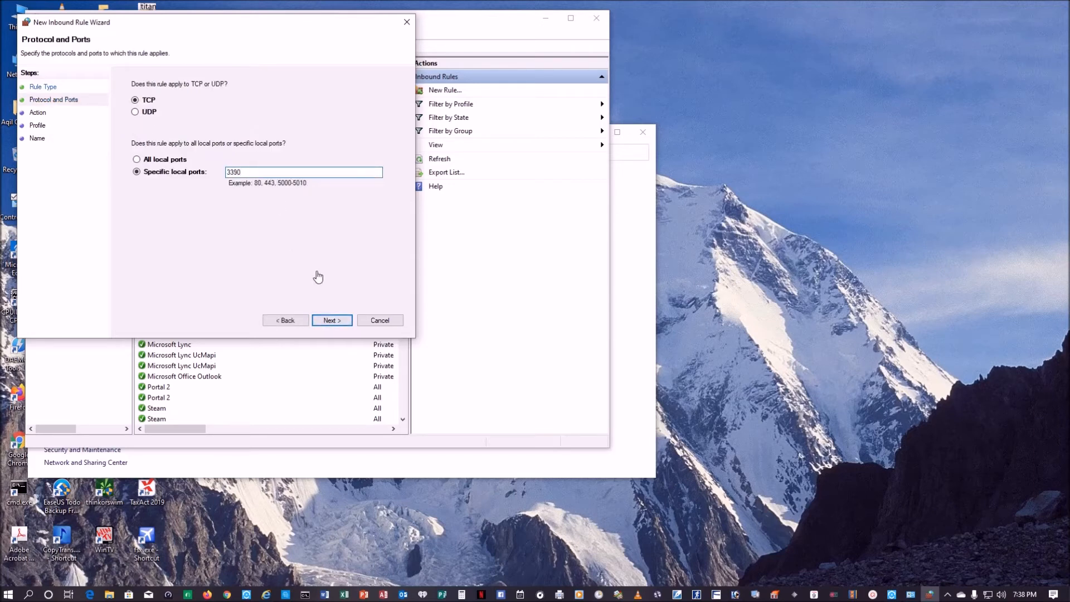
click(328, 322)
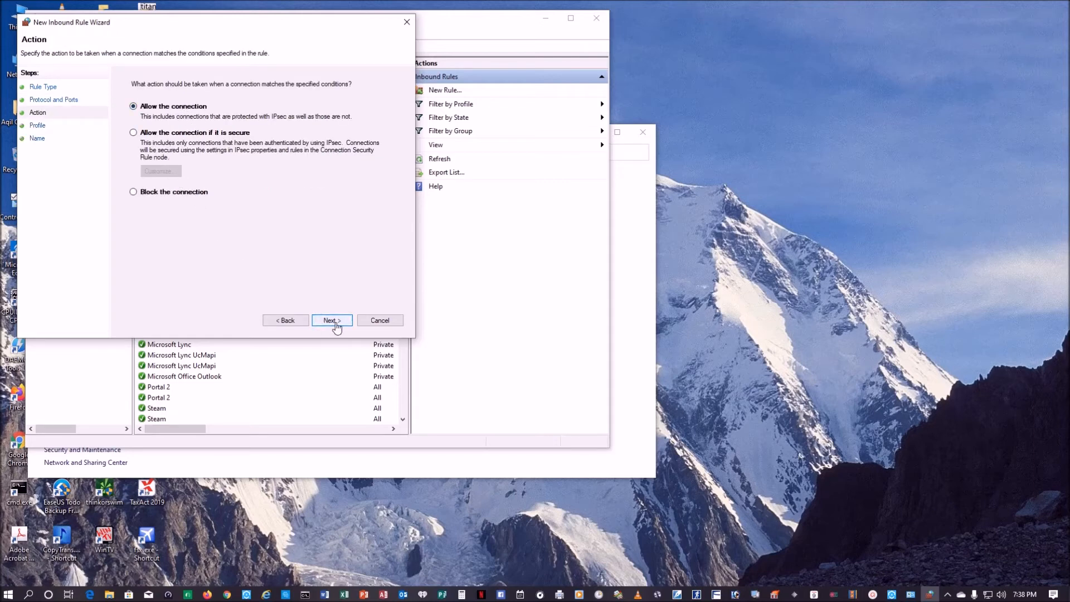
click(332, 320)
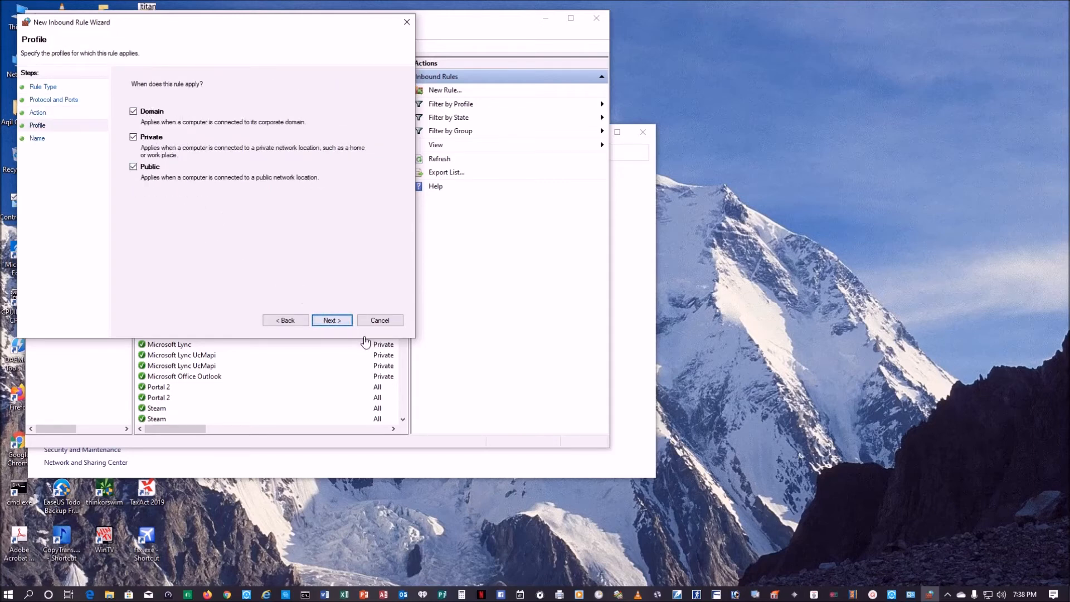
click(338, 319)
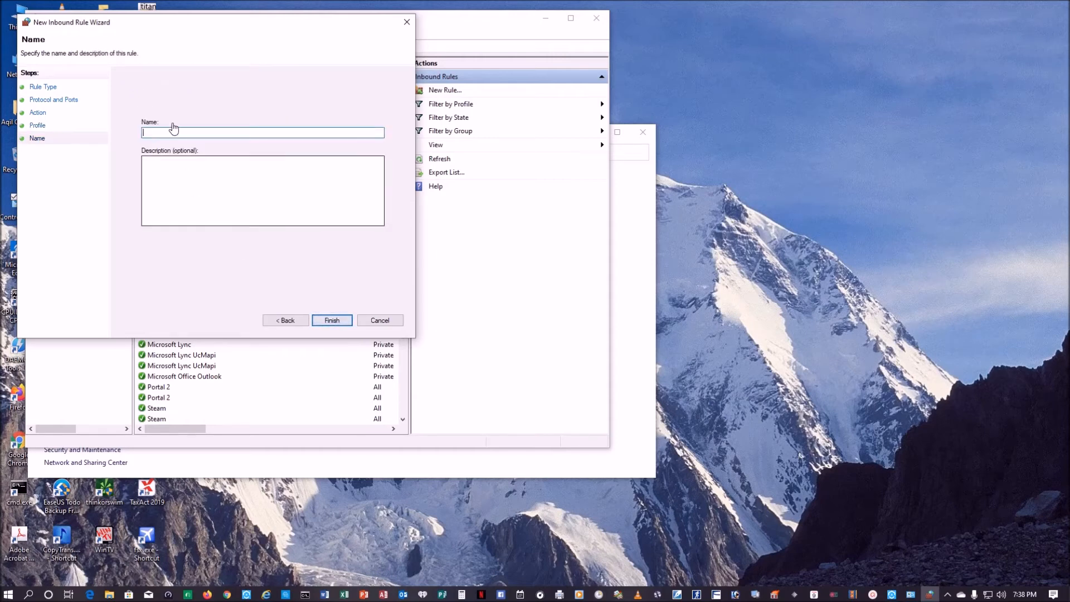
Name the inbound rule Remote Desktop-Manual with a description beginning "After changing", finish creating it and close the advanced firewall window.
text(Remote Desktop-Manual)
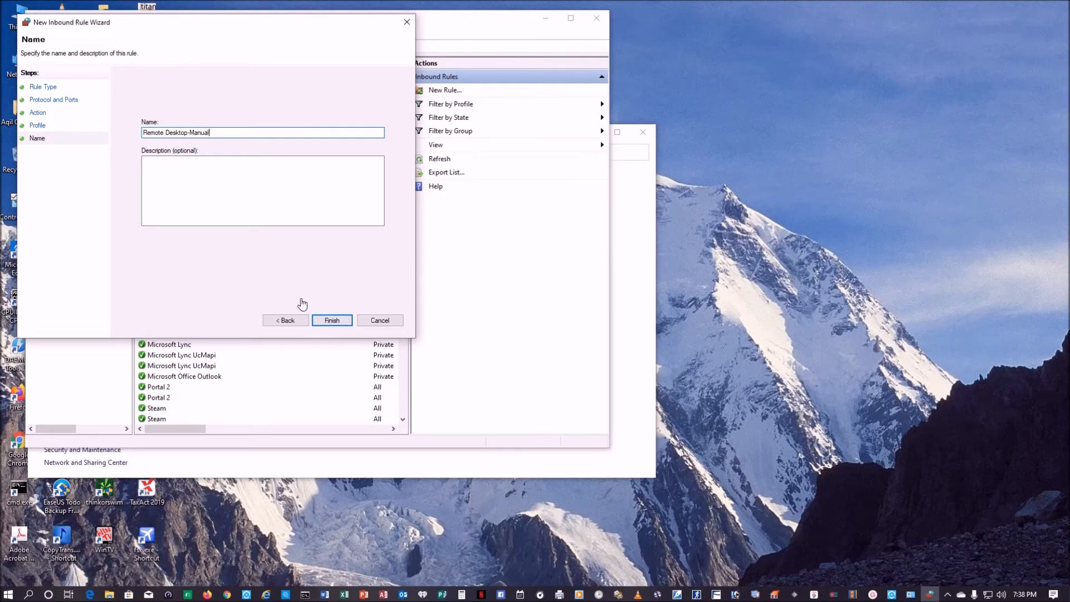
key(Tab)
text(A)
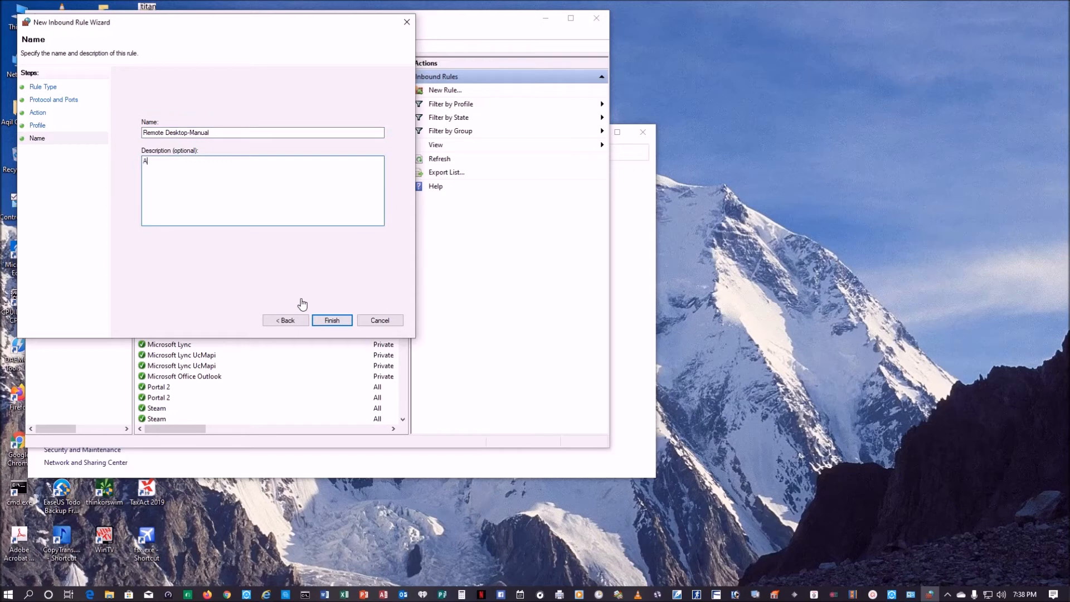
text(fter changing)
text(ote Desktop)
click(333, 321)
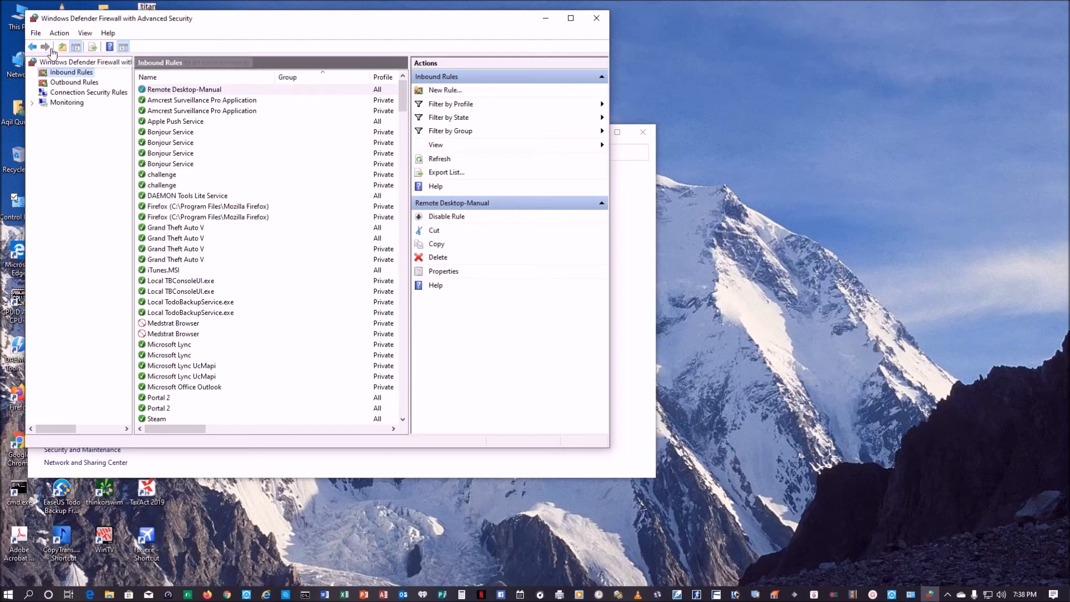
click(32, 48)
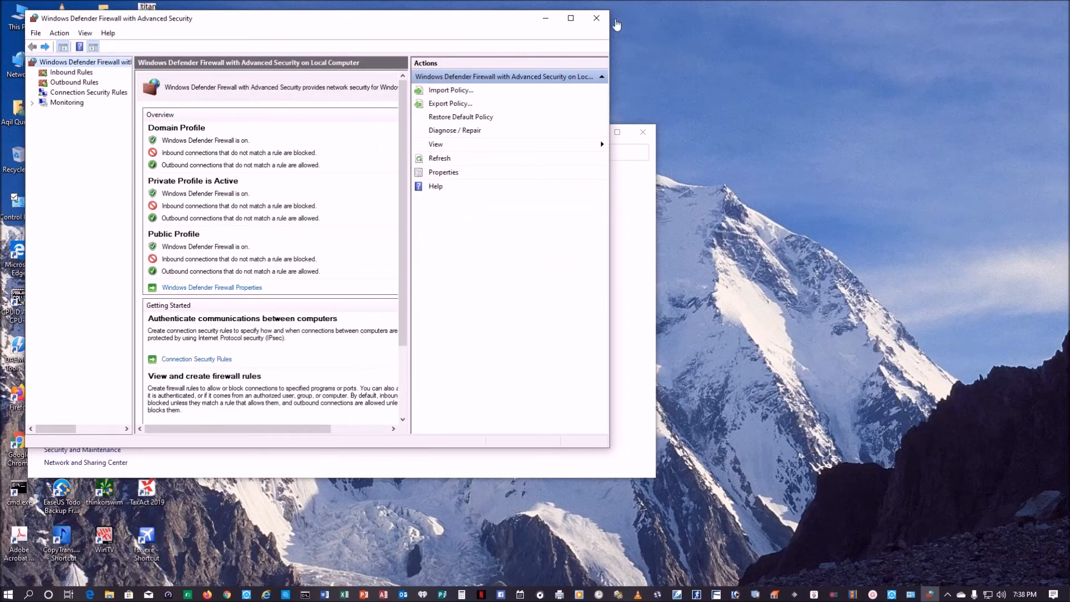
click(597, 18)
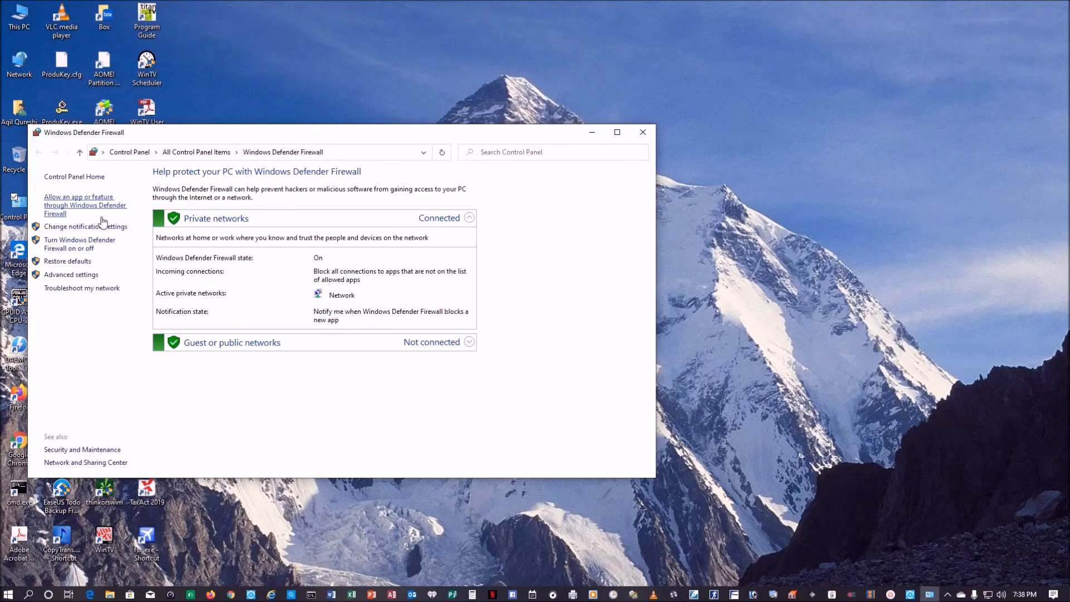
Check the firewall's allowed apps list for the Remote Desktop-Manual entry and close Windows Defender Firewall.
click(105, 208)
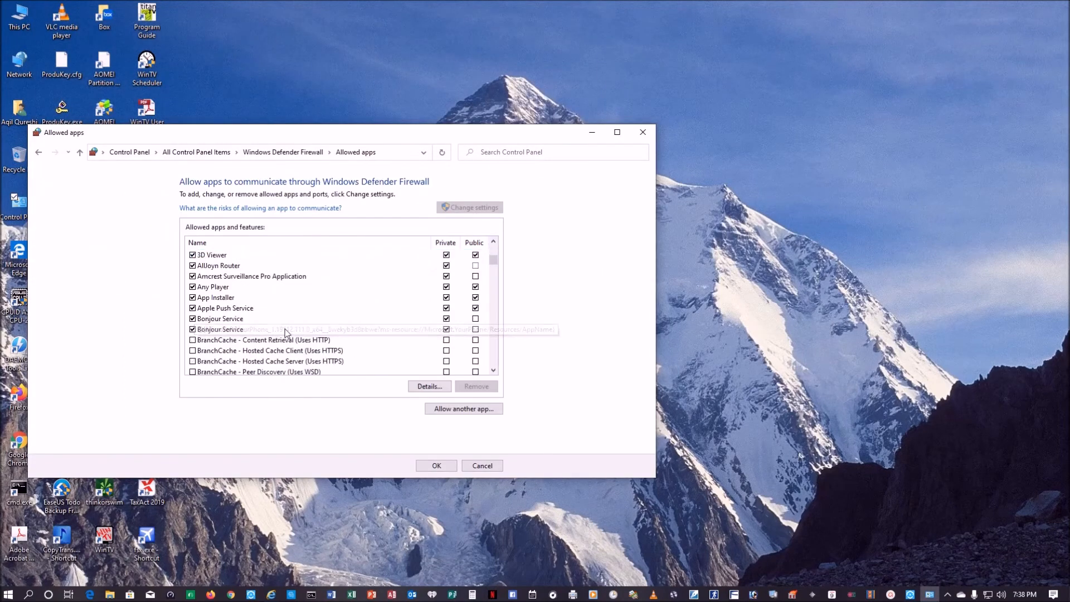
scroll(284, 329, down, 6)
scroll(281, 331, up, 4)
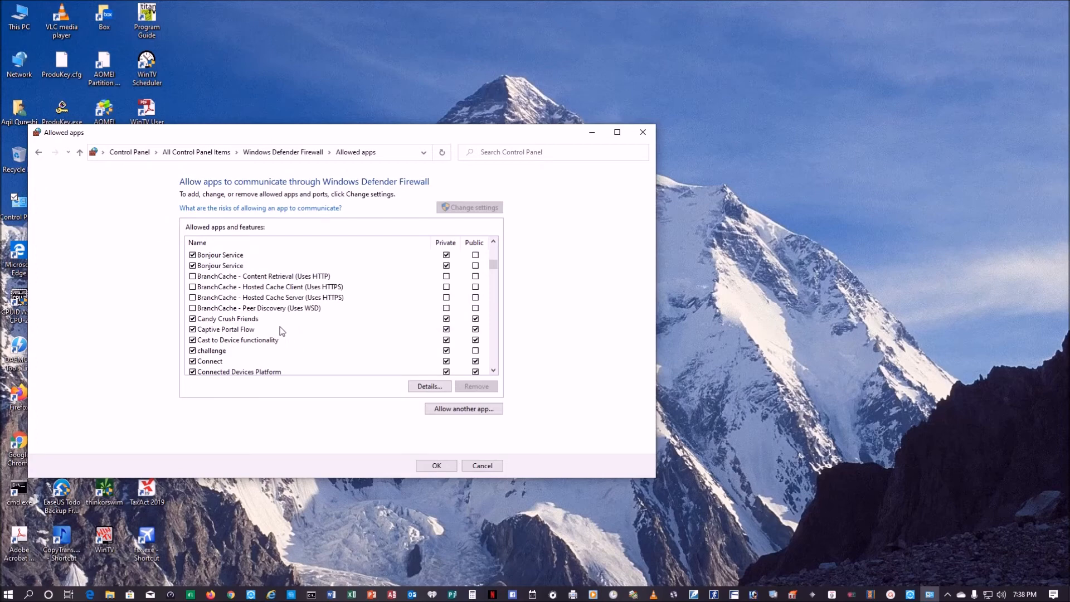
scroll(282, 330, down, 12)
scroll(282, 329, down, 12)
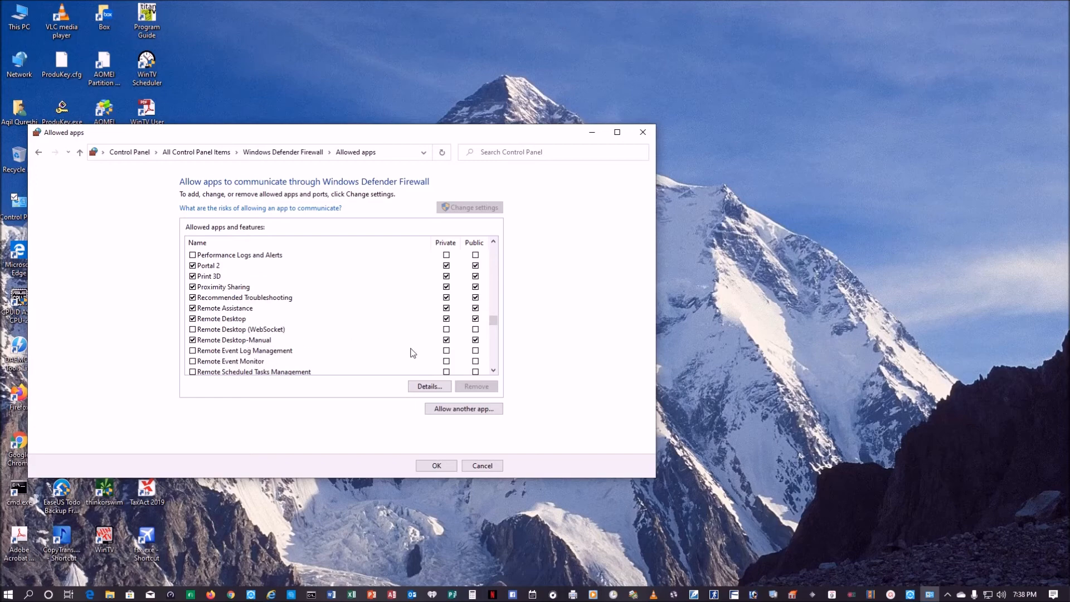
click(437, 466)
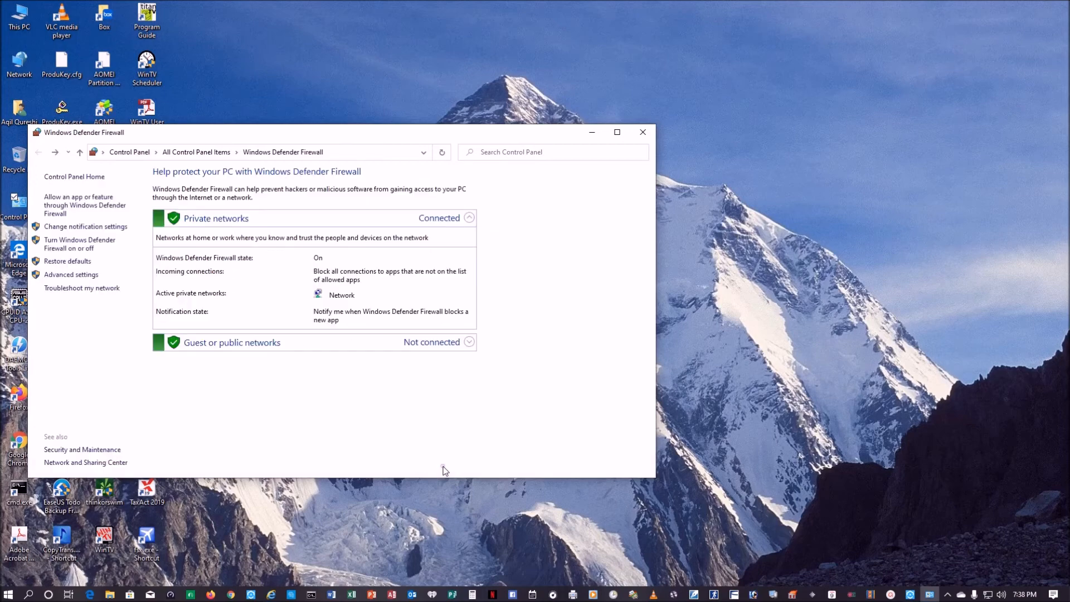
click(643, 134)
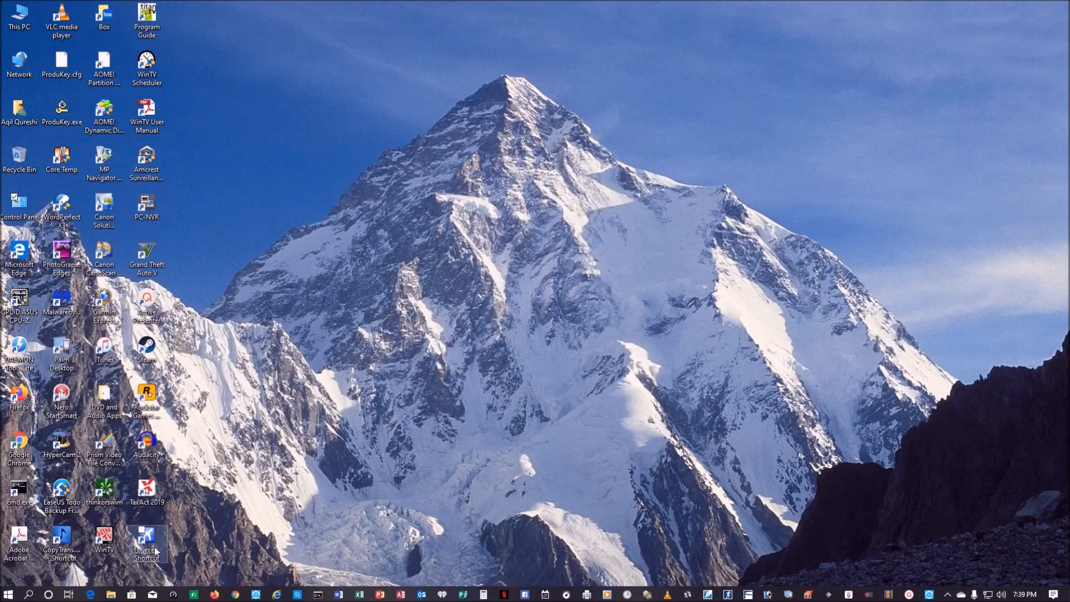
click(7, 593)
mouse_move(13, 575)
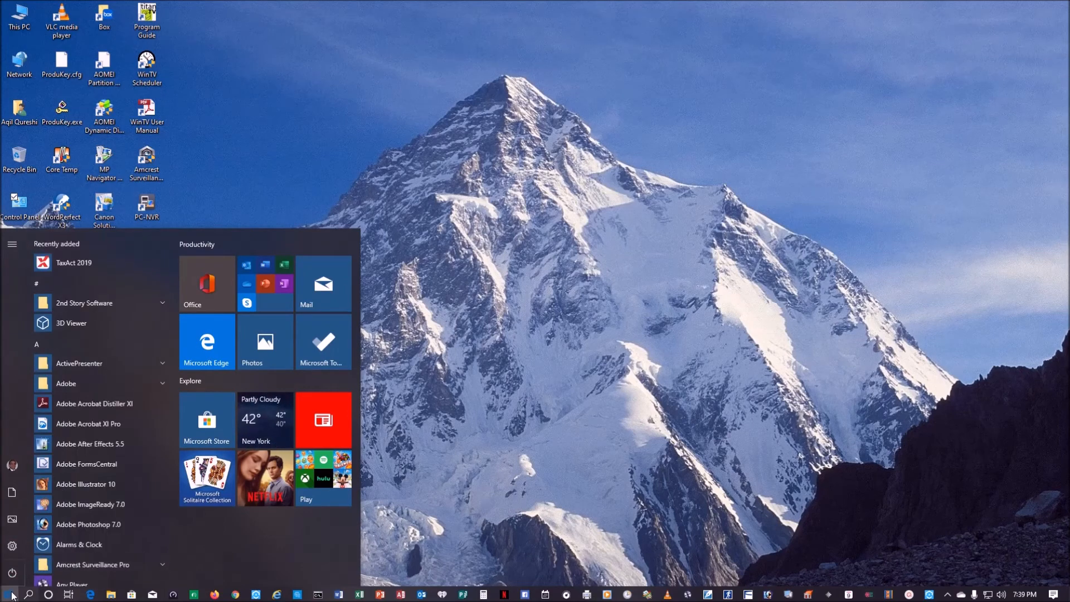
click(14, 573)
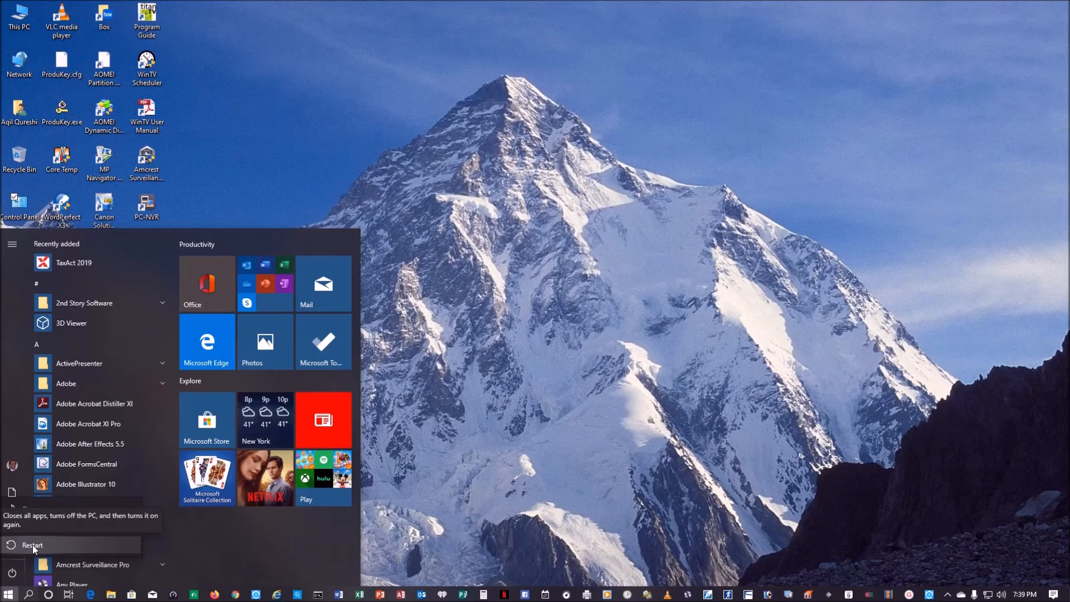
key(Escape)
click(569, 501)
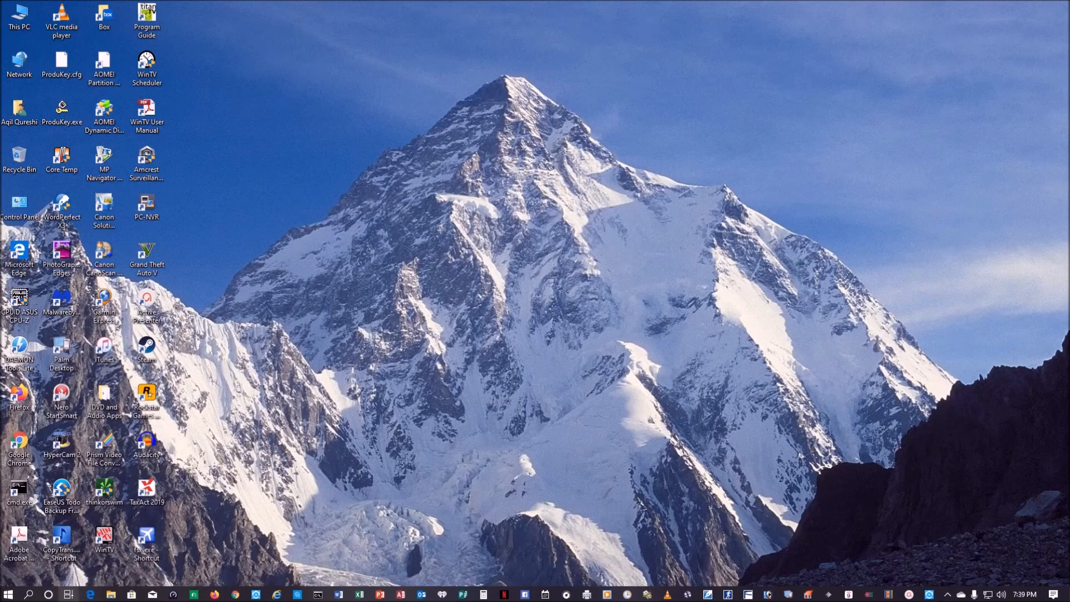
Open Remote Desktop Connection and enter 78.73.56.212:3390 as the remote computer.
click(28, 595)
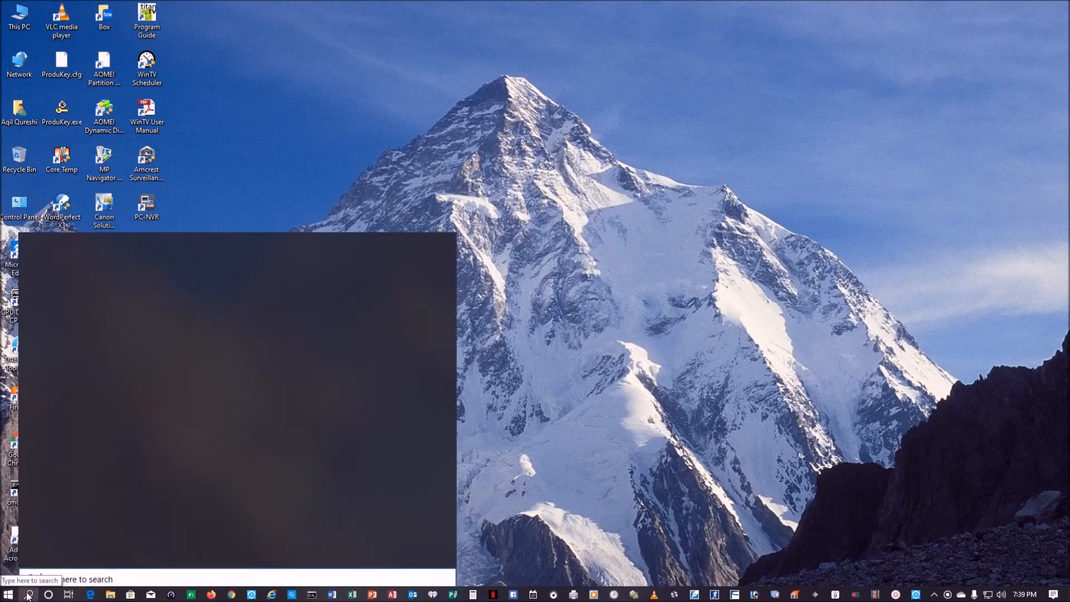
text(rdp)
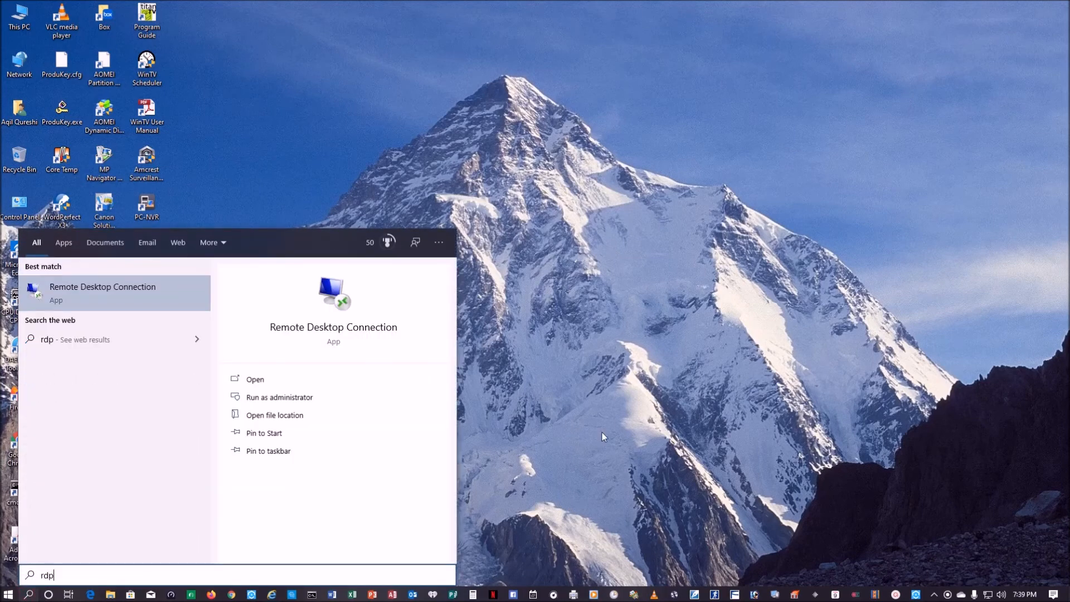
key(Return)
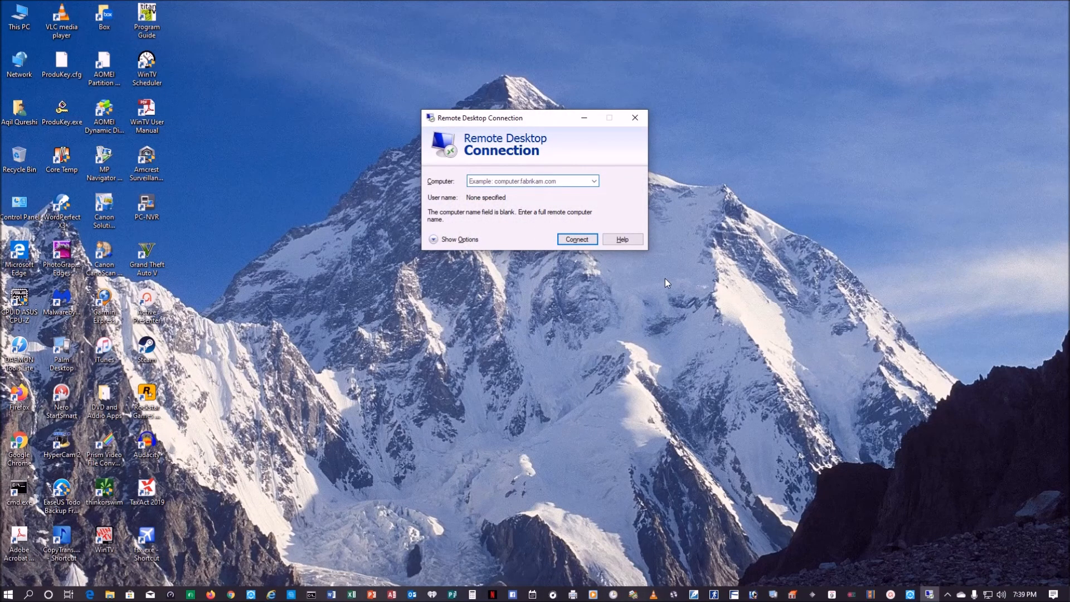
text(78.73.56.212)
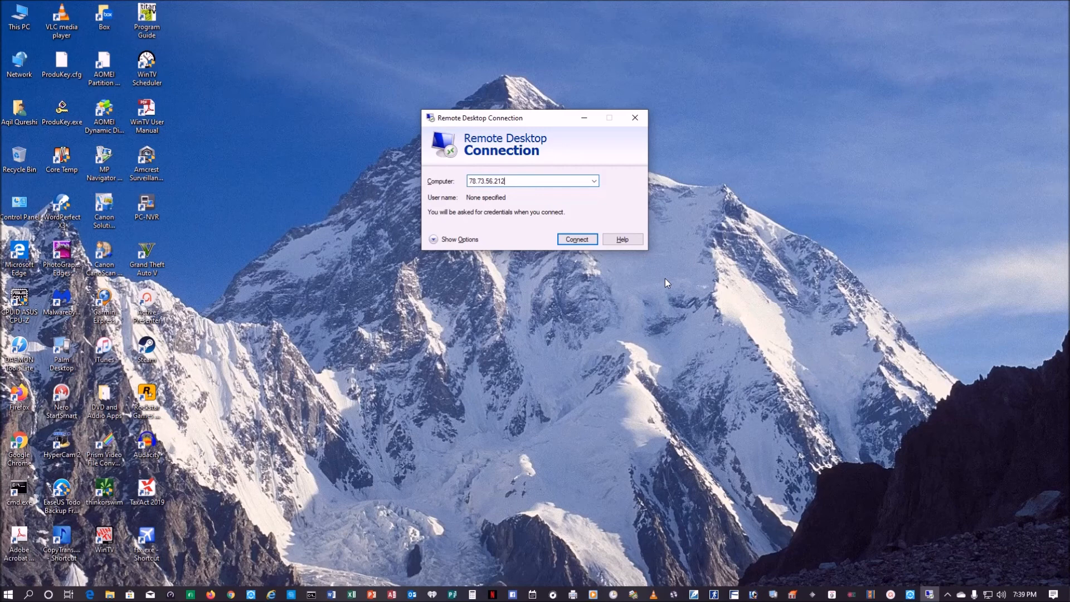
text(:3390)
Show the connection options and share all local drives with the remote session under local devices and resources.
click(458, 239)
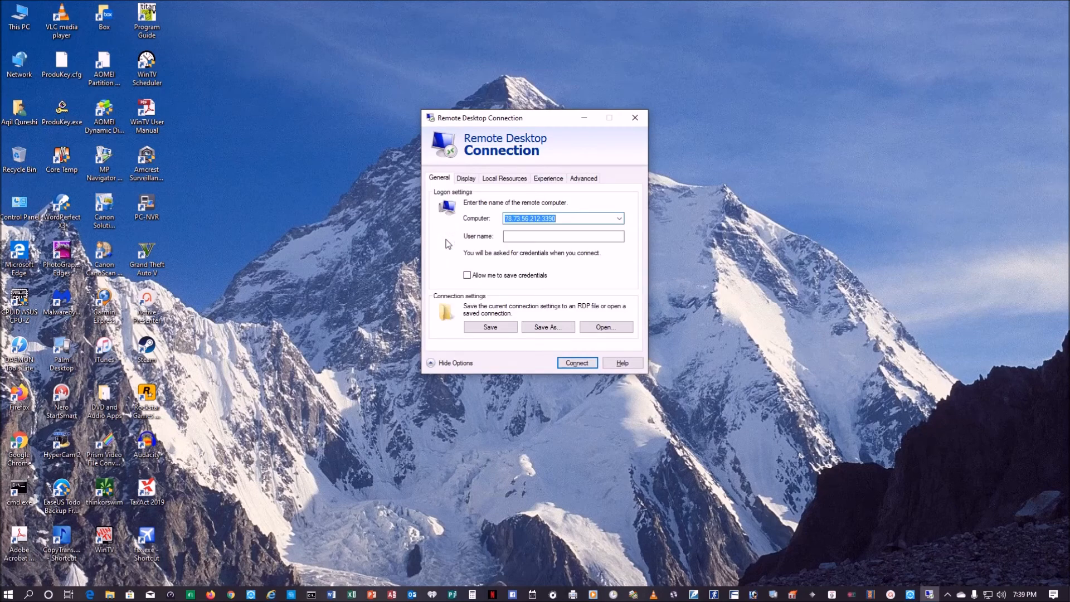
click(503, 178)
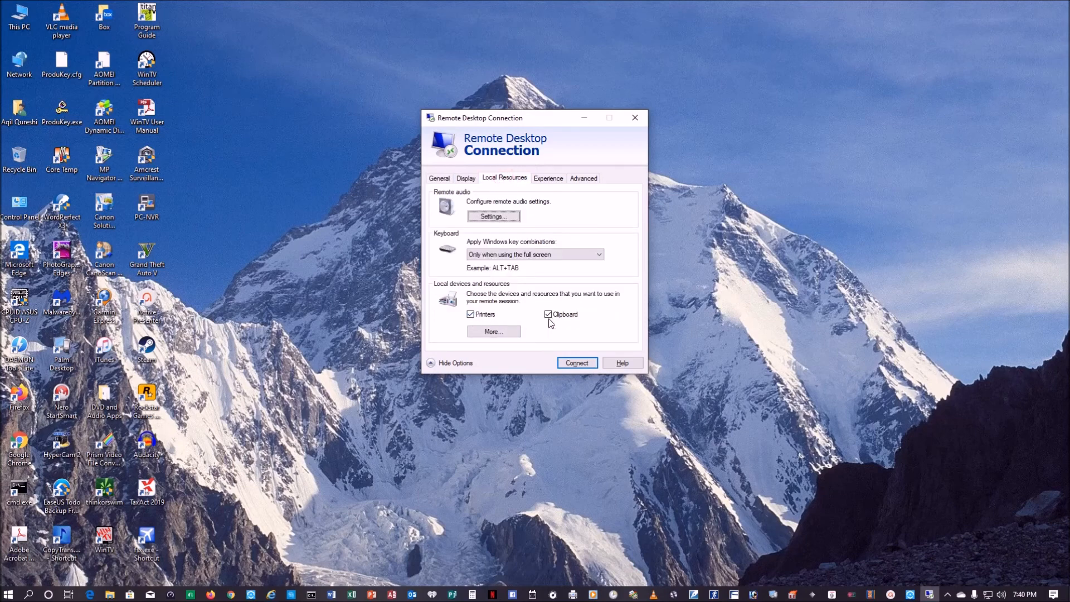
click(500, 331)
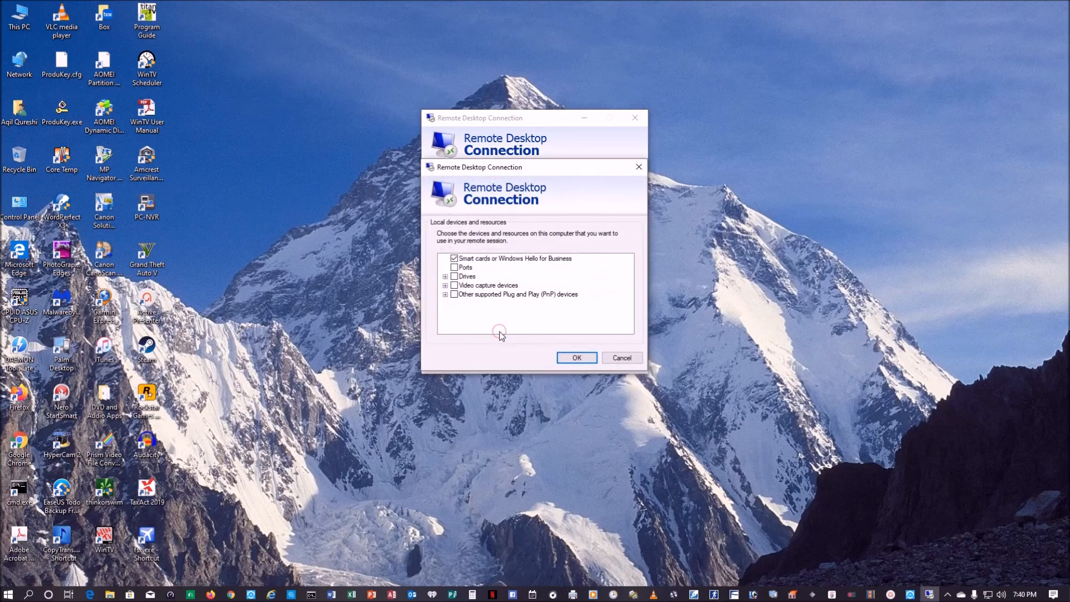
click(454, 276)
click(446, 276)
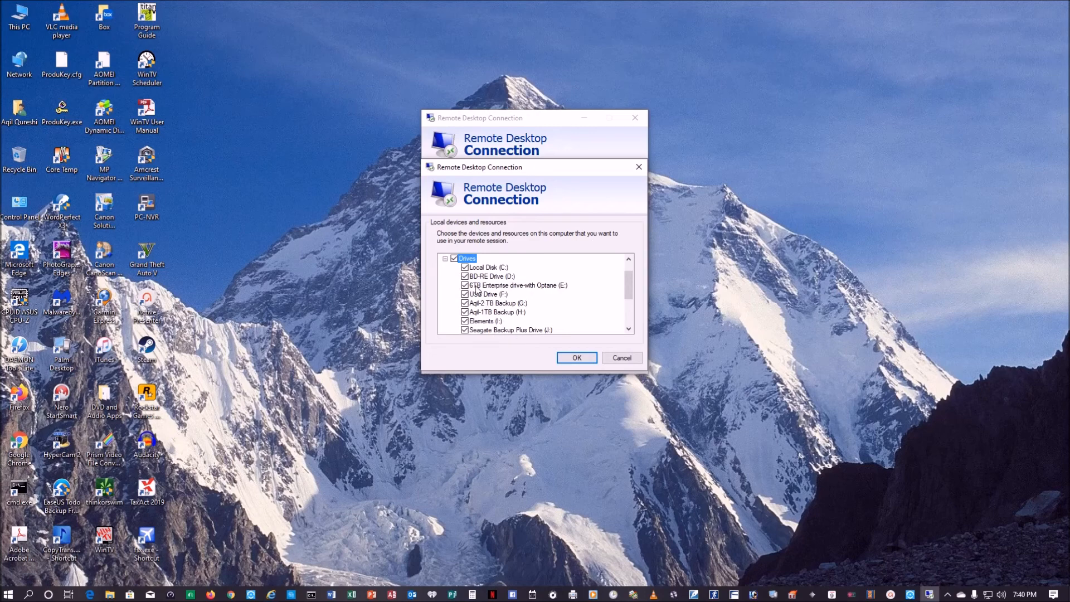
click(446, 259)
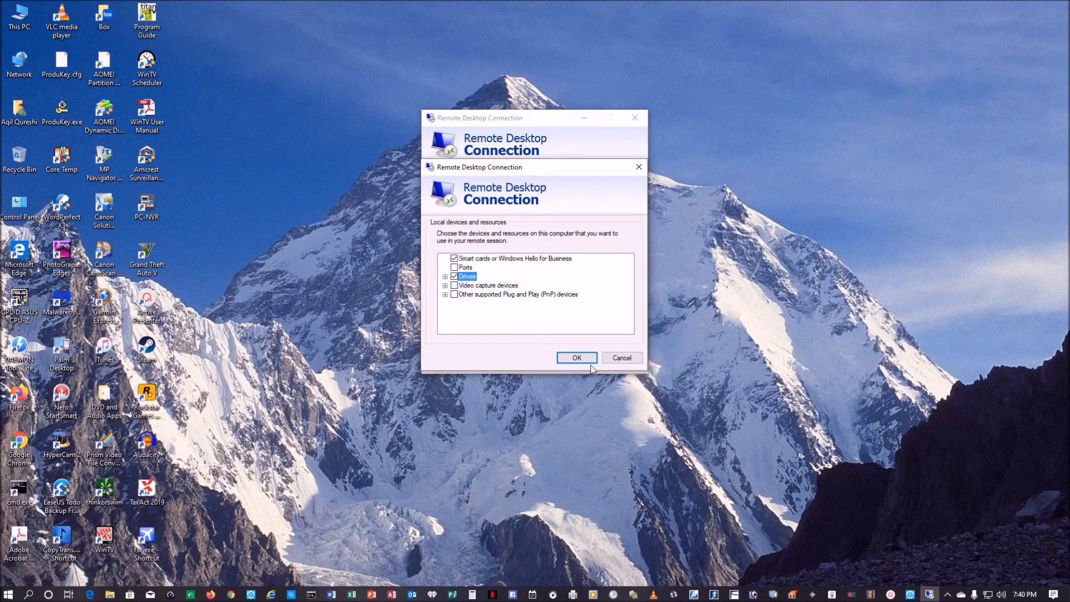
click(576, 358)
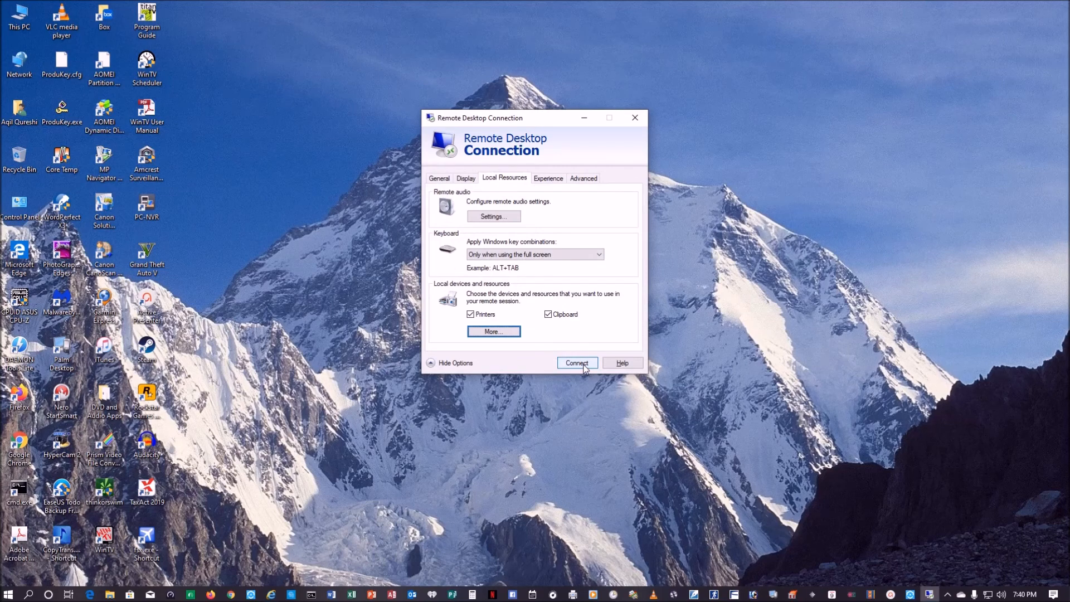
Replace the computer address with 192.168.17:3389, try to connect to it and dismiss the message.
click(440, 178)
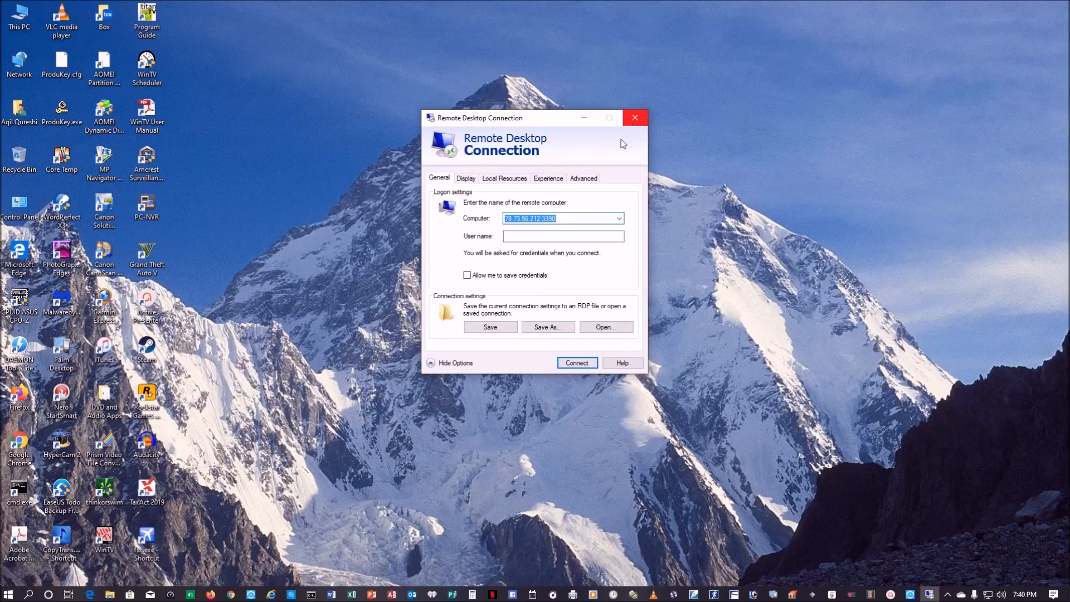
click(567, 218)
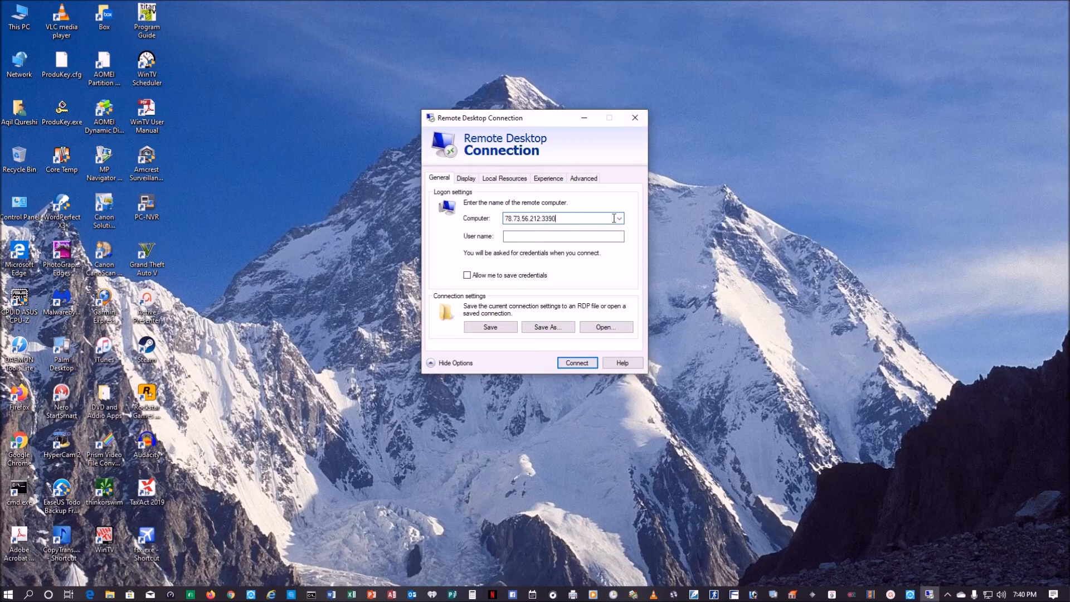
key(BackSpace)
key(BackSpace)
key(BackSpace)
key(BackSpace)
key(BackSpace)
key(BackSpace)
key(BackSpace)
key(BackSpace)
key(BackSpace)
key(BackSpace)
key(BackSpace)
key(BackSpace)
key(BackSpace)
key(BackSpace)
key(BackSpace)
key(BackSpace)
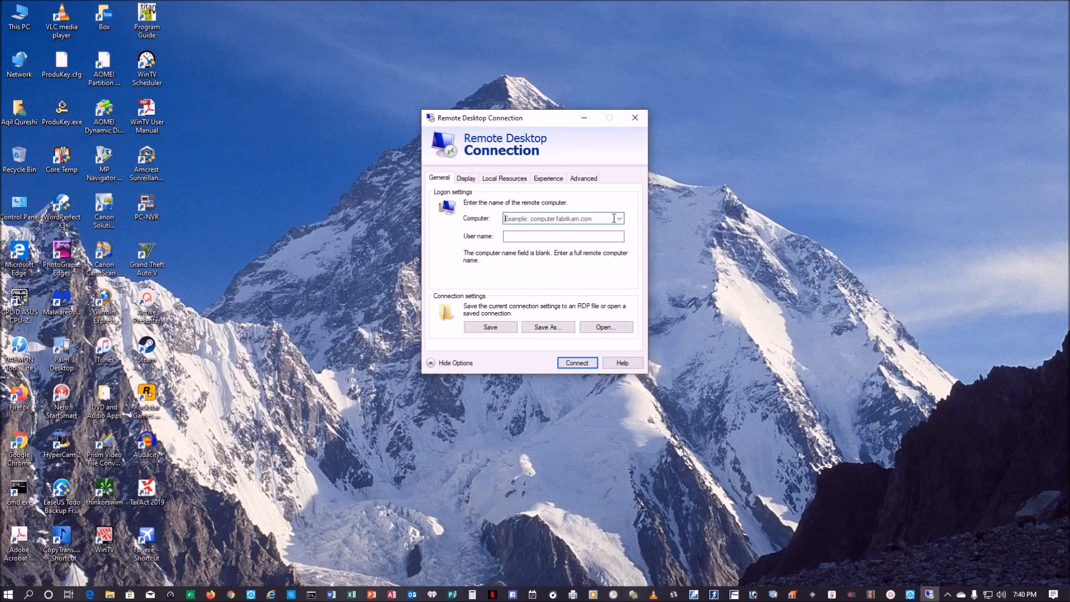
text(19)
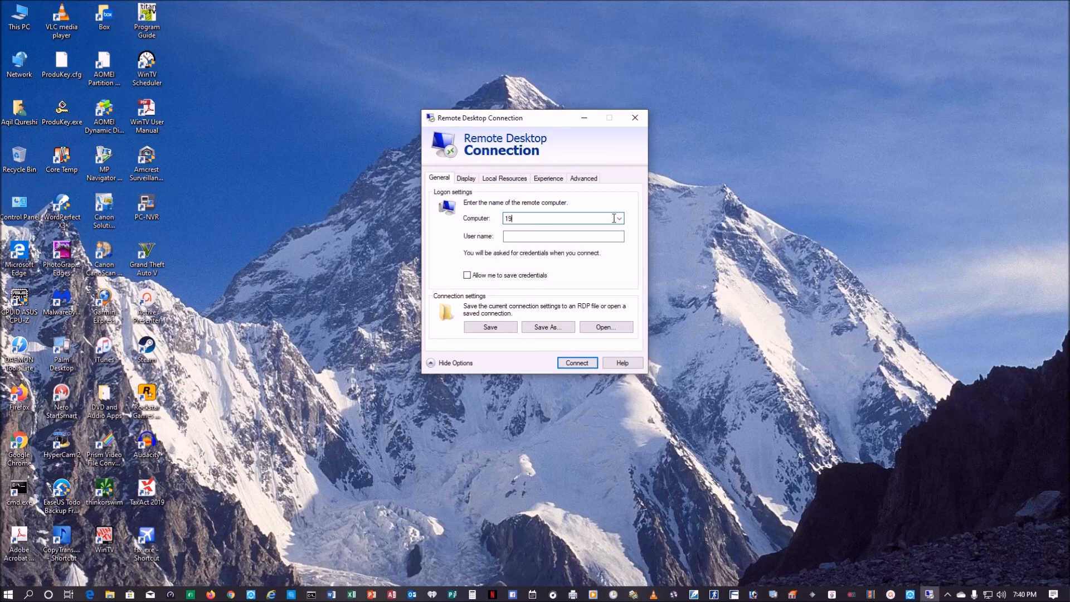
text(2.168.17)
text(.)
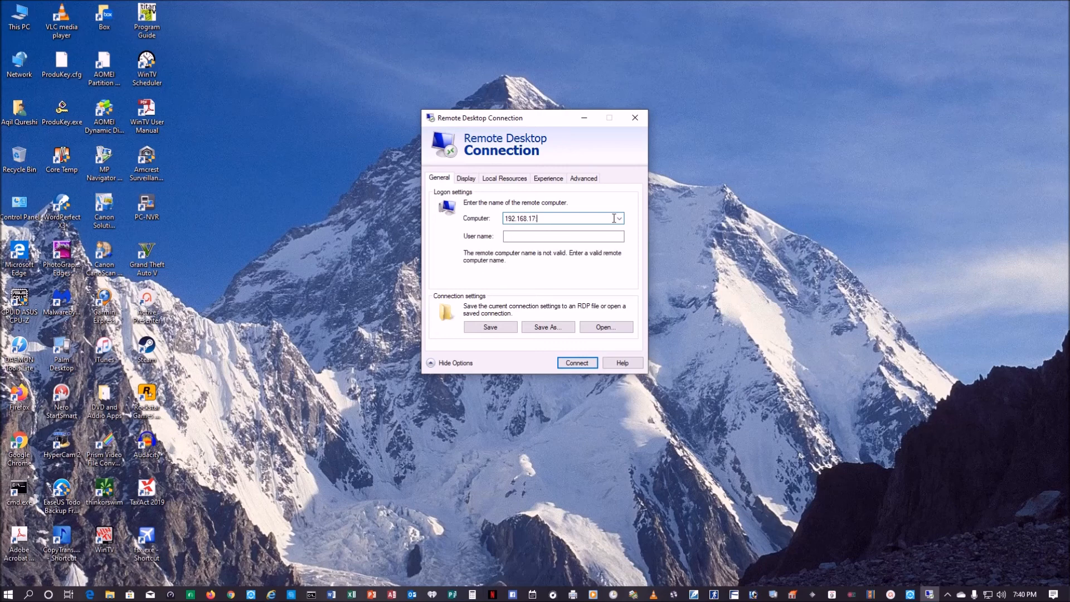
text(3389)
key(Return)
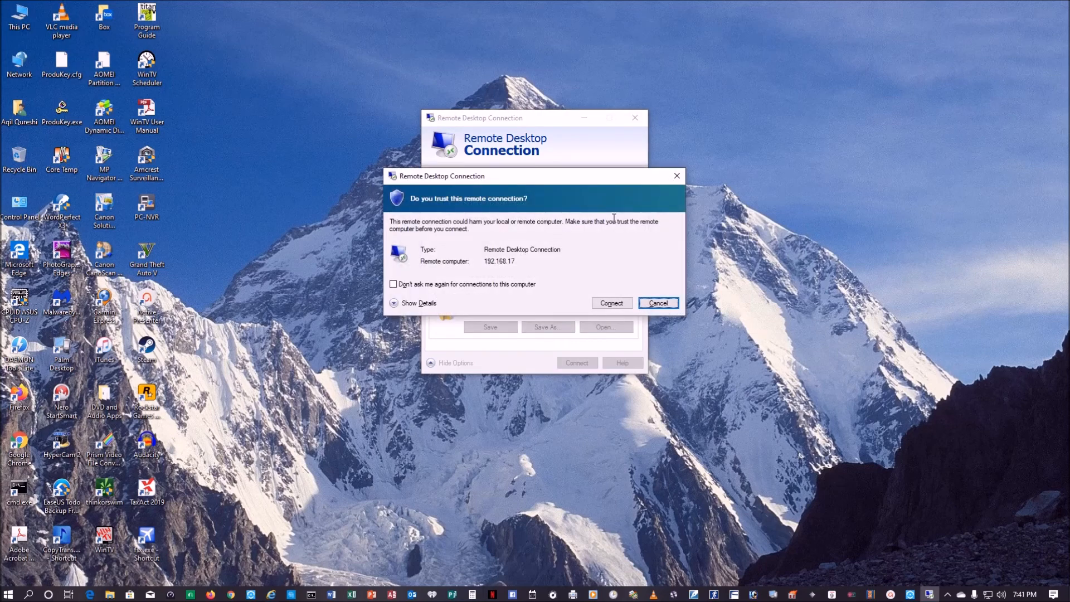
click(613, 303)
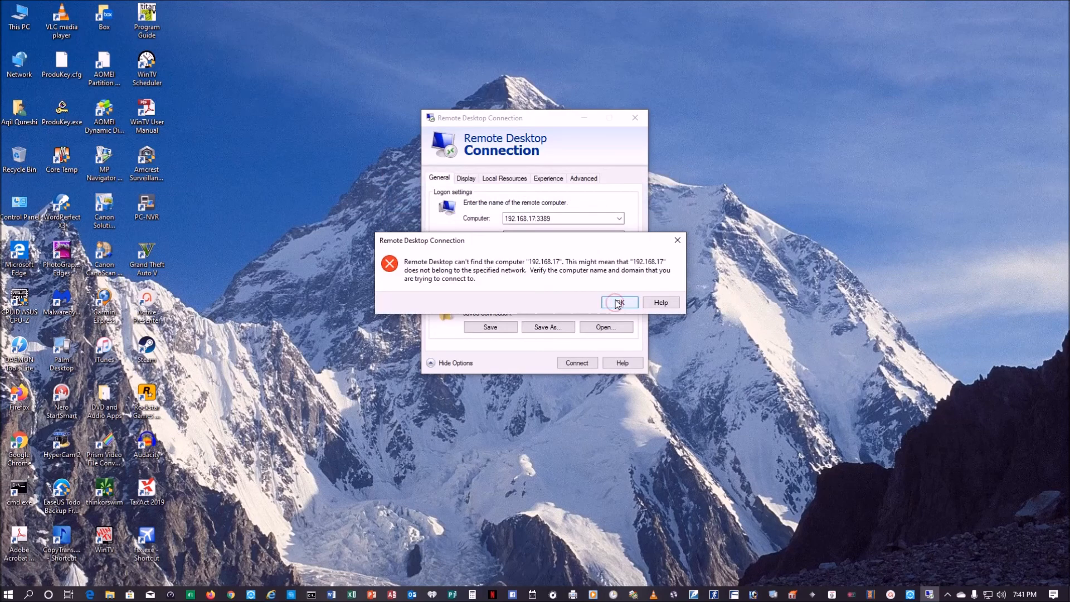
click(617, 303)
Correct the computer address to 192.168.1.17:3389 and start the connection, trusting the remote computer.
click(554, 219)
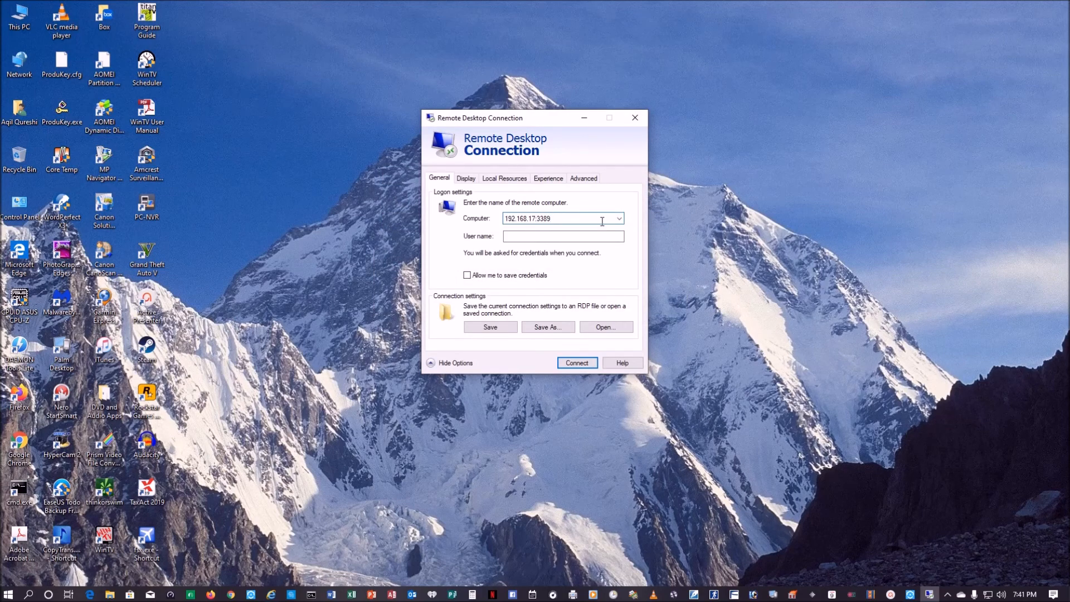
key(BackSpace)
key(BackSpace)
key(BackSpace)
key(BackSpace)
key(BackSpace)
key(BackSpace)
key(BackSpace)
text(1.17:3389)
key(Return)
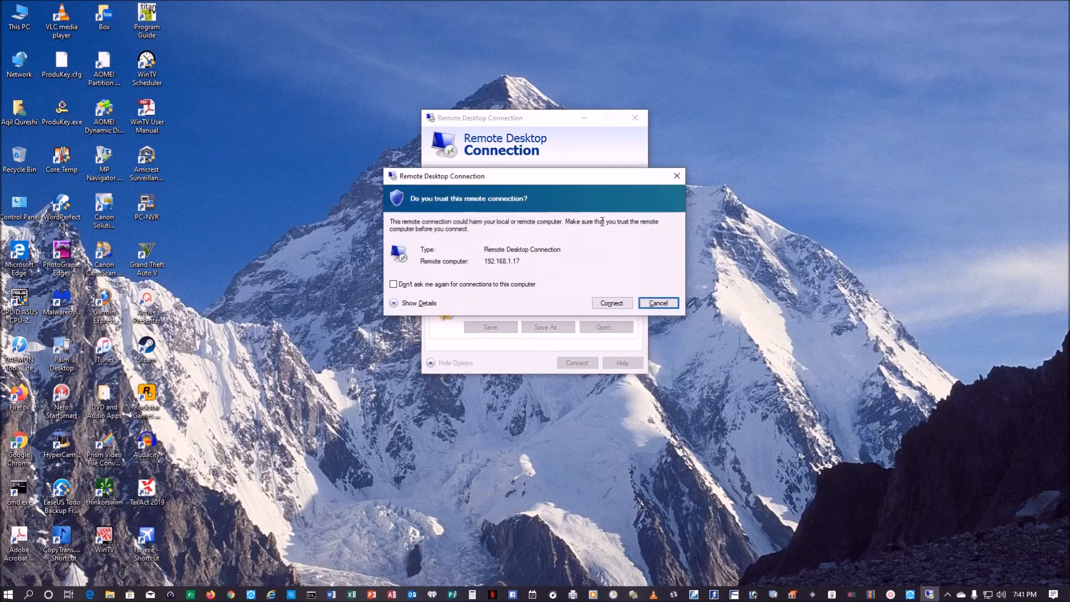
click(612, 302)
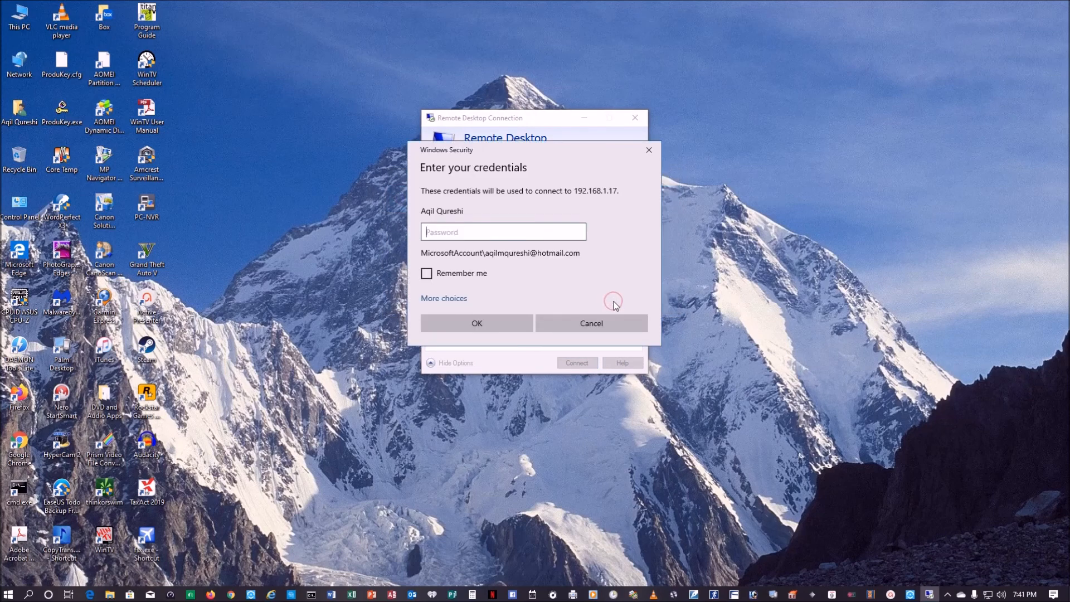
Enter the account password for the remote computer and accept its unverified certificate to connect.
text(•••••••••)
key(Return)
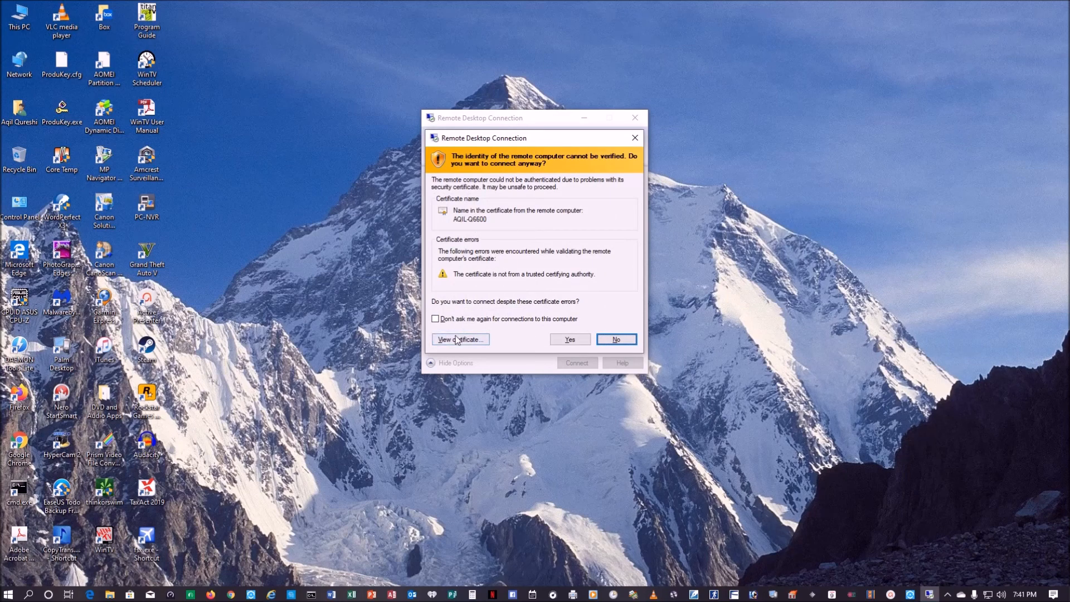
click(569, 339)
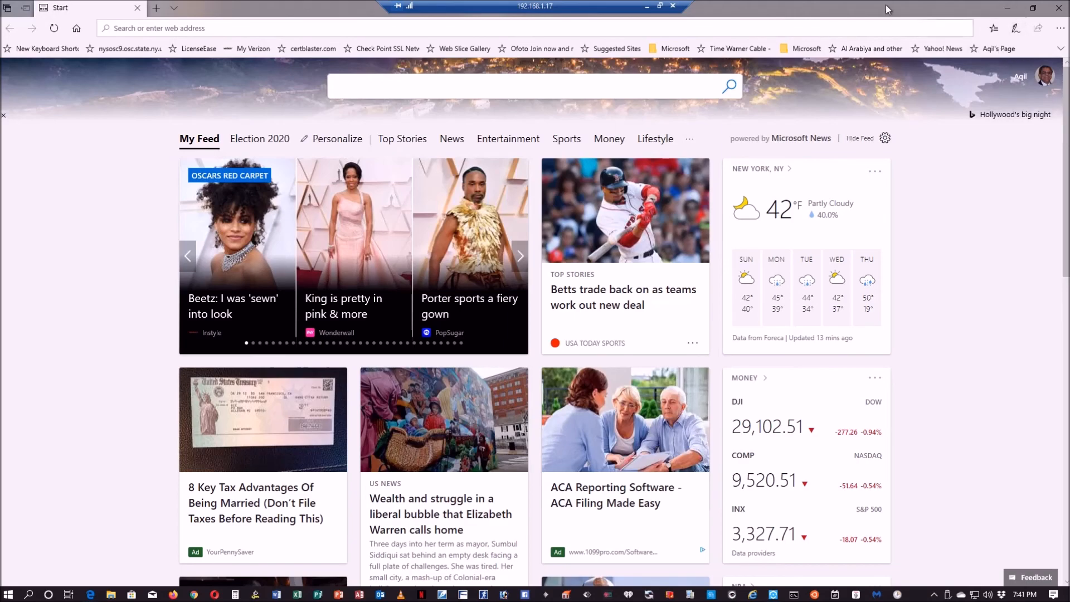
Minimize and restore the remote session, and view Task Manager on the remote computer before closing it.
click(648, 7)
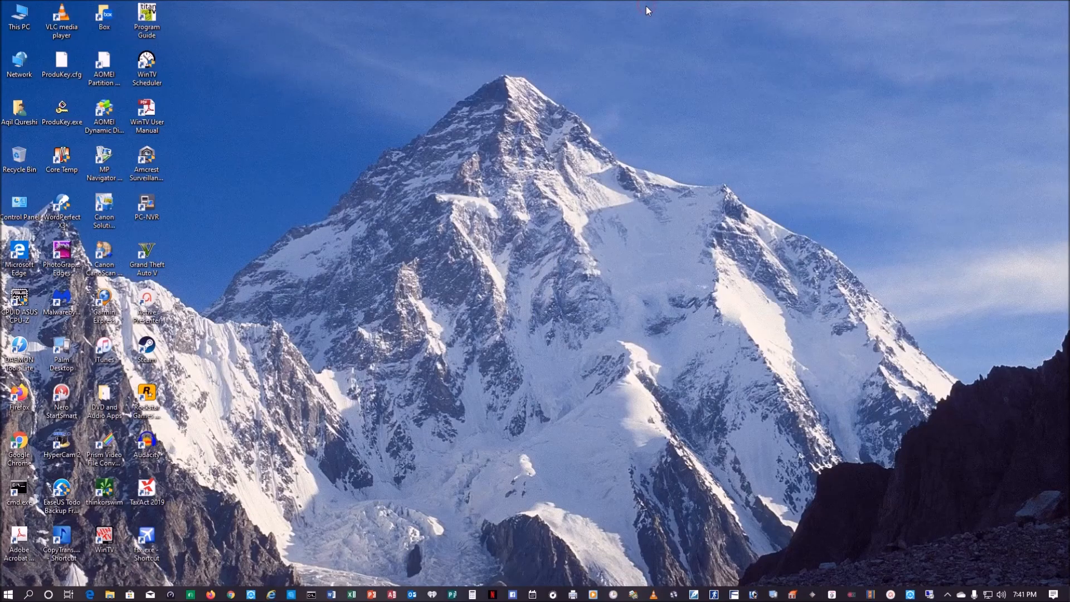
click(929, 594)
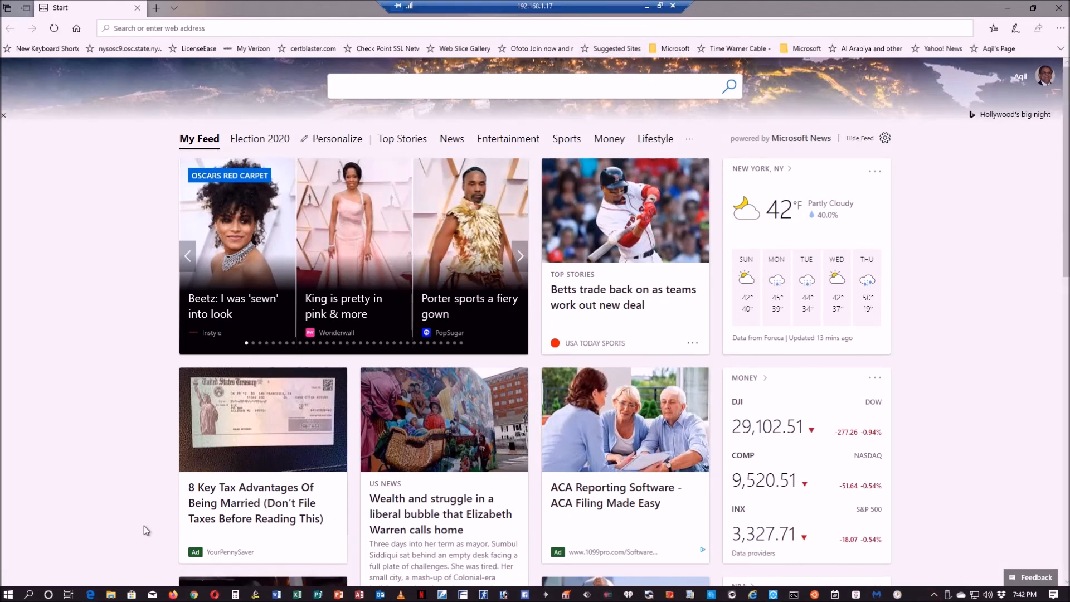
right_click(8, 597)
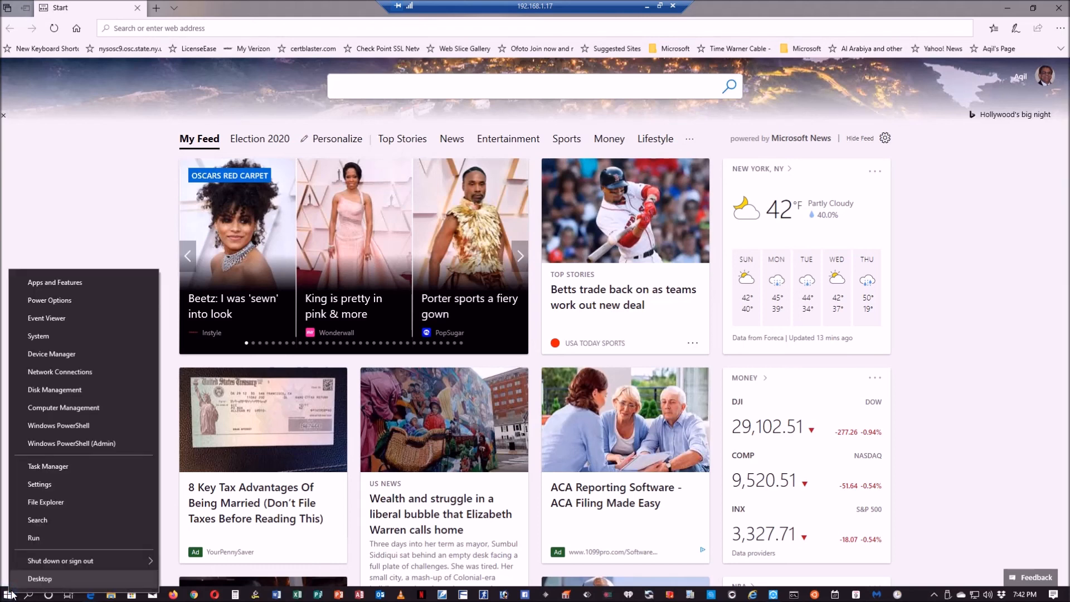
click(64, 465)
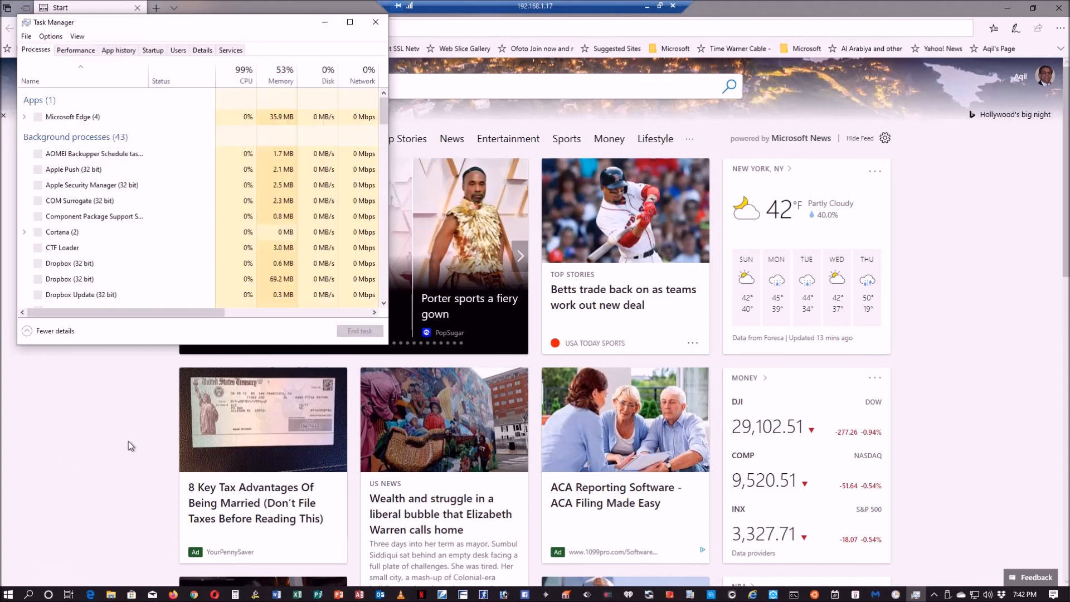
click(377, 22)
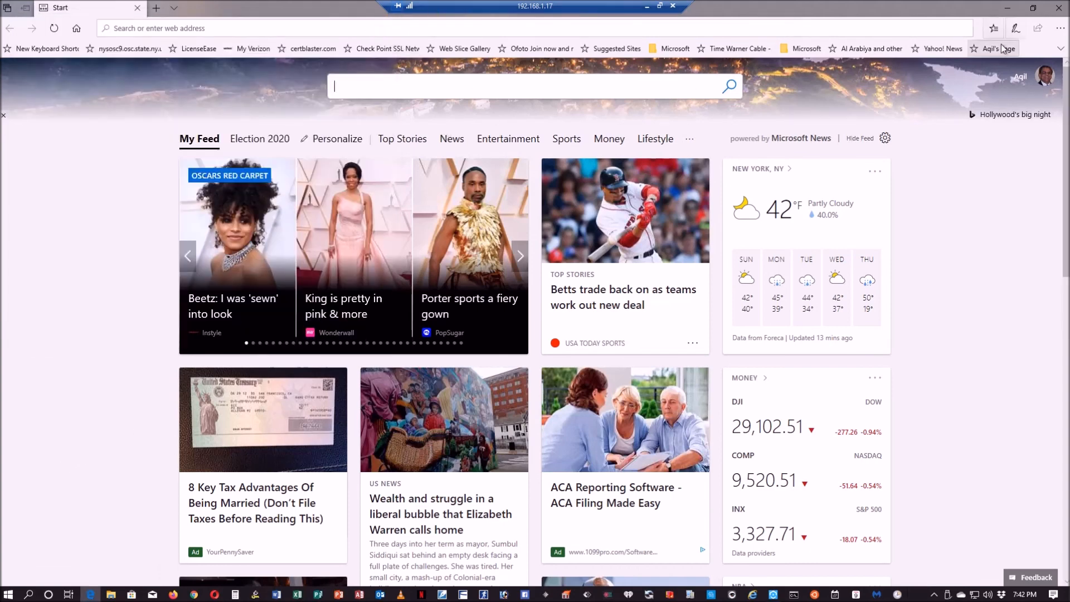
Minimize the remote browser window, look through the remote computer's drives in This PC and close it.
click(1009, 9)
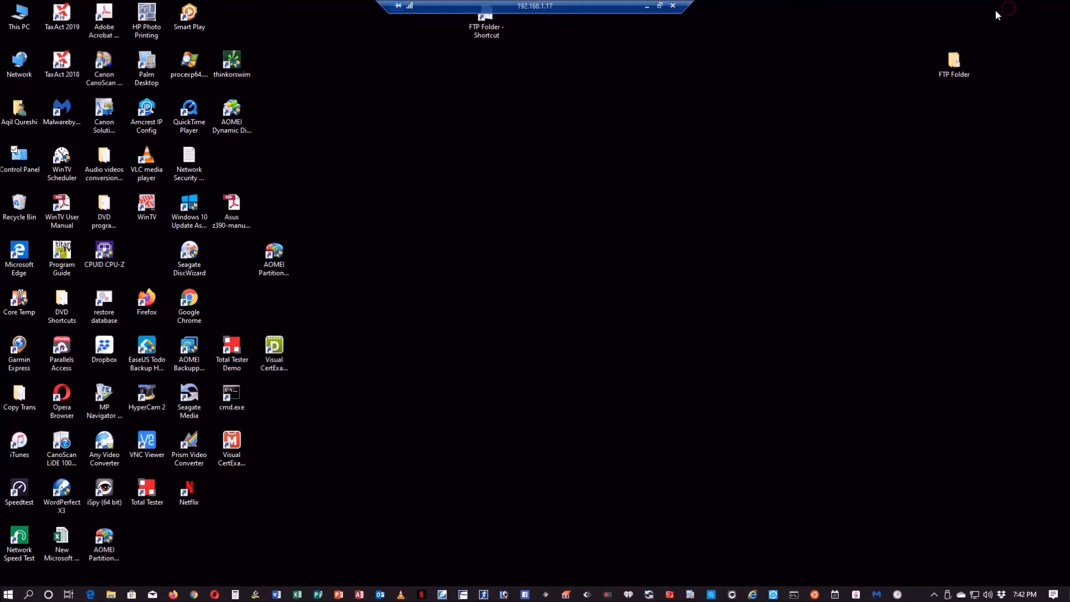
double_click(16, 18)
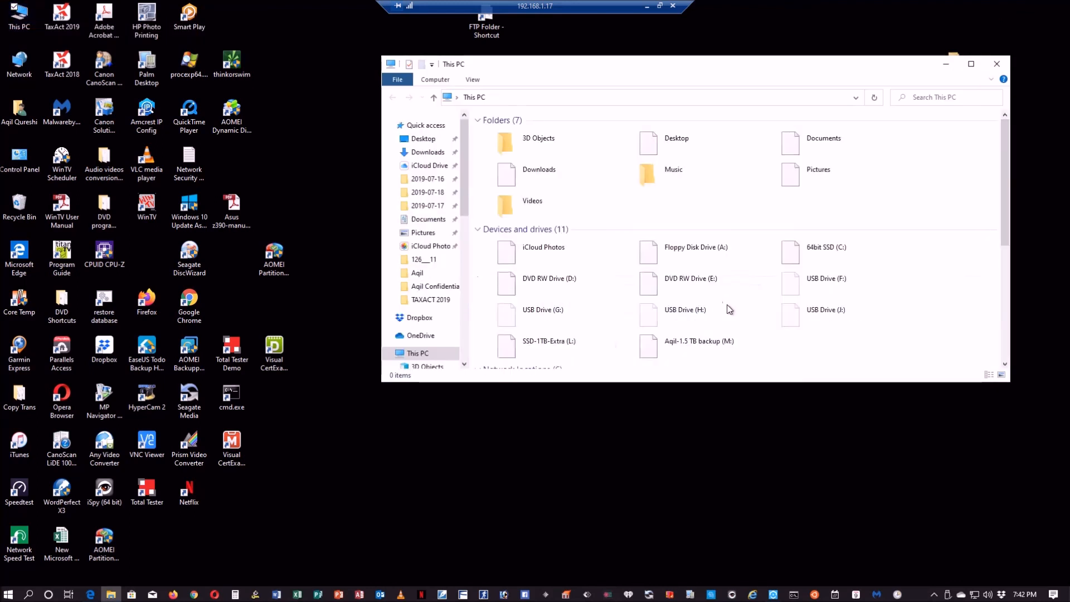
scroll(727, 308, down, 4)
scroll(741, 317, up, 4)
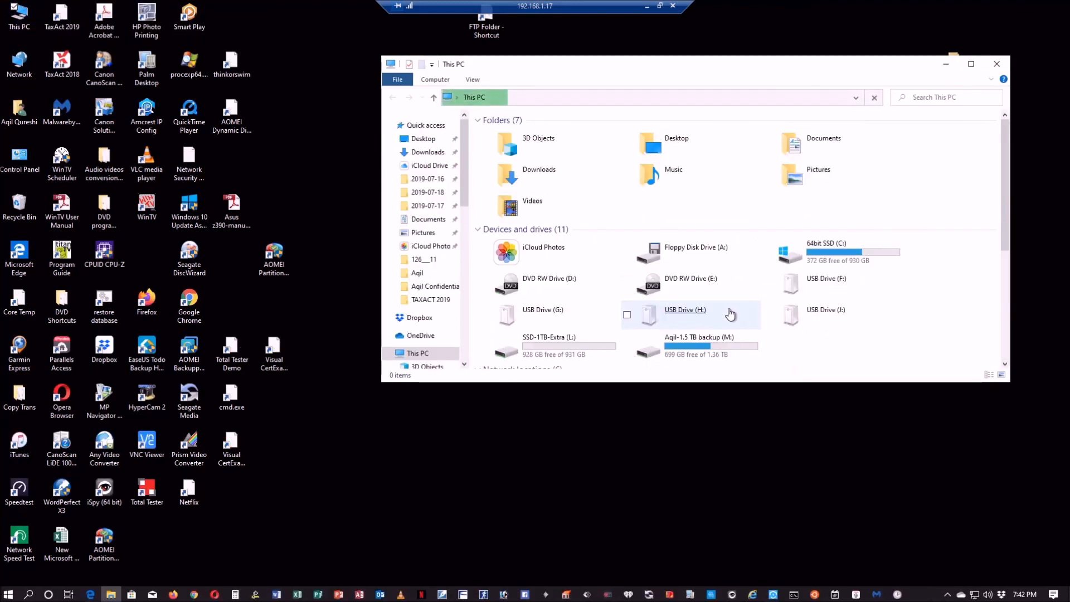
click(997, 63)
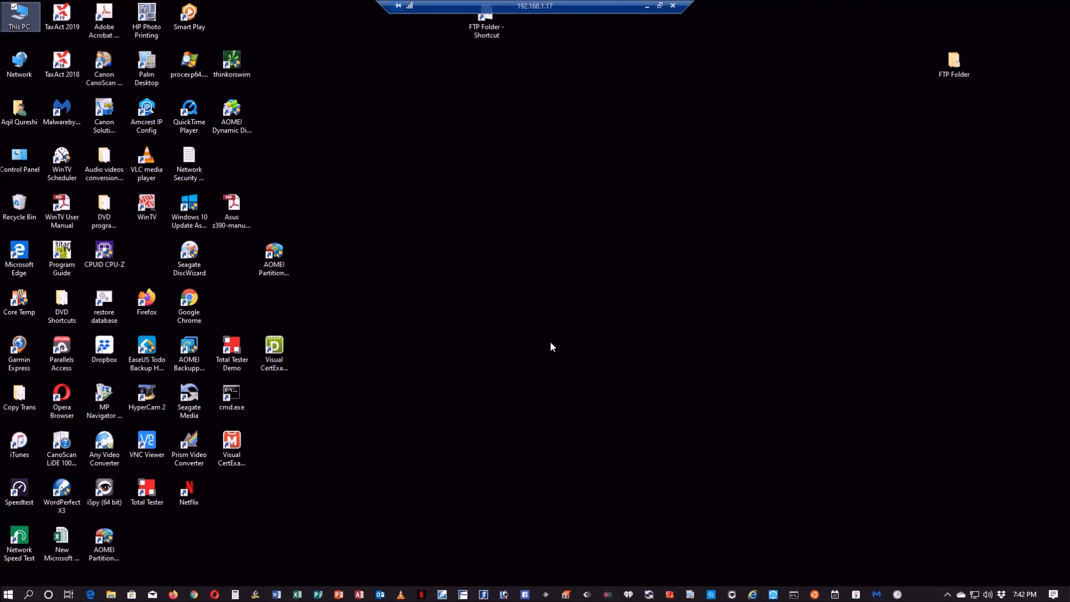
Disconnect the remote session and confirm the disconnection.
click(673, 6)
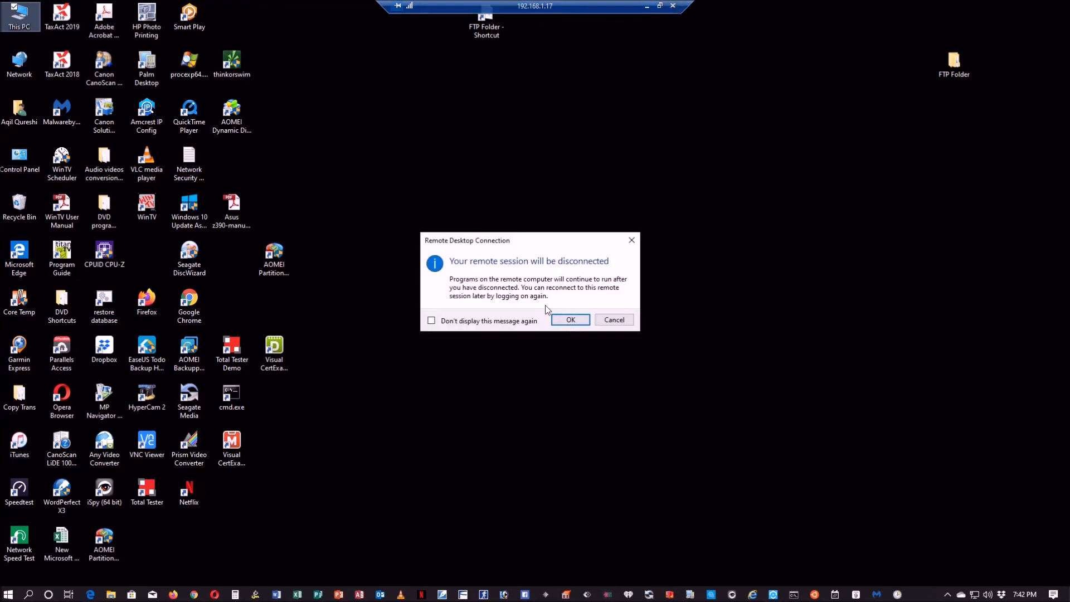
click(572, 322)
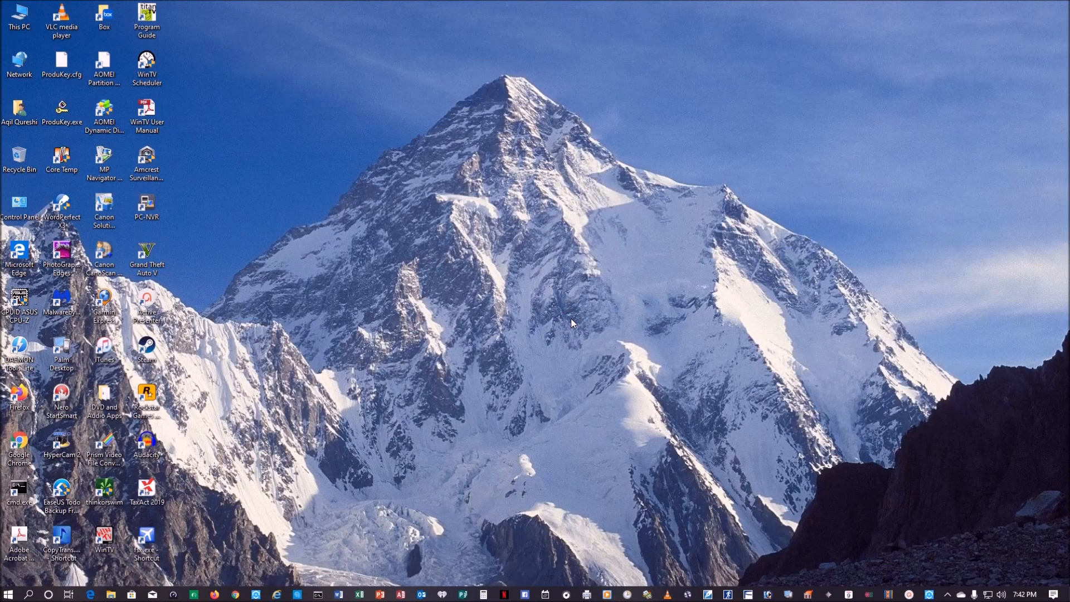